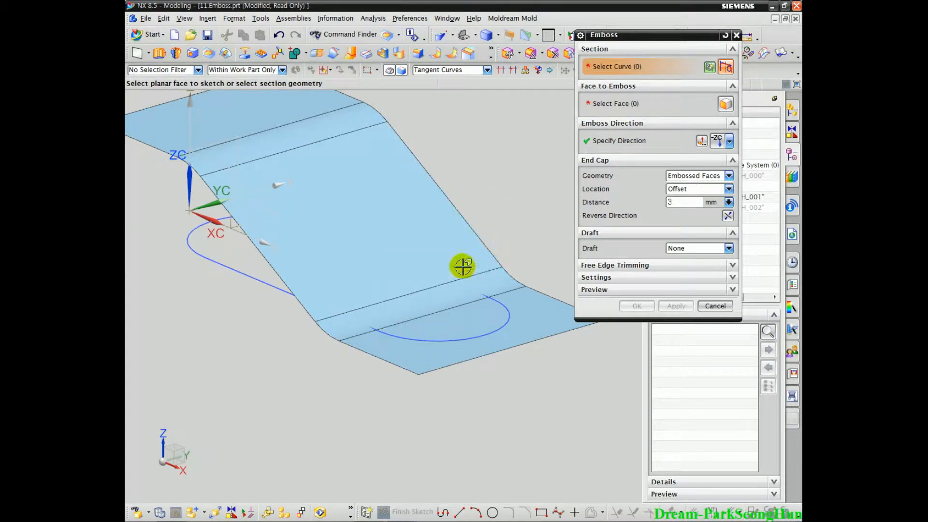
Select the closed slot-shaped sketch outline beneath the stepped sheet as the emboss section.
middle_click_drag(362, 256, 415, 284)
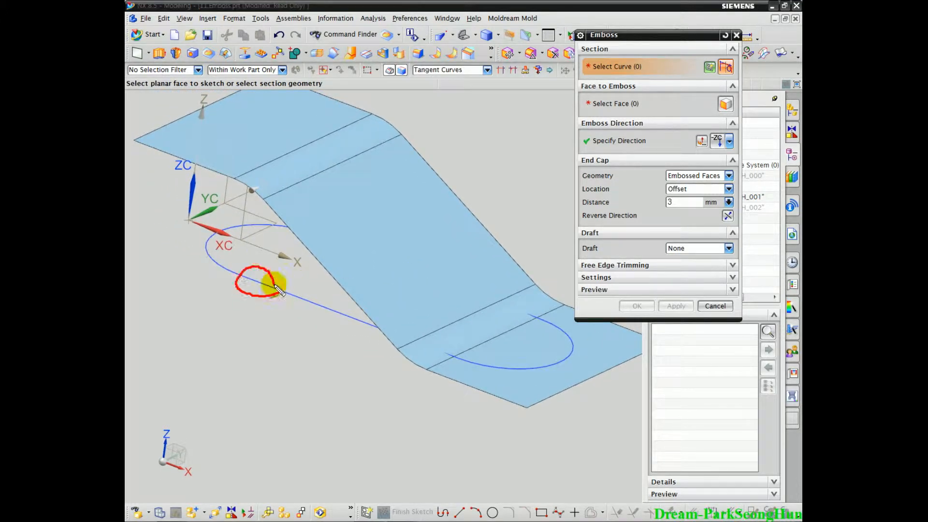
mouse_move(262, 303)
left_mouse_down()
mouse_move(253, 275)
mouse_move(277, 304)
left_mouse_up()
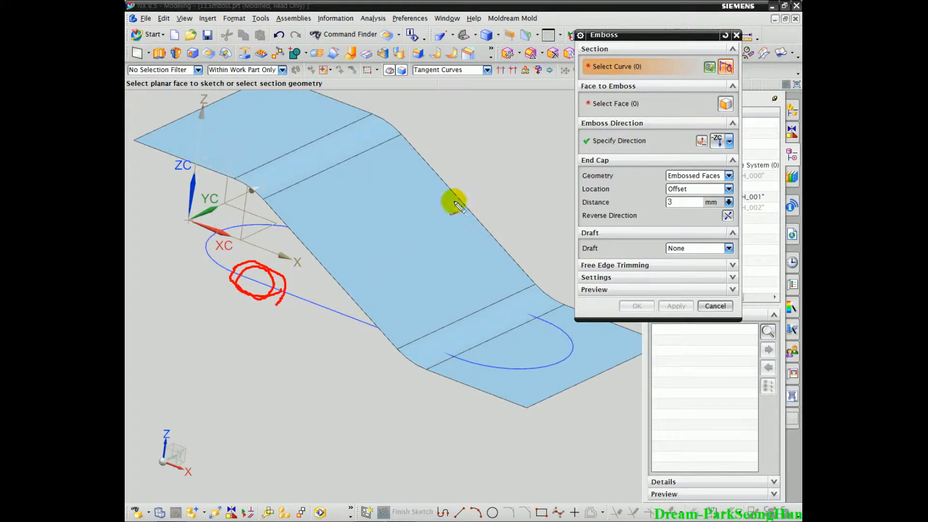
mouse_move(348, 338)
middle_mouse_down()
mouse_move(338, 341)
mouse_move(356, 342)
middle_mouse_up()
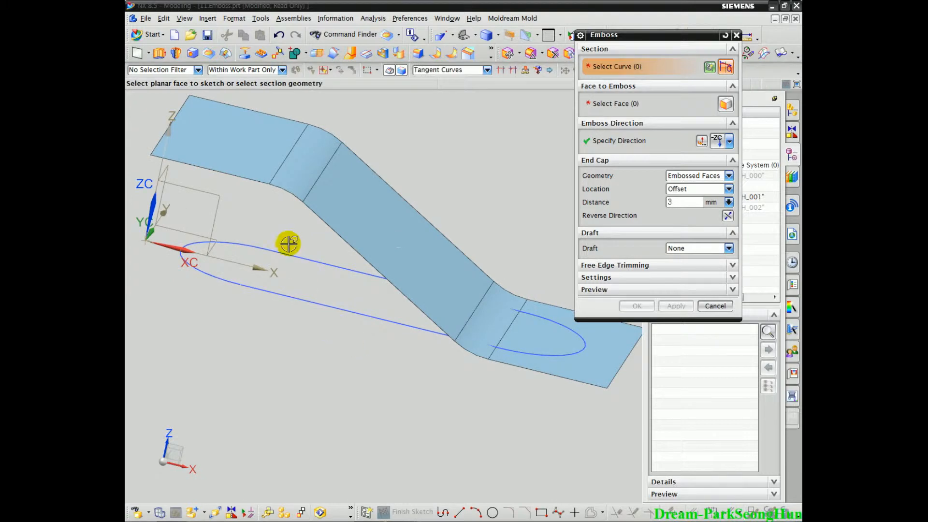
left_click(276, 257)
middle_click_drag(435, 311, 434, 408)
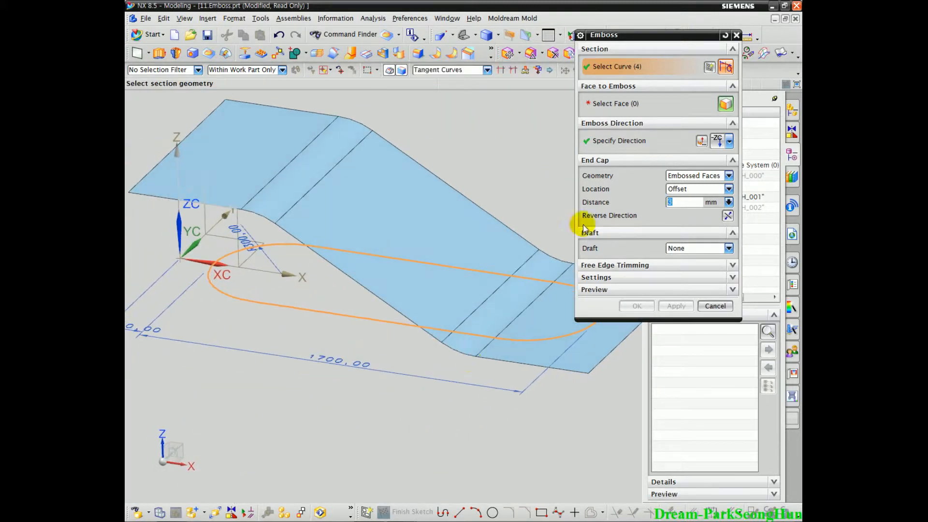
Select all five connected faces of the stepped sheet as the faces to emboss.
left_click(624, 97)
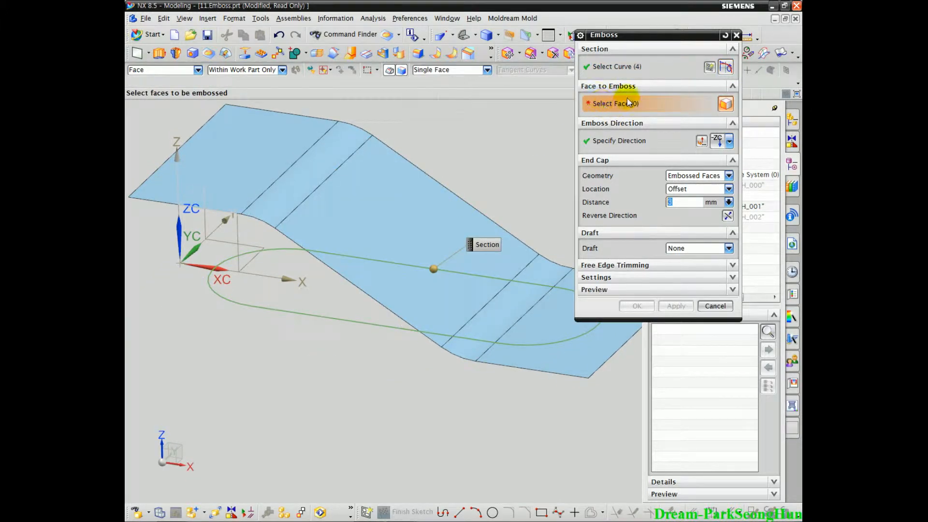
middle_click_drag(247, 277, 312, 136)
left_click(320, 139)
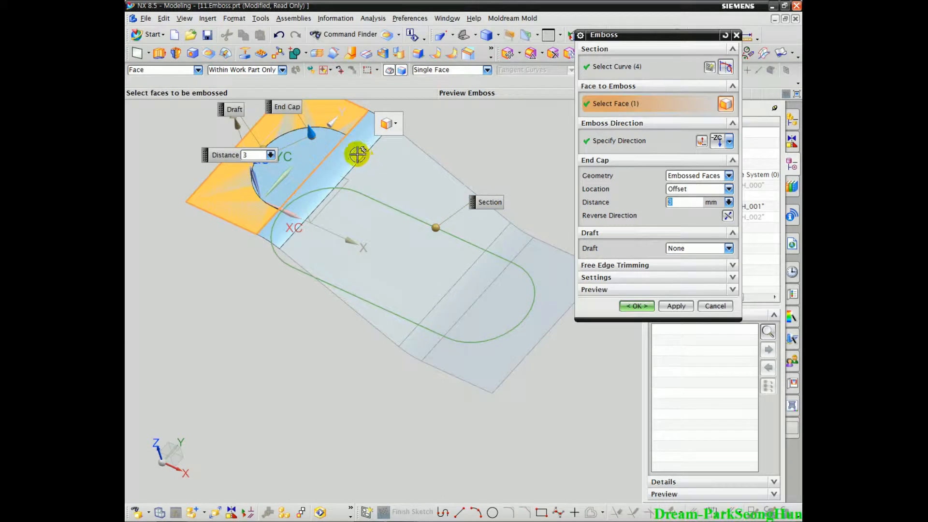
left_click(358, 154)
left_click(379, 164)
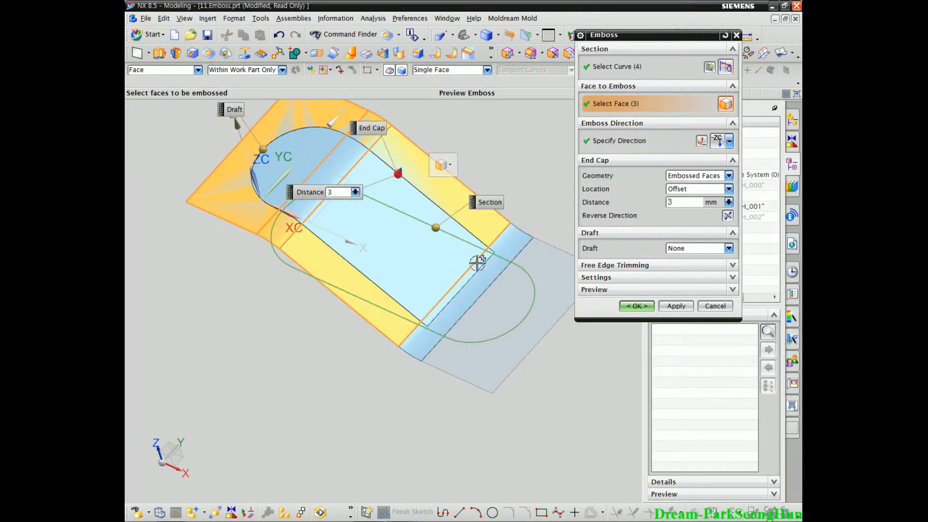
left_click(506, 257)
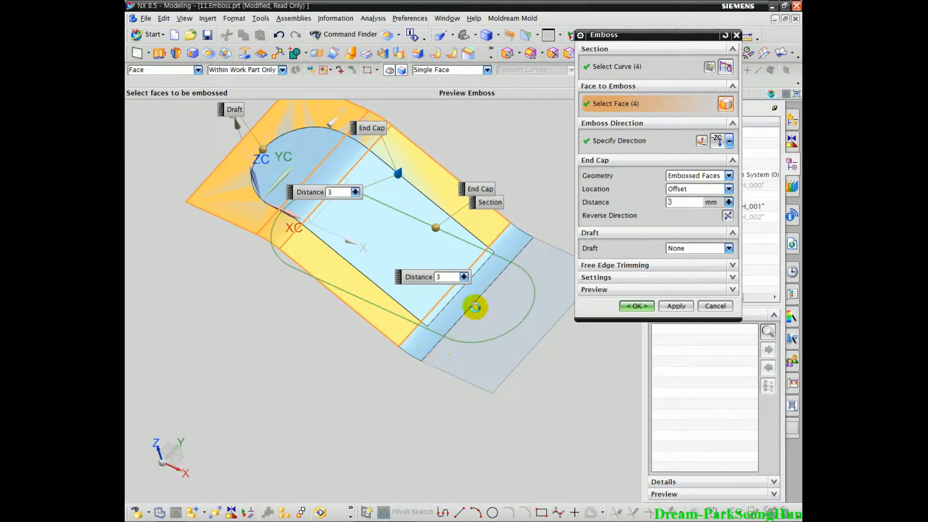
left_click(482, 326)
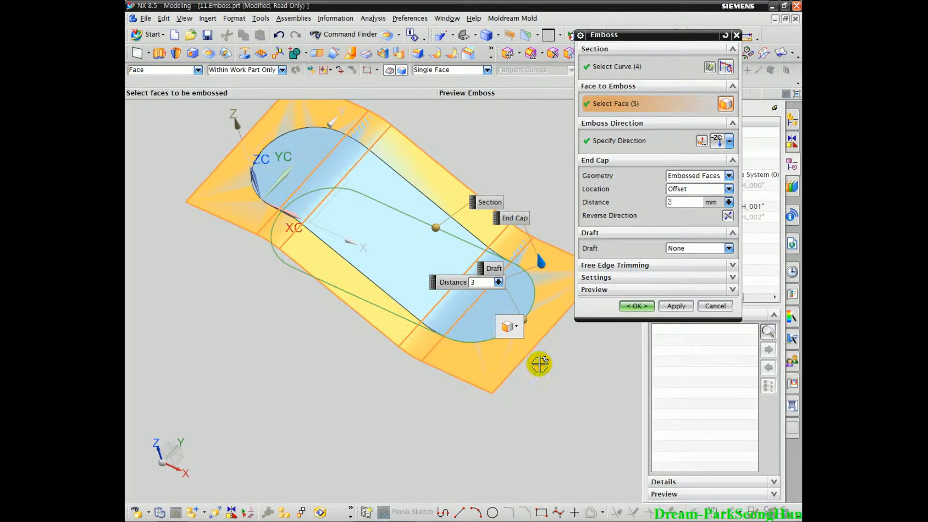
mouse_move(386, 385)
middle_mouse_down()
mouse_move(415, 394)
mouse_move(420, 379)
mouse_move(376, 385)
mouse_move(434, 333)
mouse_move(382, 381)
mouse_move(419, 373)
mouse_move(391, 388)
middle_mouse_up()
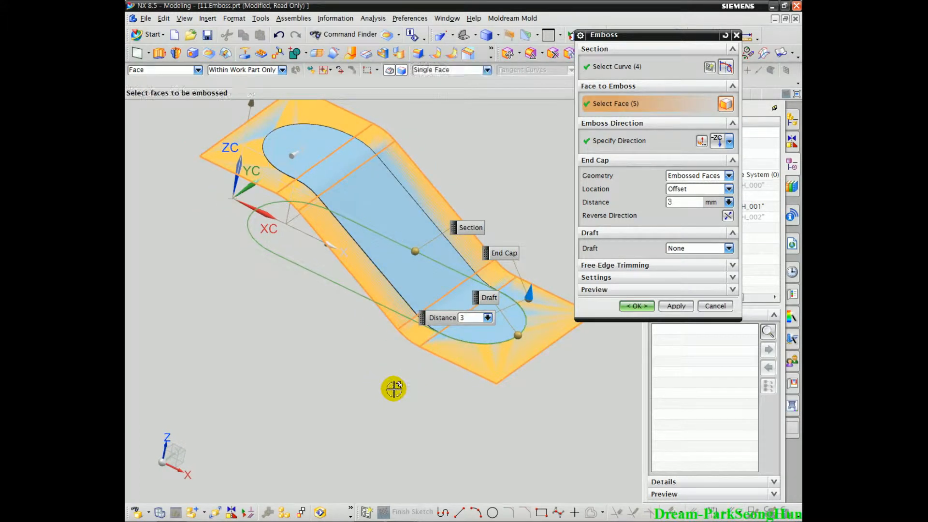
Set the emboss direction to the positive ZC axis.
left_click(623, 137)
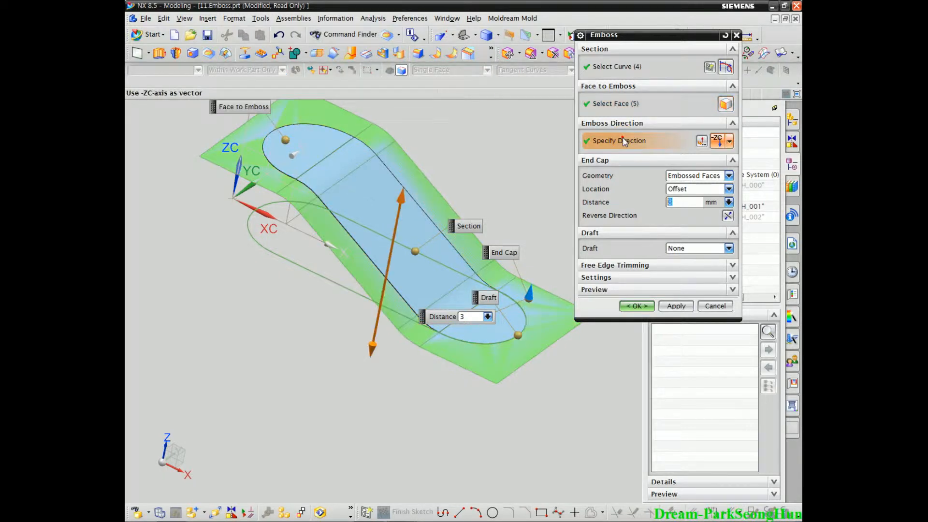
left_click(731, 142)
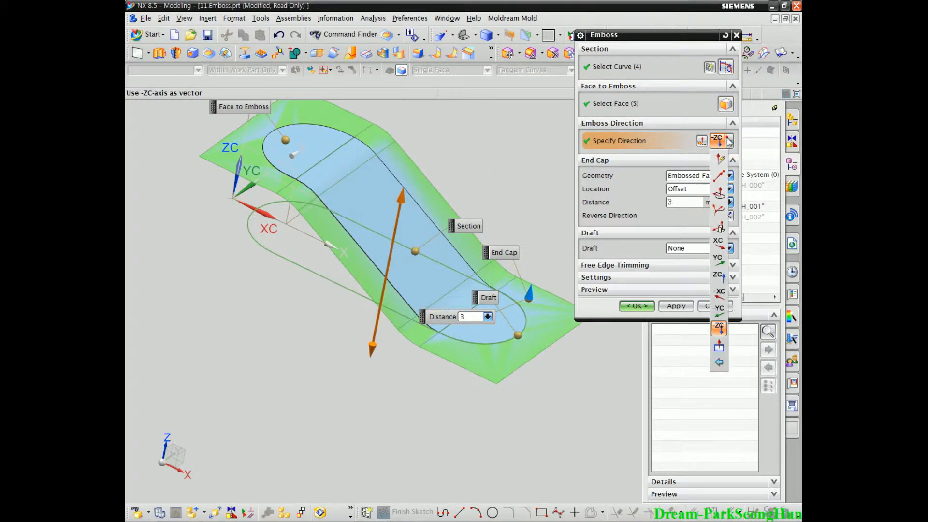
left_click(717, 275)
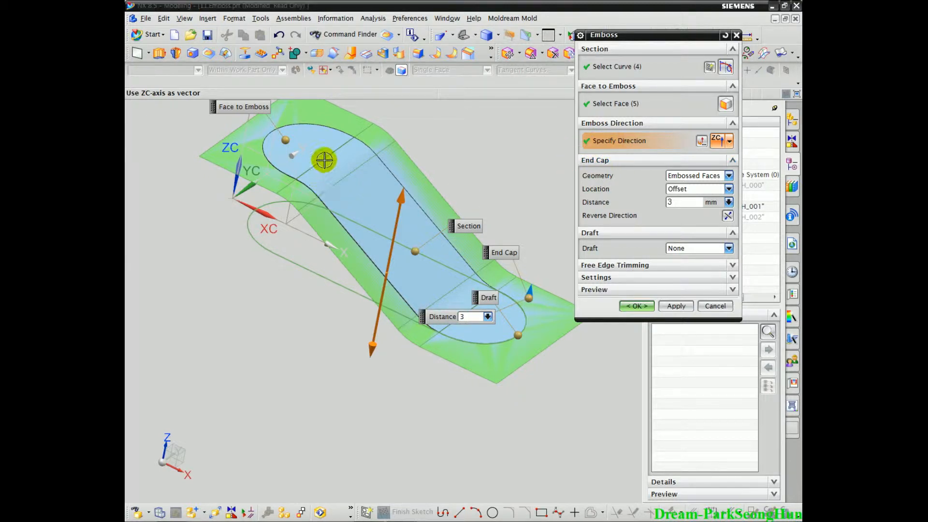
Examine the emboss preview closely around the slot's rounded end on the upper part of the sheet.
mouse_move(405, 211)
left_mouse_down()
mouse_move(476, 305)
mouse_move(331, 137)
mouse_move(317, 133)
left_mouse_up()
key("Escape")
middle_click_drag(325, 175, 318, 199)
scroll(333, 252, "up", 7)
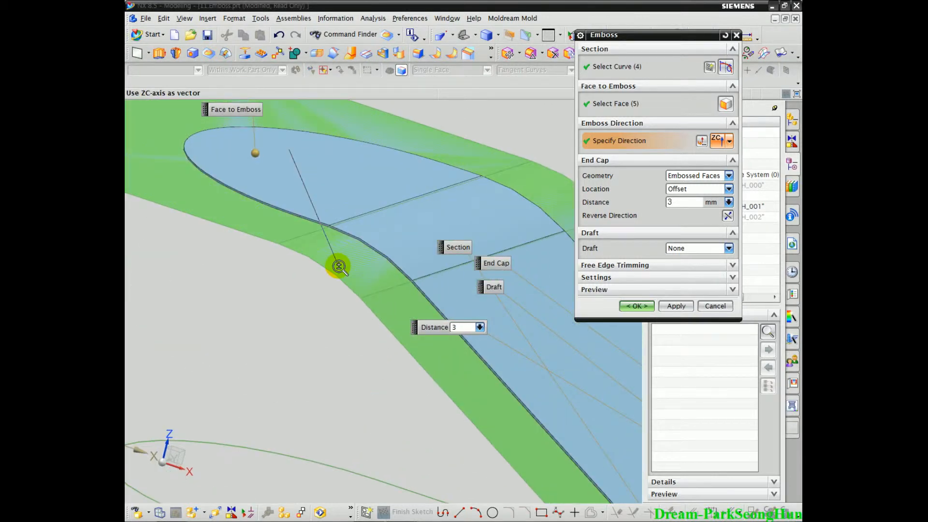
scroll(306, 292, "down", 6)
middle_click_drag(275, 193, 290, 250)
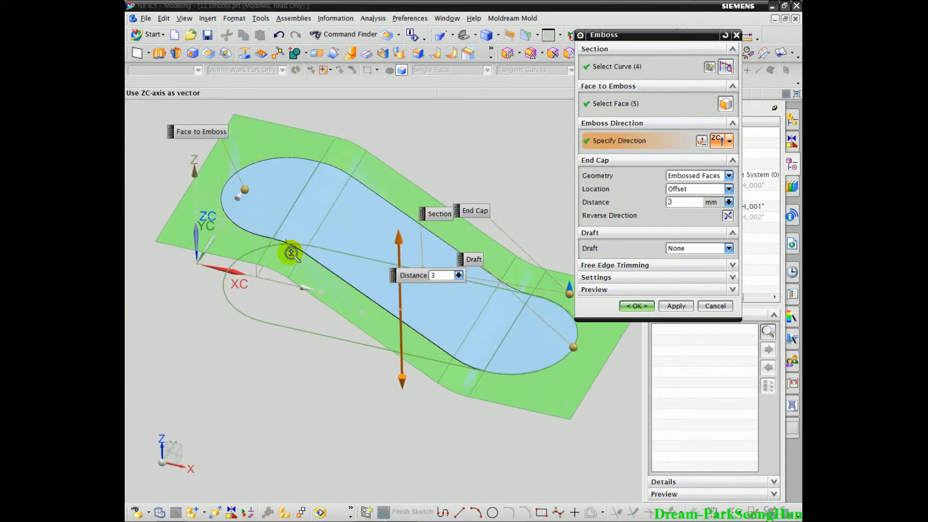
left_click_drag(237, 246, 278, 251)
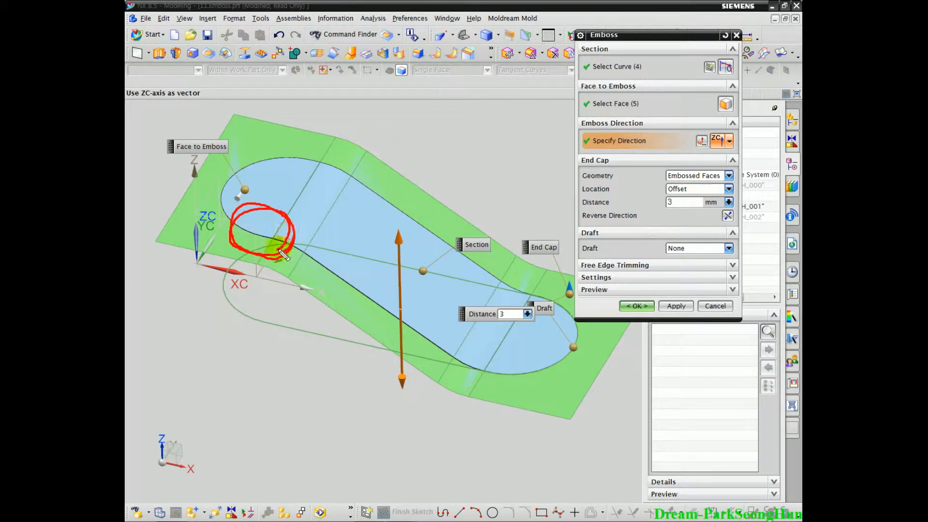
key("Escape")
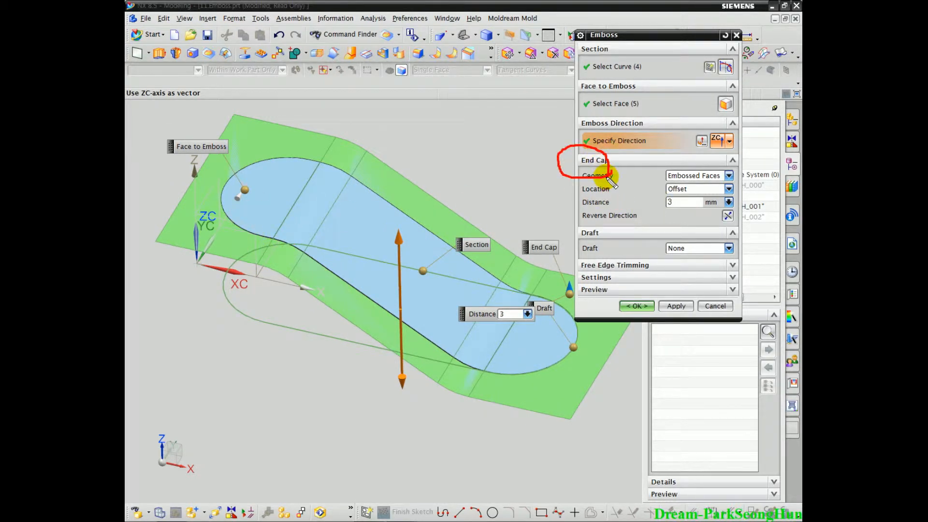
Set the emboss end cap geometry to Plane of Section.
left_click(691, 176)
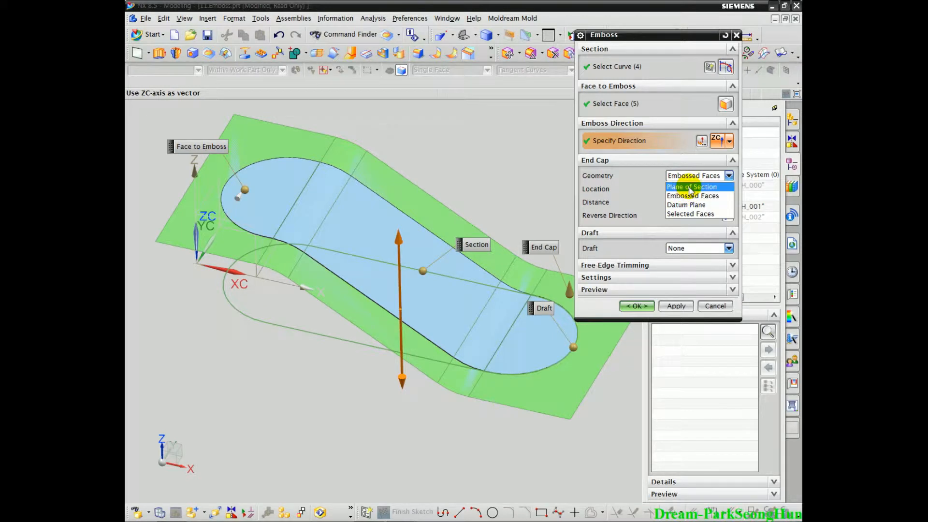
left_click(691, 187)
left_click(700, 176)
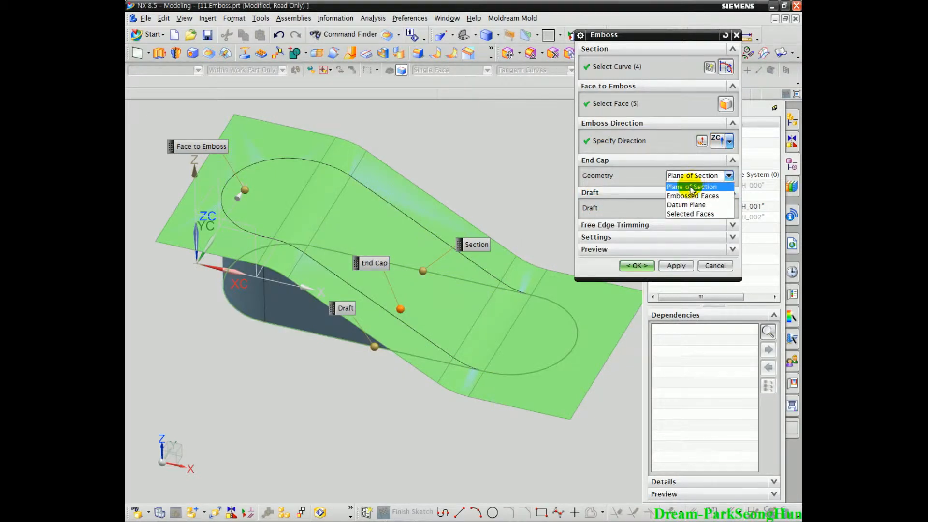
left_click(692, 188)
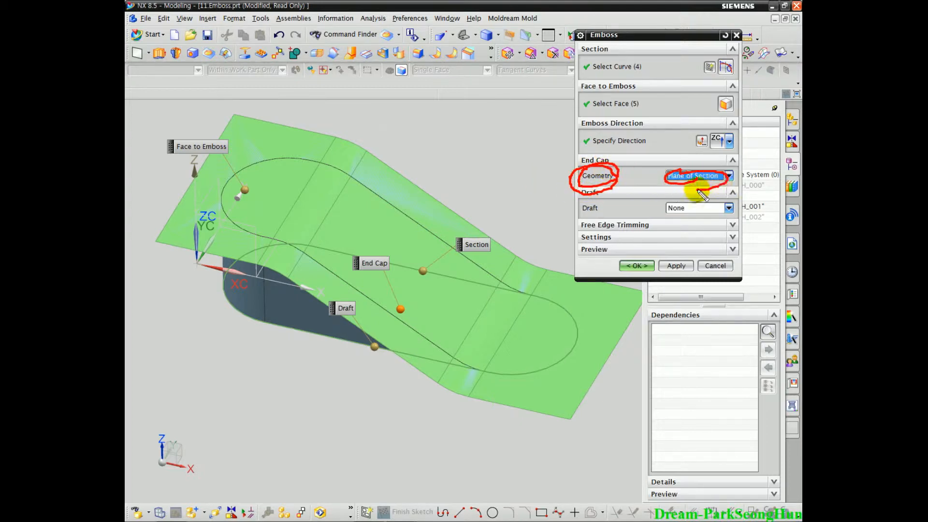
left_click(699, 176)
left_click(692, 188)
middle_click_drag(423, 188, 458, 166)
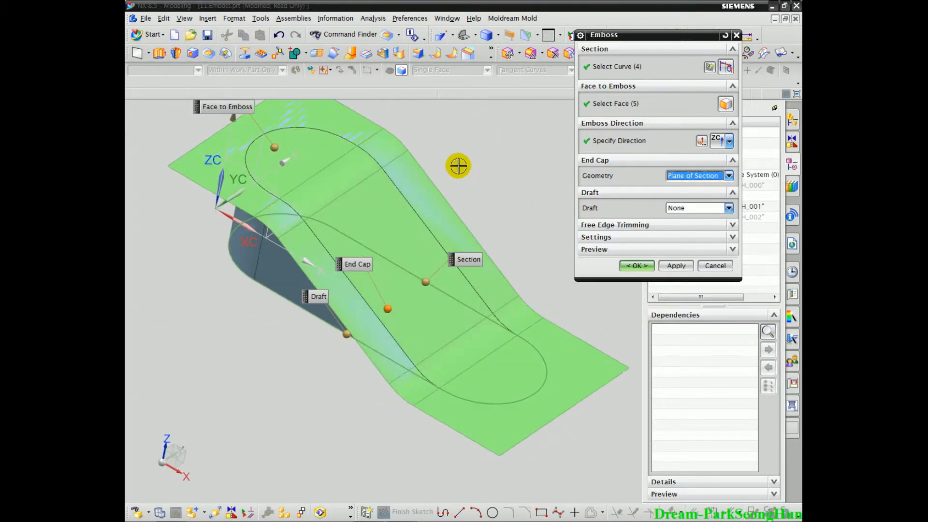
Show the calculated emboss result, inspect the slot's walls and flat floor from several angles, and return to the preview.
left_click(610, 249)
middle_click_drag(482, 198, 512, 138)
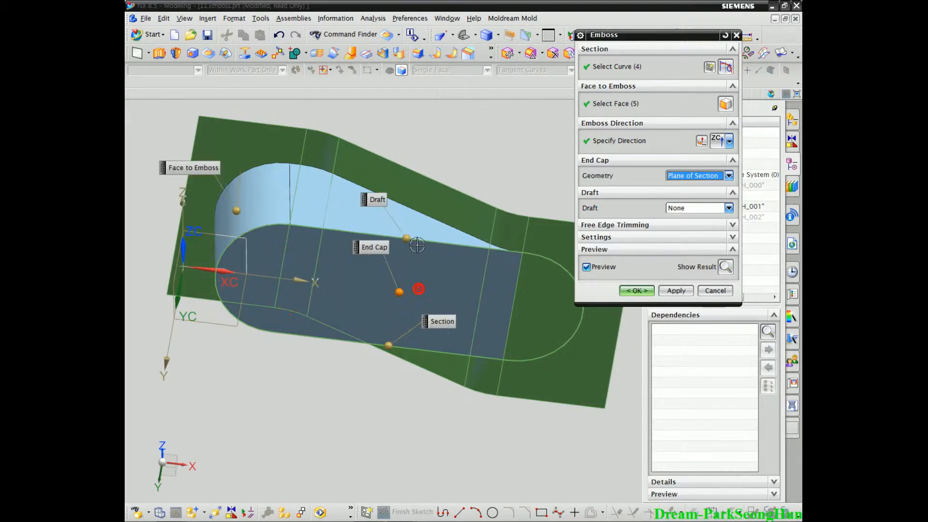
mouse_move(456, 170)
middle_mouse_down()
mouse_move(425, 210)
mouse_move(570, 253)
middle_mouse_up()
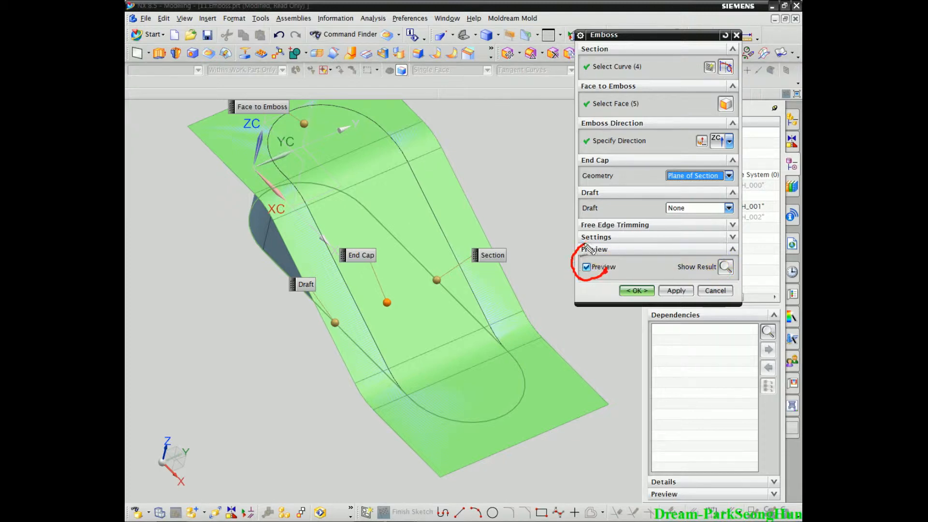
left_click_drag(717, 273, 705, 285)
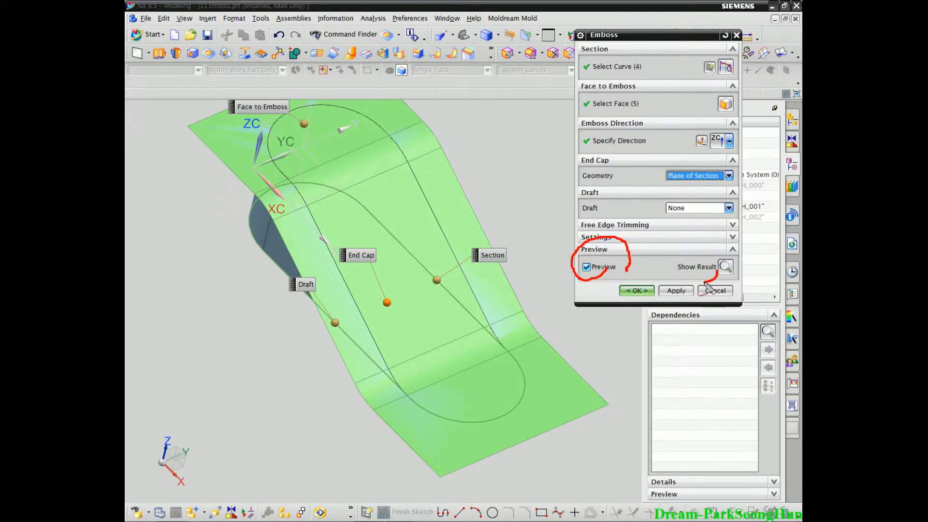
left_click(725, 267)
middle_click_drag(407, 327, 468, 348)
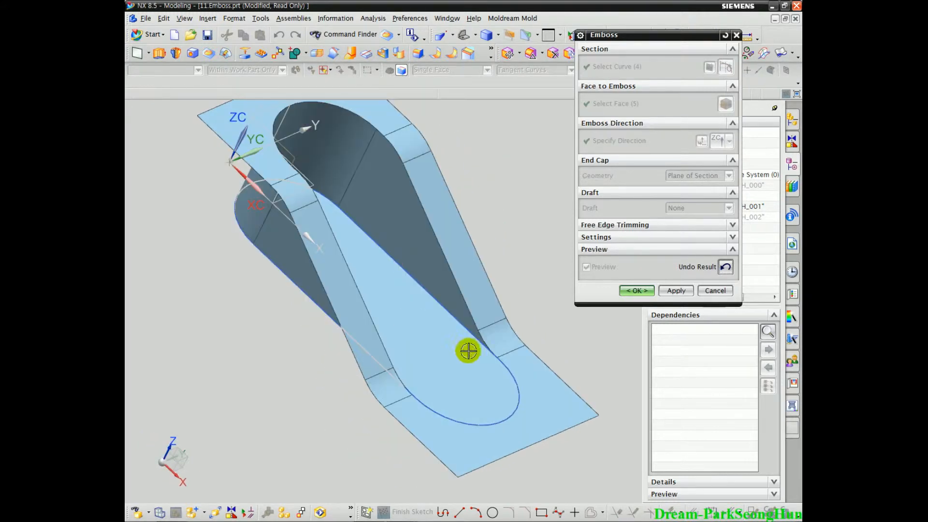
left_click_drag(381, 109, 386, 112)
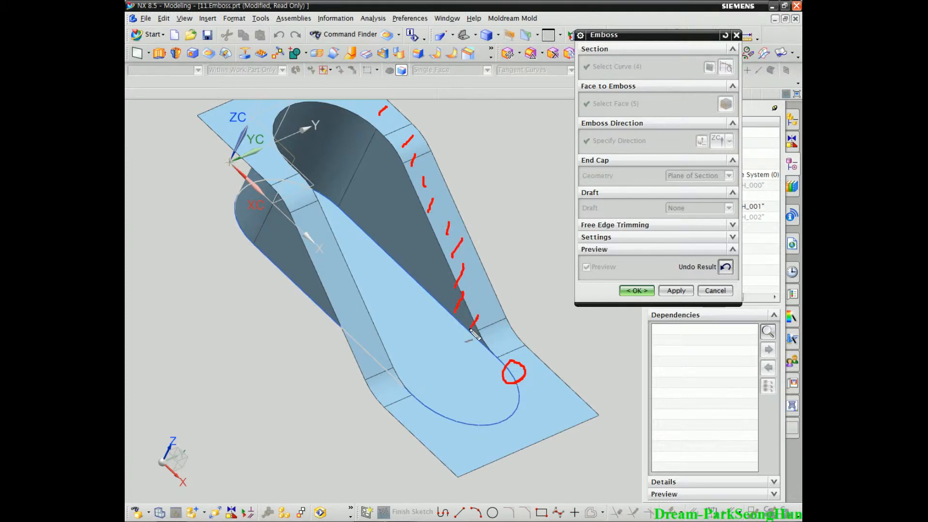
mouse_move(324, 168)
left_mouse_down()
mouse_move(338, 220)
mouse_move(383, 213)
left_mouse_up()
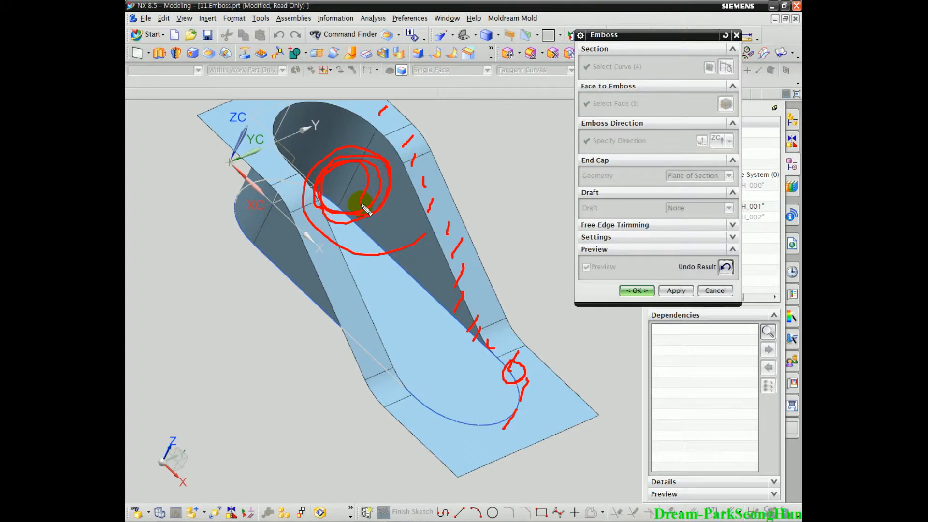
mouse_move(366, 209)
middle_mouse_down()
mouse_move(331, 271)
mouse_move(319, 270)
mouse_move(379, 276)
mouse_move(374, 329)
mouse_move(327, 284)
middle_mouse_up()
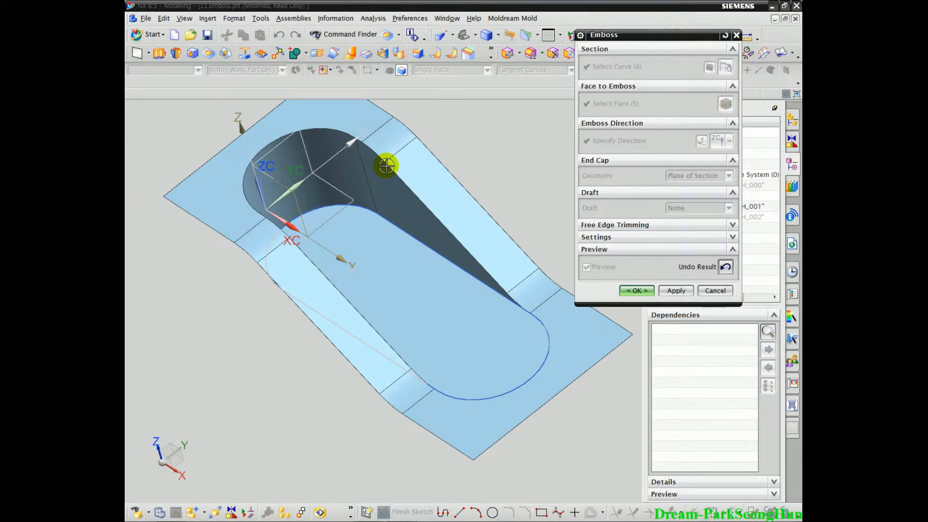
left_click(723, 268)
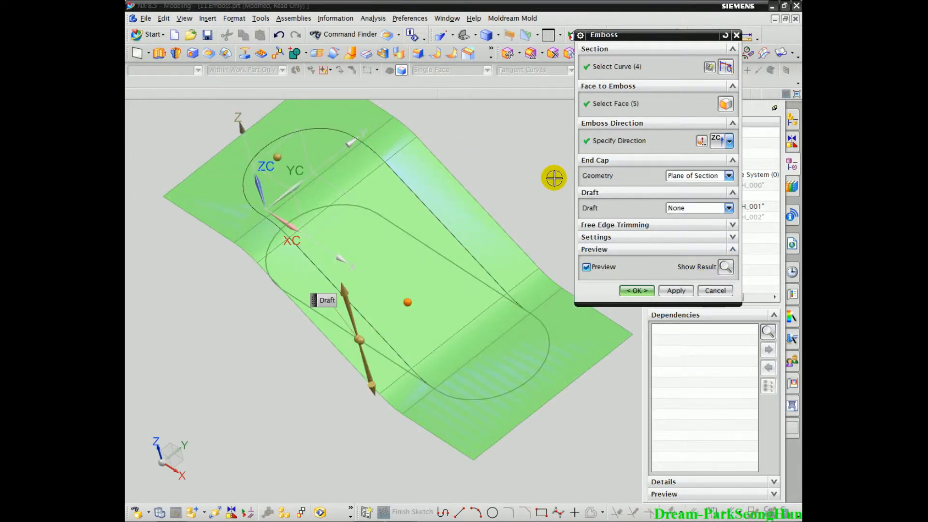
Keep Plane of Section as the end cap geometry and examine the previewed walls and cap from below.
left_click(692, 176)
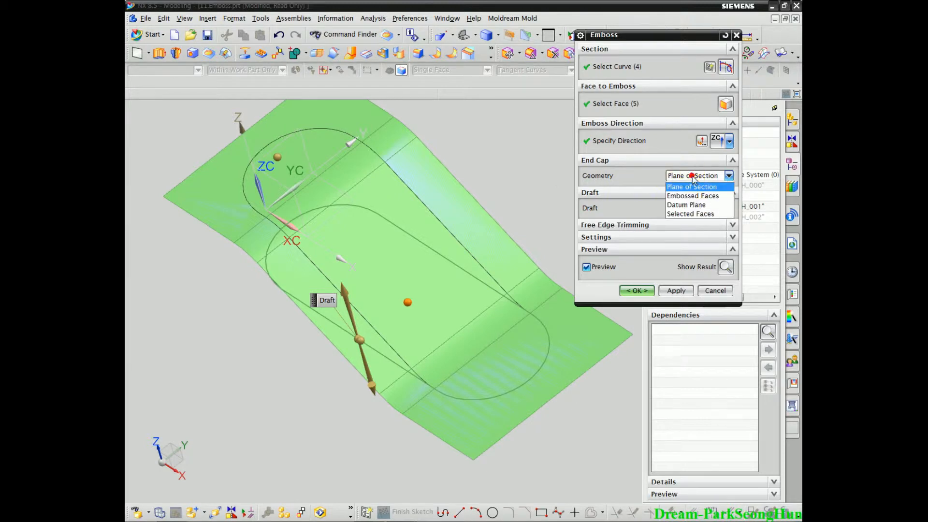
left_click(688, 191)
middle_click_drag(535, 213, 406, 254)
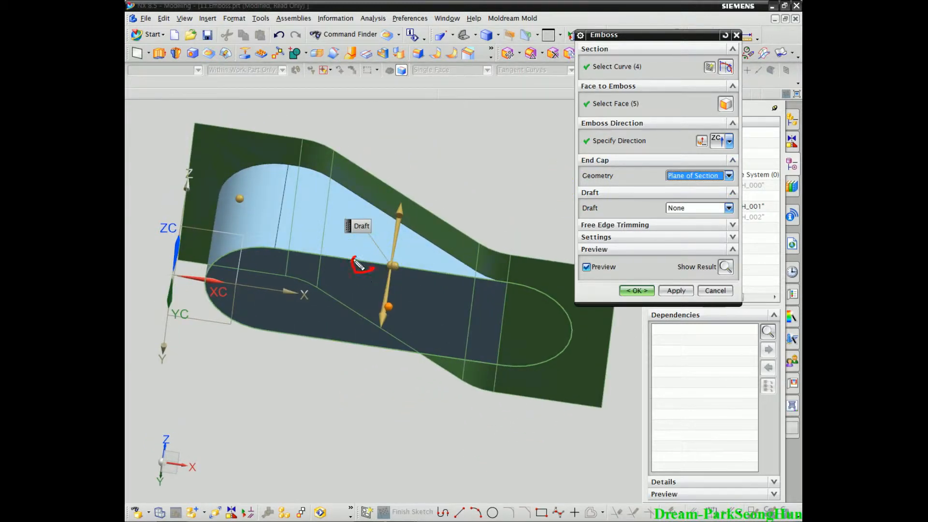
left_click_drag(367, 262, 366, 207)
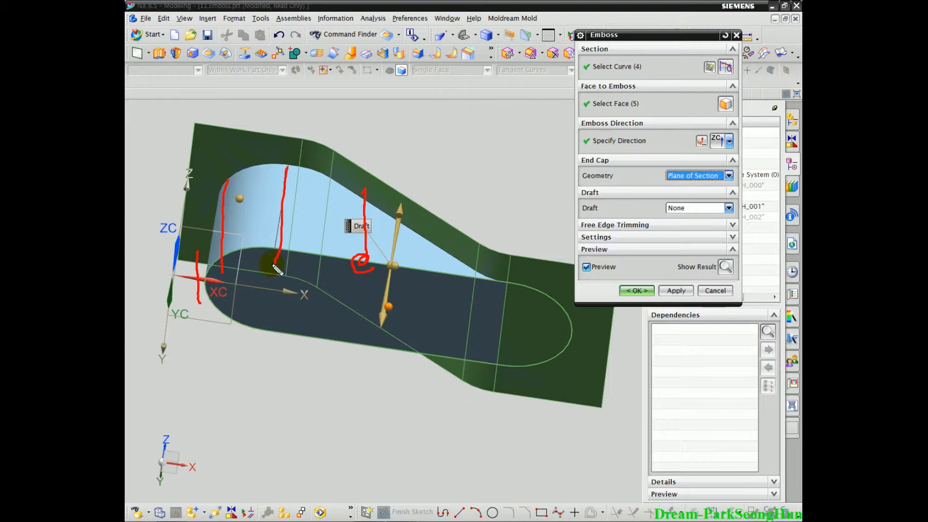
key("Escape")
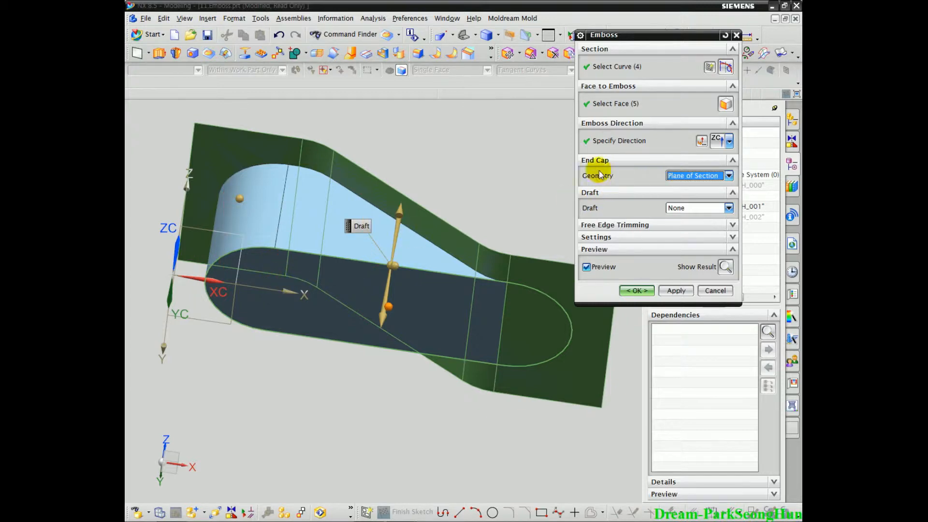
middle_click_drag(318, 298, 394, 275)
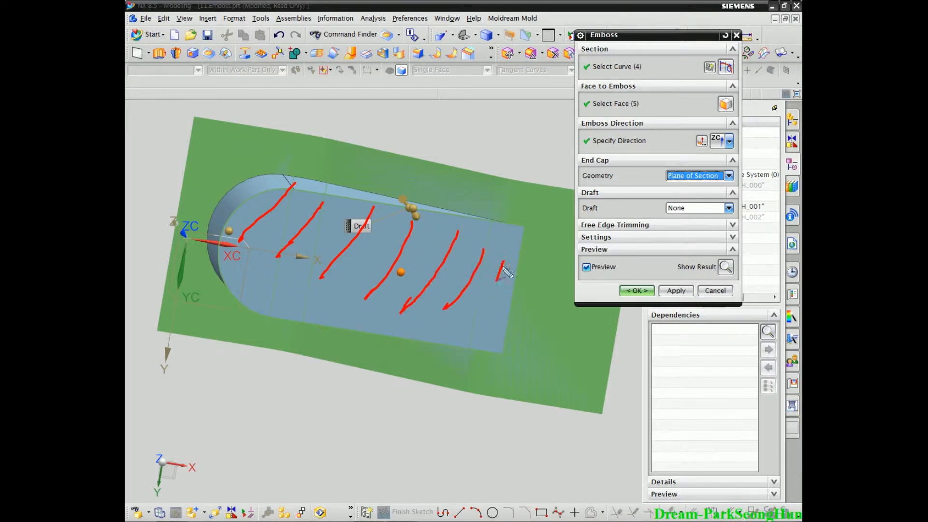
key("Escape")
mouse_move(442, 213)
middle_mouse_down()
mouse_move(392, 281)
mouse_move(383, 252)
mouse_move(379, 286)
middle_mouse_up()
Keep Plane of Section as the end cap geometry and set the emboss draft to From End Cap.
left_click(675, 177)
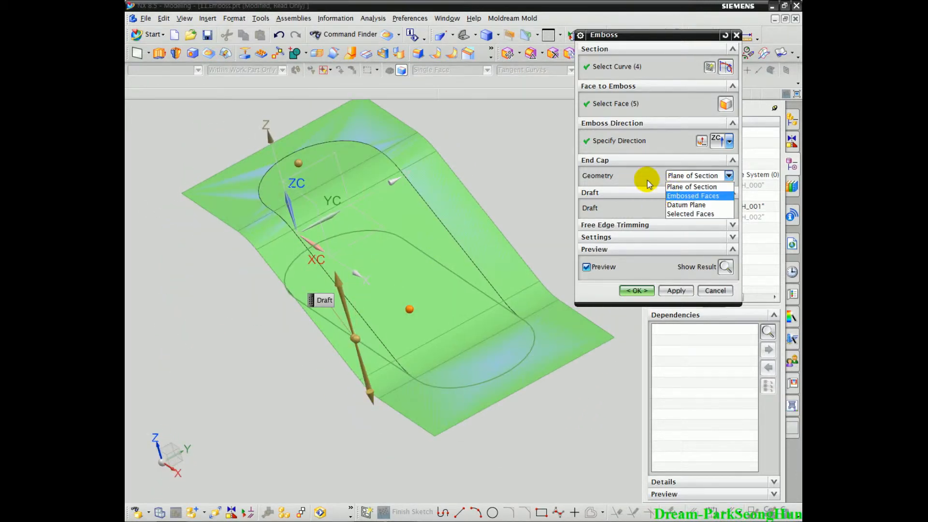
left_click(649, 204)
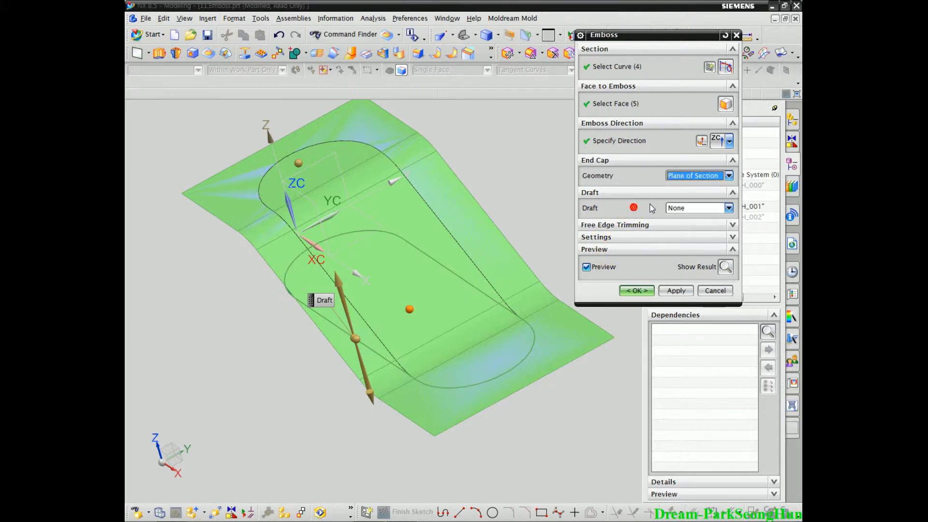
left_click(693, 209)
left_click(693, 210)
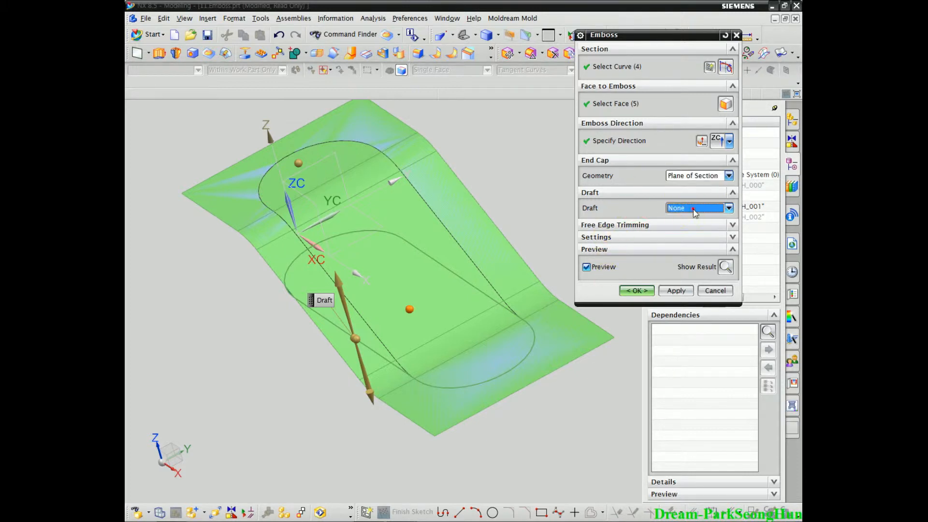
left_click(624, 225)
left_click(682, 209)
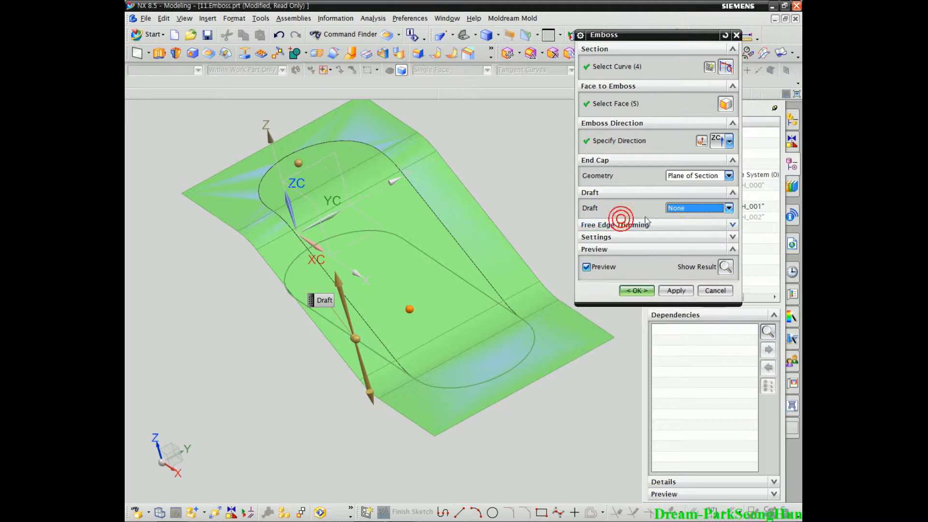
left_click(689, 222)
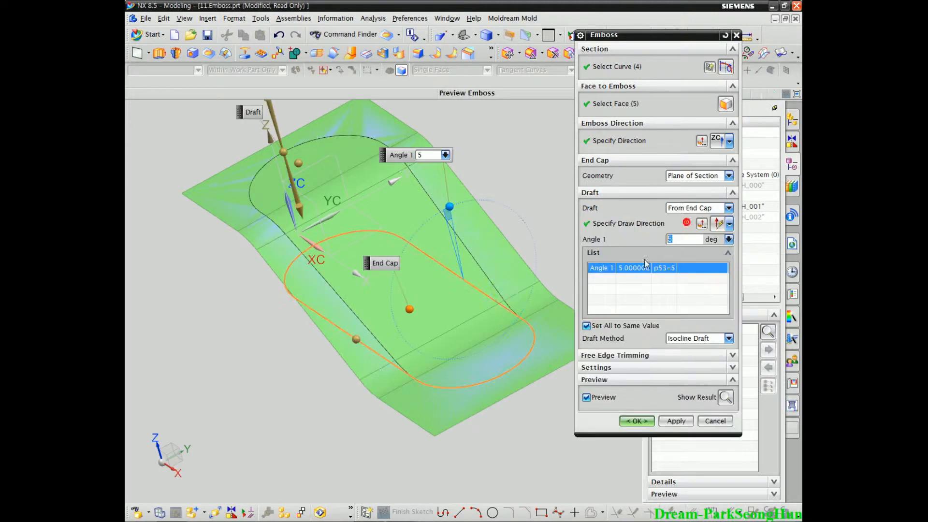
Set the emboss draft's Angle 1 to 10 degrees.
mouse_move(548, 214)
middle_mouse_down()
mouse_move(497, 230)
mouse_move(561, 193)
mouse_move(580, 162)
mouse_move(547, 215)
mouse_move(537, 213)
mouse_move(549, 206)
middle_mouse_up()
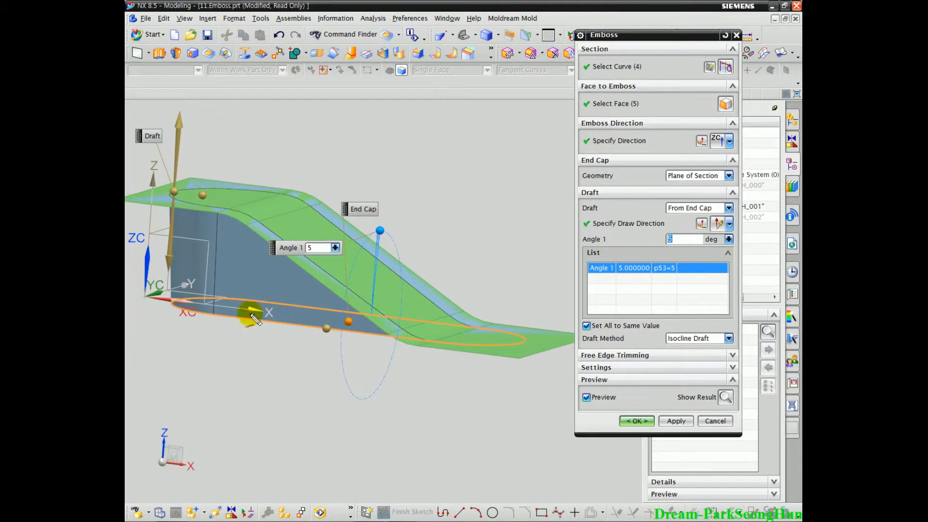
mouse_move(254, 327)
left_mouse_down()
mouse_move(225, 193)
mouse_move(238, 289)
left_mouse_up()
mouse_move(203, 330)
left_mouse_down()
mouse_move(157, 318)
mouse_move(546, 352)
mouse_move(225, 320)
left_mouse_up()
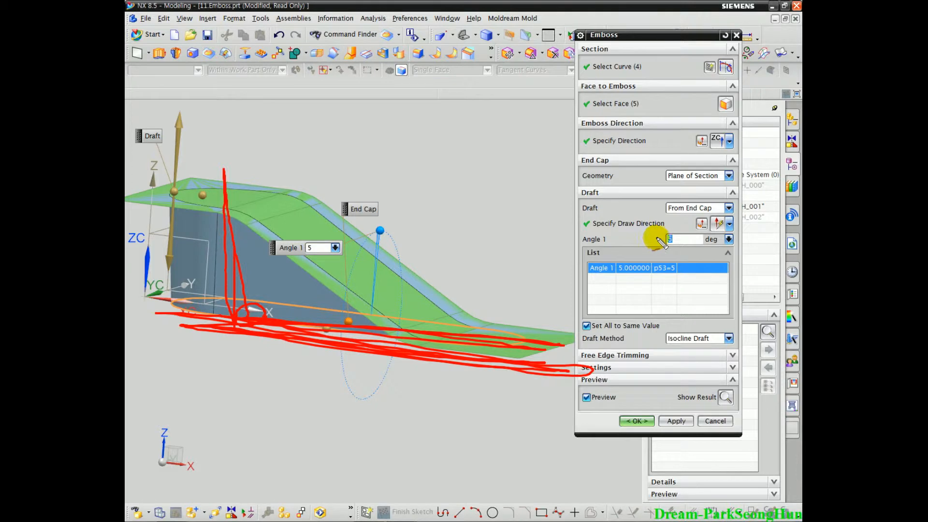
key("Escape")
type("10")
key("Return")
Show the calculated emboss result, inspect the drafted walls and flat floor from several angles, and return to the preview.
middle_click_drag(347, 345, 394, 300)
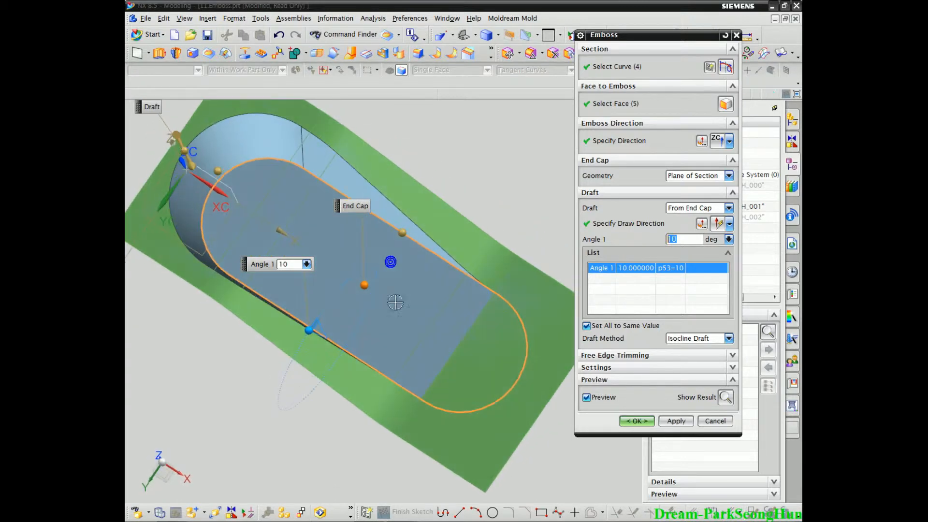
left_click(726, 397)
middle_click_drag(350, 267, 351, 171)
middle_click_drag(419, 326, 419, 299)
middle_click_drag(433, 294, 459, 309)
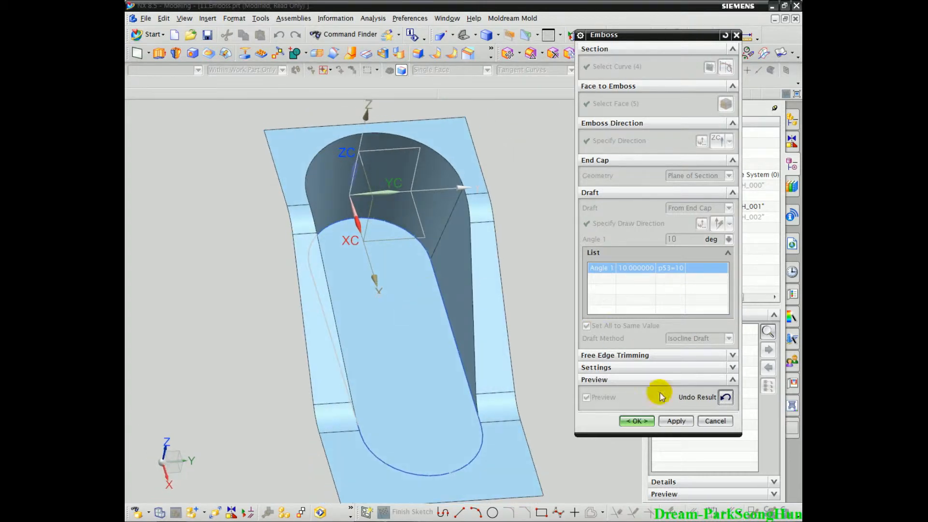
left_click(725, 398)
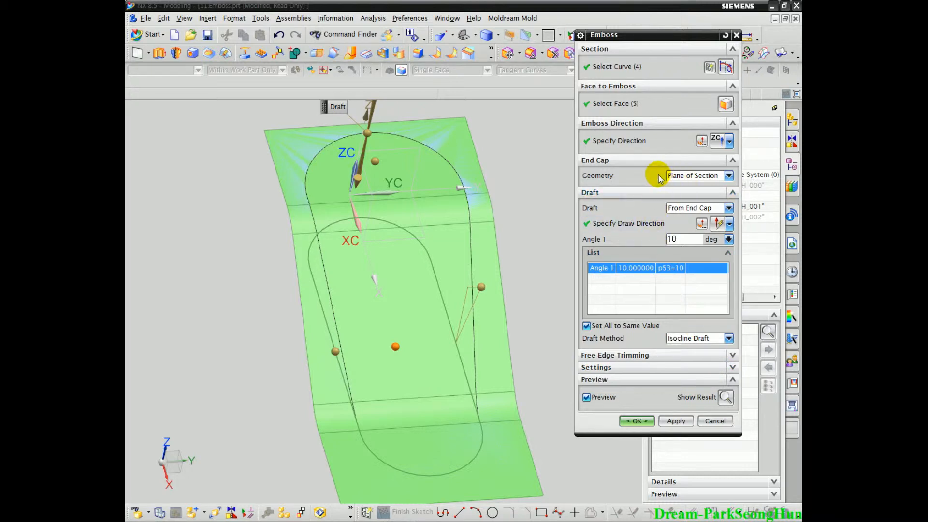
Change the end cap geometry to Embossed Faces.
left_click(692, 175)
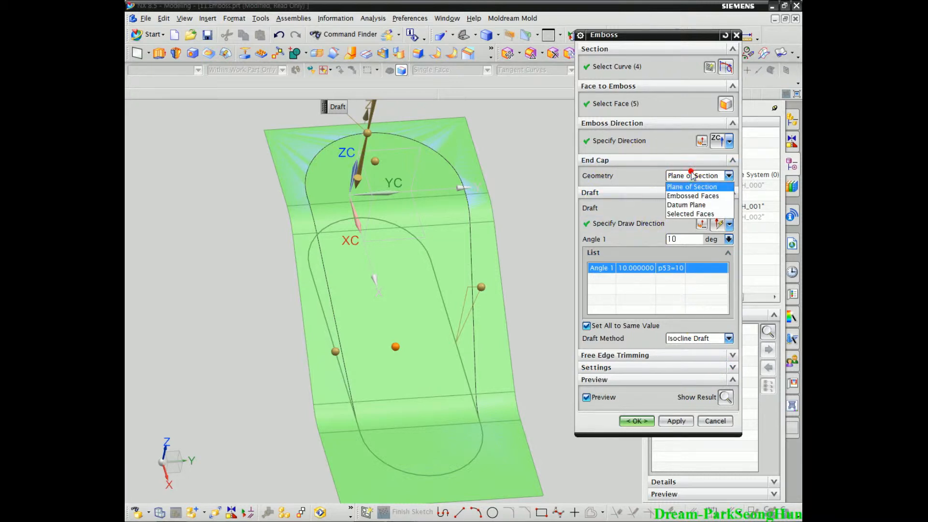
left_click(693, 196)
middle_click_drag(508, 308, 532, 315)
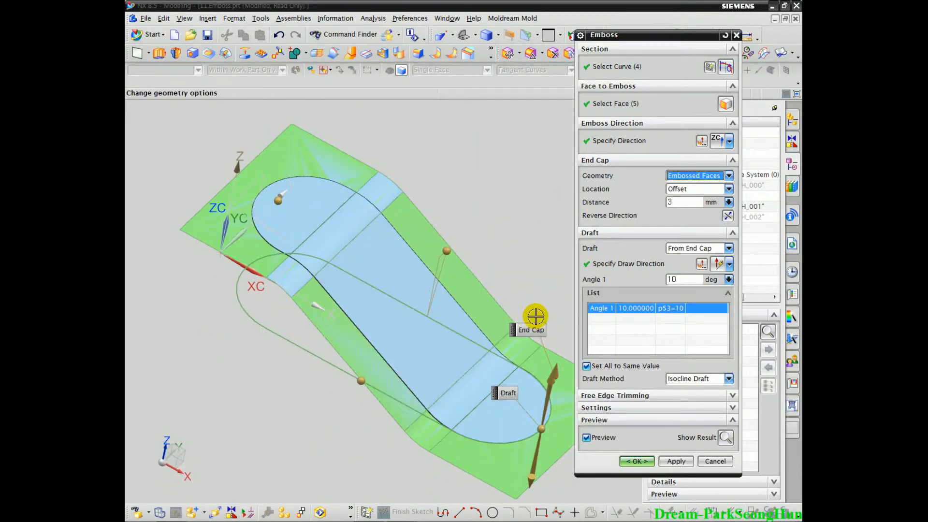
left_click_drag(649, 170, 710, 179)
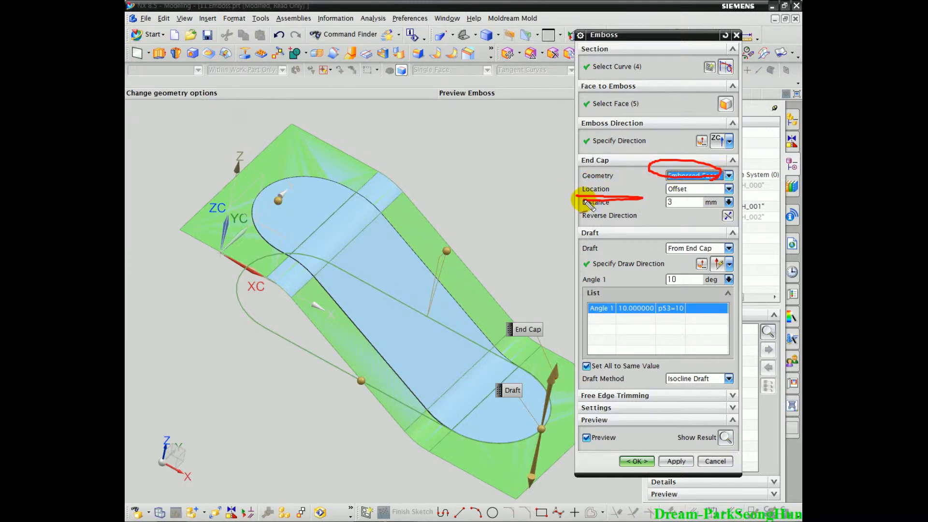
mouse_move(626, 206)
left_mouse_down()
mouse_move(582, 209)
mouse_move(586, 217)
left_mouse_up()
key("Escape")
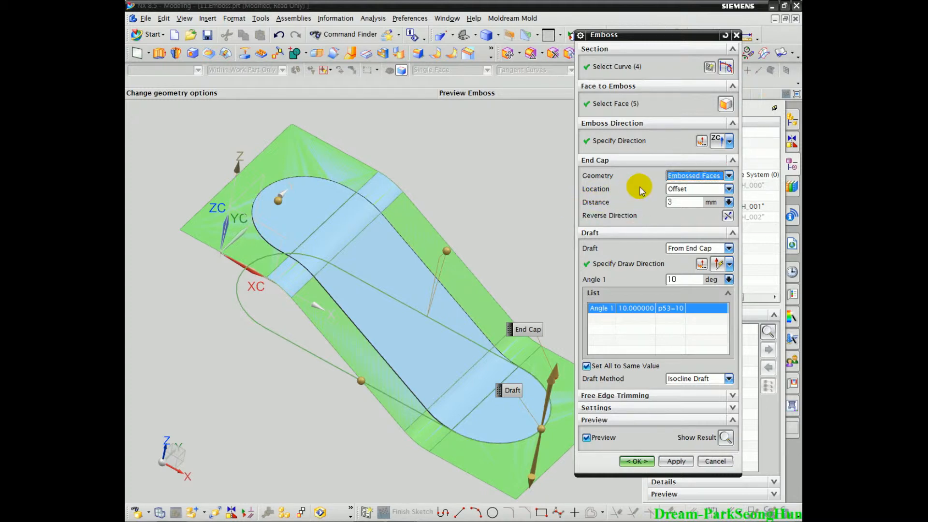
Switch the end cap location to Translate and back to Offset to compare their settings.
left_click(681, 189)
left_click(682, 191)
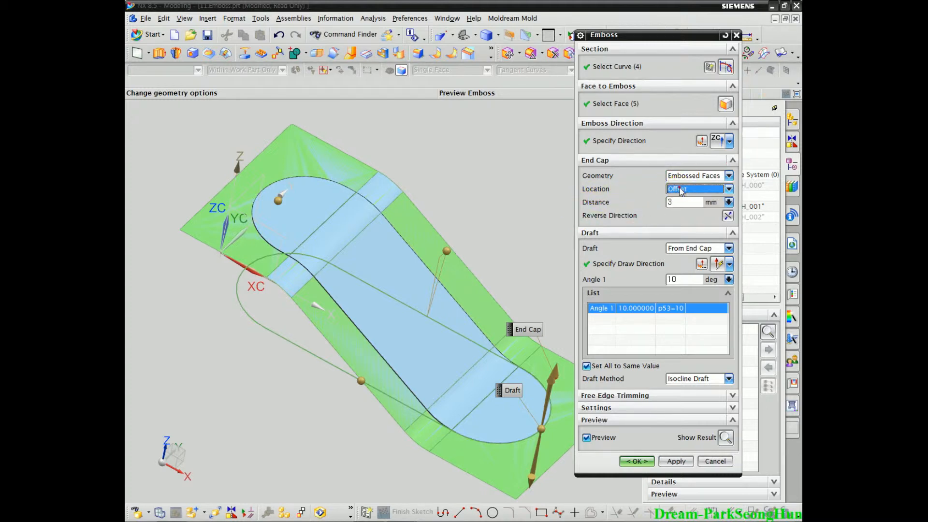
left_click(676, 189)
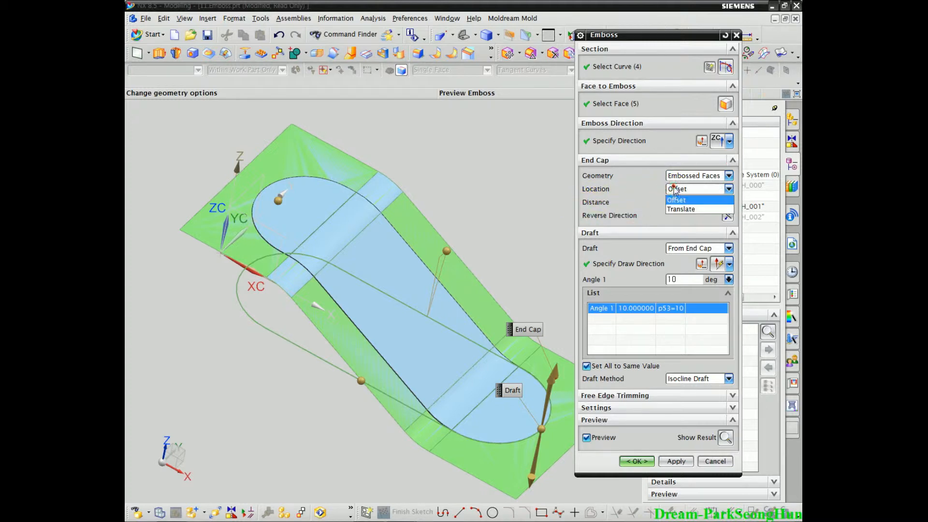
left_click(672, 209)
left_click(687, 189)
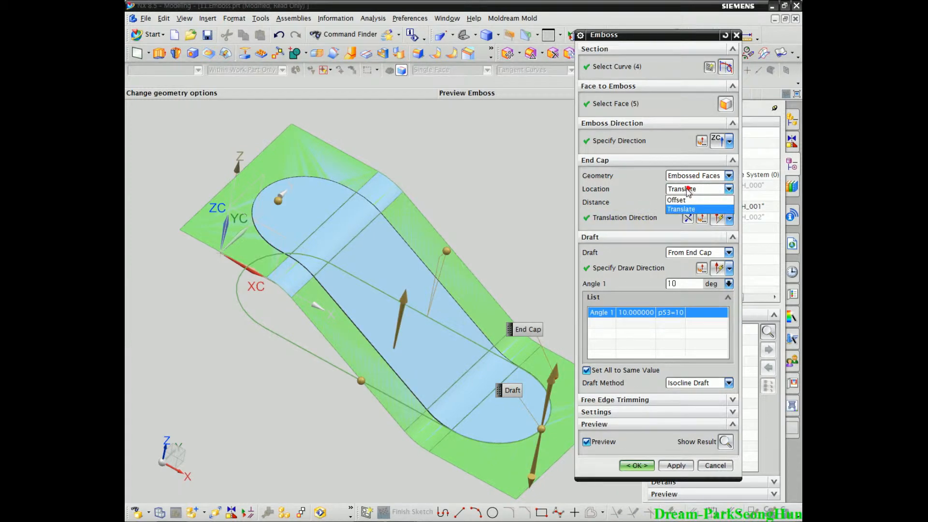
left_click(677, 200)
middle_click_drag(485, 205, 455, 219, "shift")
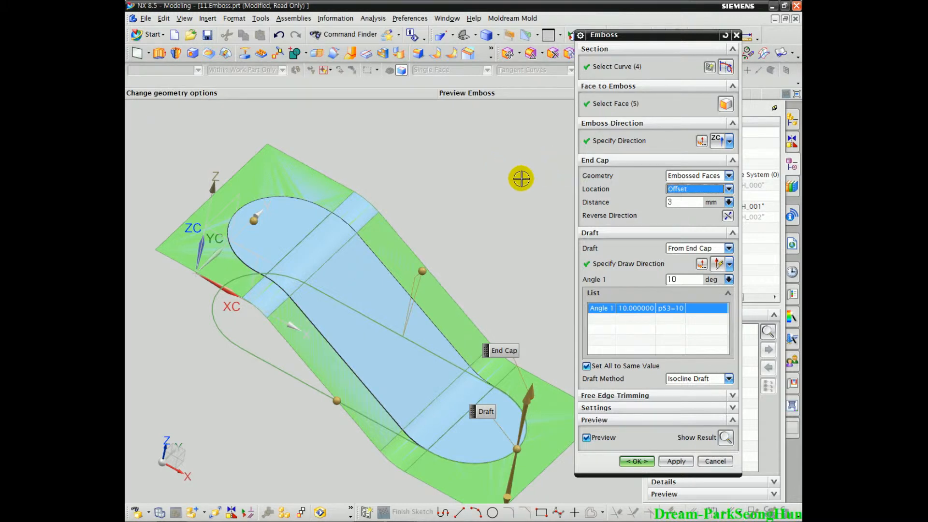
mouse_move(276, 134)
left_mouse_down()
mouse_move(427, 137)
mouse_move(480, 213)
left_mouse_up()
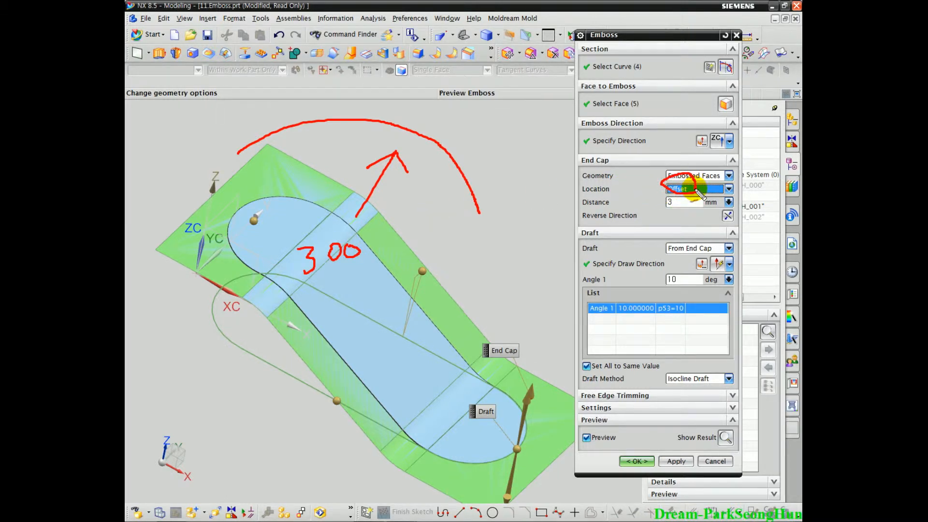
left_click_drag(498, 252, 516, 250)
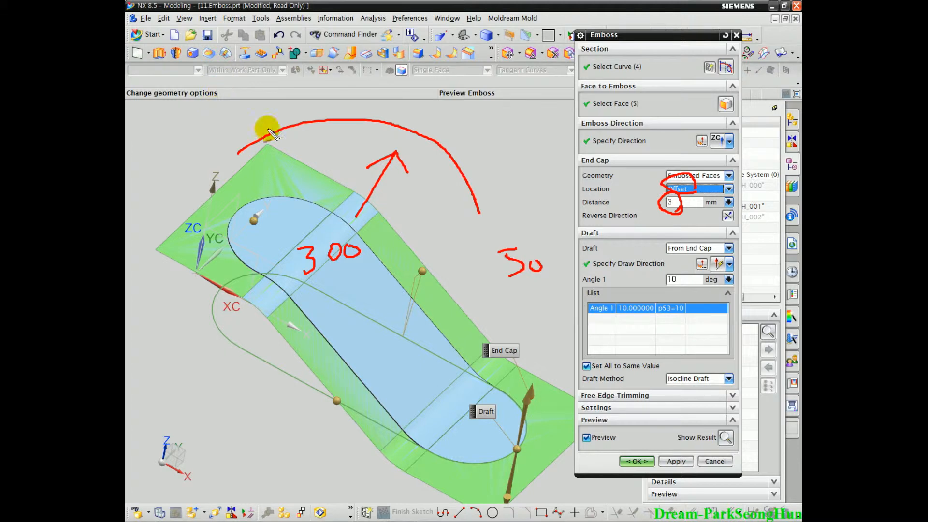
mouse_move(223, 104)
left_mouse_down()
mouse_move(286, 80)
mouse_move(481, 97)
mouse_move(534, 150)
mouse_move(556, 220)
left_mouse_up()
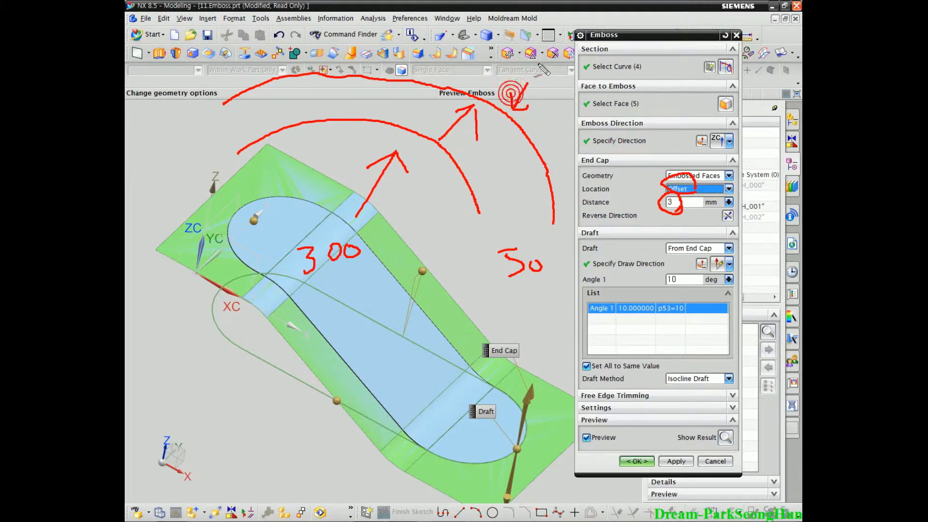
left_click_drag(541, 75, 551, 63)
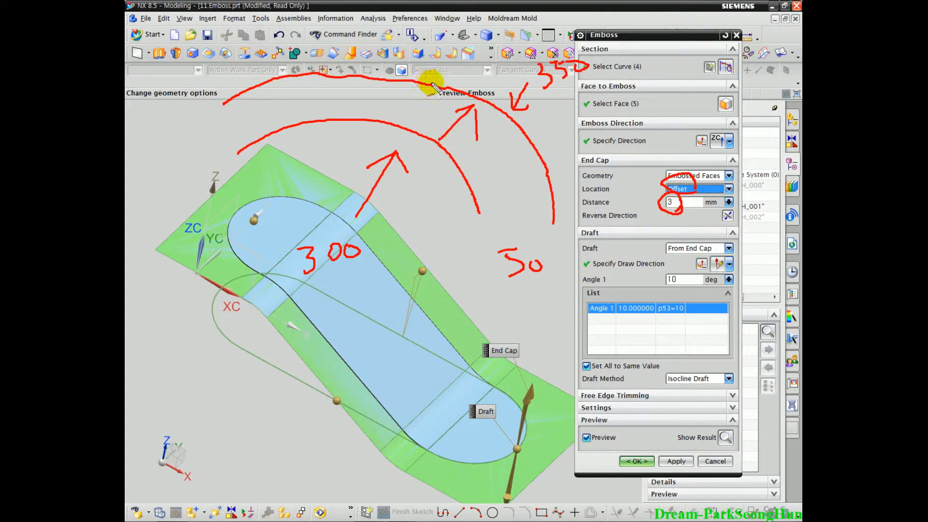
mouse_move(406, 92)
left_mouse_down()
mouse_move(441, 75)
mouse_move(433, 96)
left_mouse_up()
mouse_move(282, 186)
left_mouse_down()
mouse_move(386, 194)
mouse_move(416, 238)
left_mouse_up()
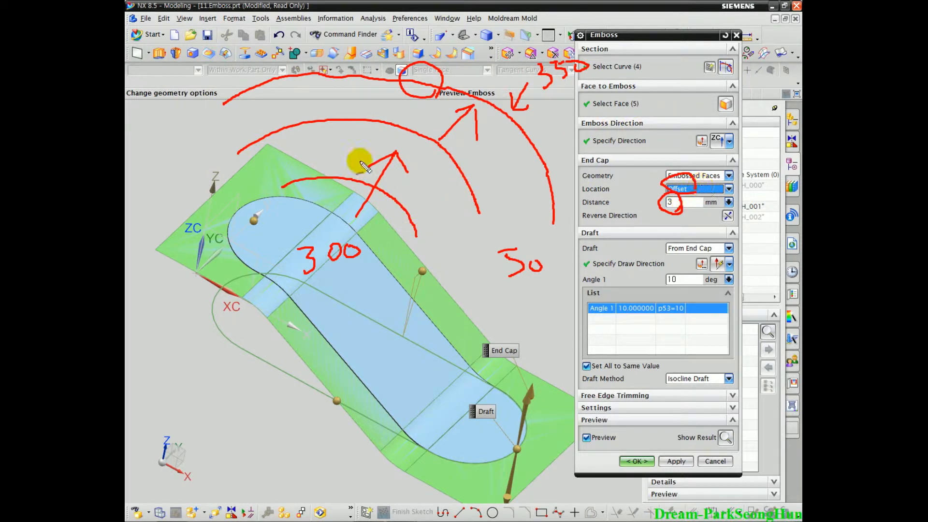
mouse_move(385, 129)
left_mouse_down()
mouse_move(382, 46)
mouse_move(401, 50)
left_mouse_up()
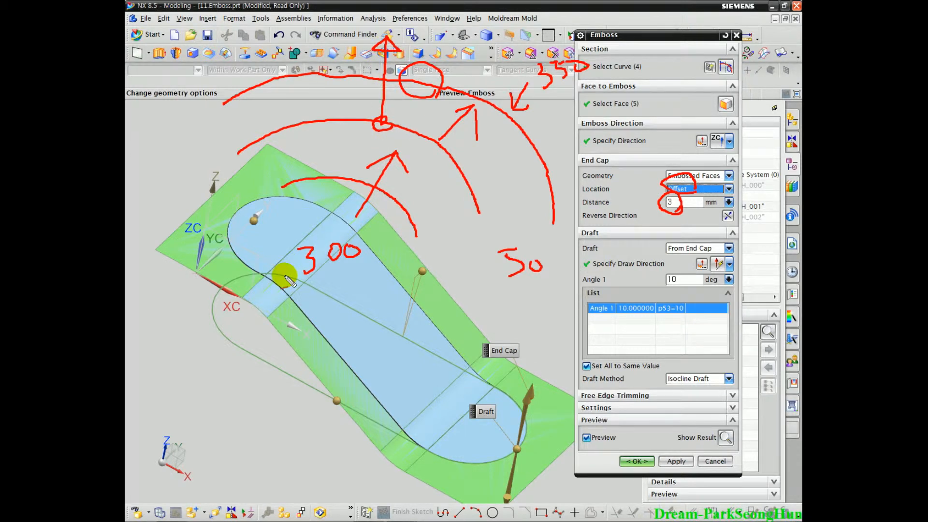
left_click_drag(301, 237, 369, 264)
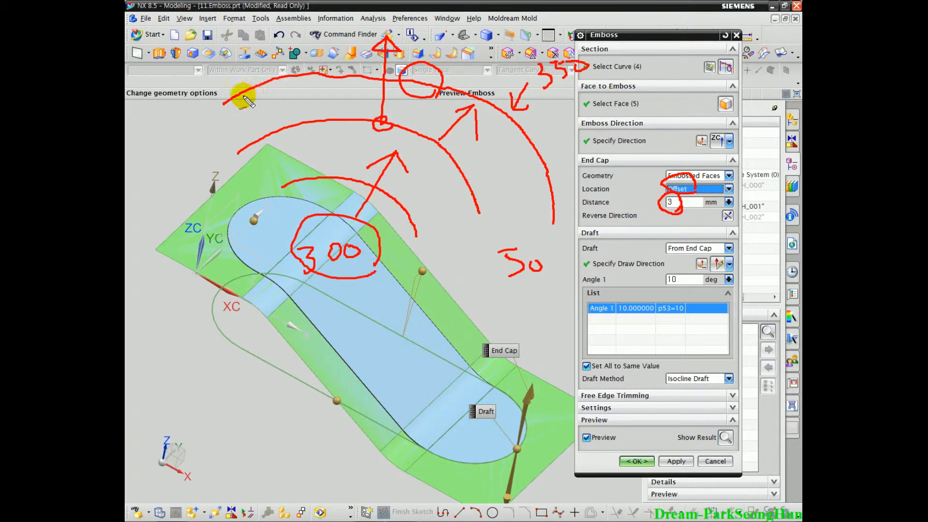
mouse_move(410, 80)
left_mouse_down()
mouse_move(441, 87)
mouse_move(522, 151)
mouse_move(530, 180)
left_mouse_up()
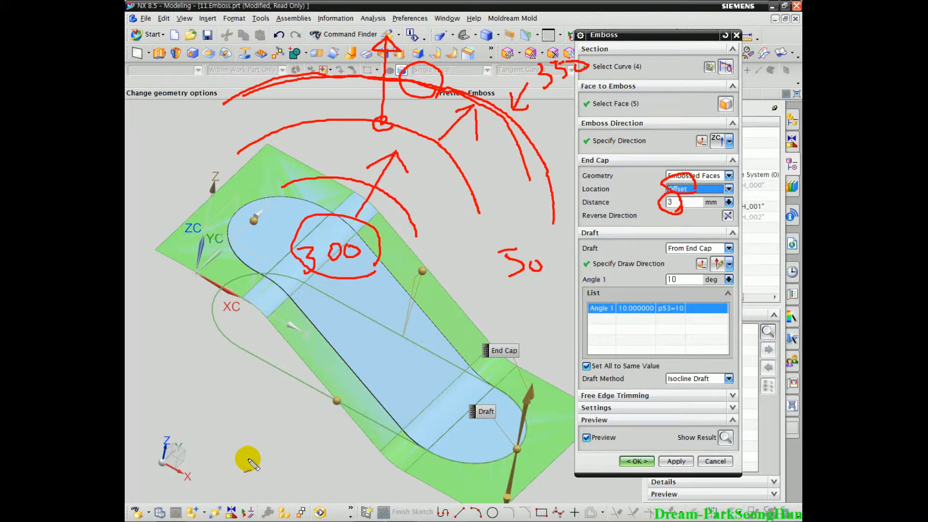
key("Escape")
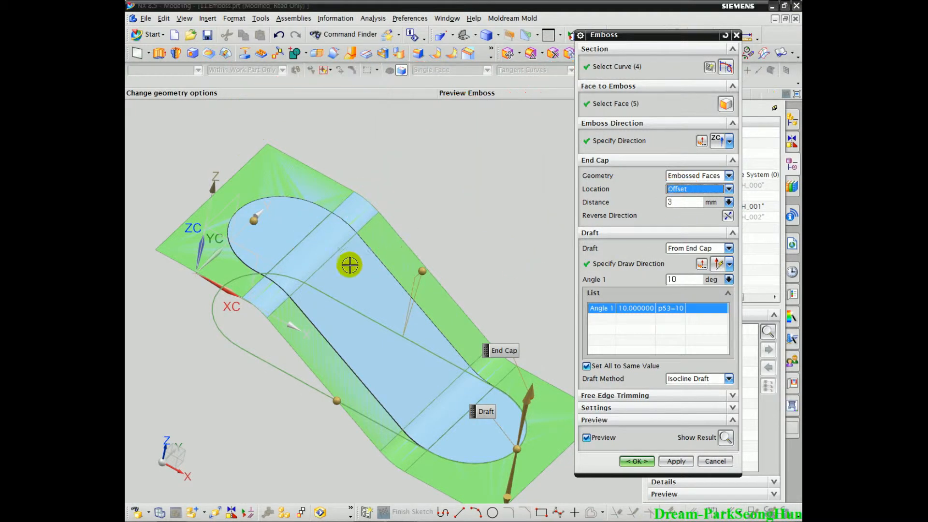
Set the end cap's offset distance to 200 mm and view the emboss preview squarely from the side.
scroll(371, 273, "up", 5)
left_click(682, 202)
type("200")
key("Return")
scroll(251, 396, "down", 3)
middle_click_drag(251, 396, 365, 346)
key("F8")
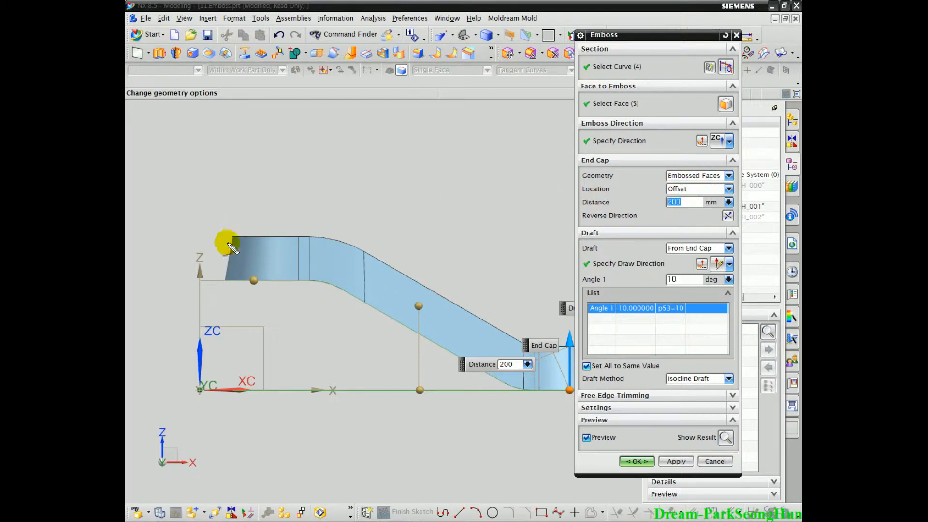
mouse_move(319, 279)
left_mouse_down()
mouse_move(493, 375)
mouse_move(597, 408)
mouse_move(655, 413)
mouse_move(571, 402)
mouse_move(498, 374)
mouse_move(392, 309)
mouse_move(220, 283)
mouse_move(270, 282)
mouse_move(387, 316)
mouse_move(551, 397)
mouse_move(646, 393)
mouse_move(550, 394)
left_mouse_up()
mouse_move(651, 106)
left_mouse_down()
mouse_move(643, 99)
mouse_move(623, 116)
left_mouse_up()
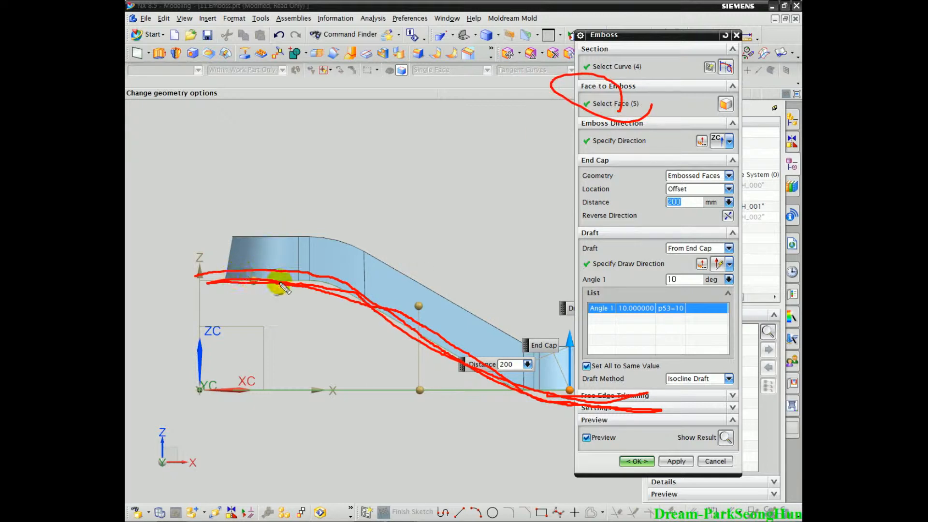
mouse_move(352, 243)
left_mouse_down()
mouse_move(537, 339)
mouse_move(615, 357)
left_mouse_up()
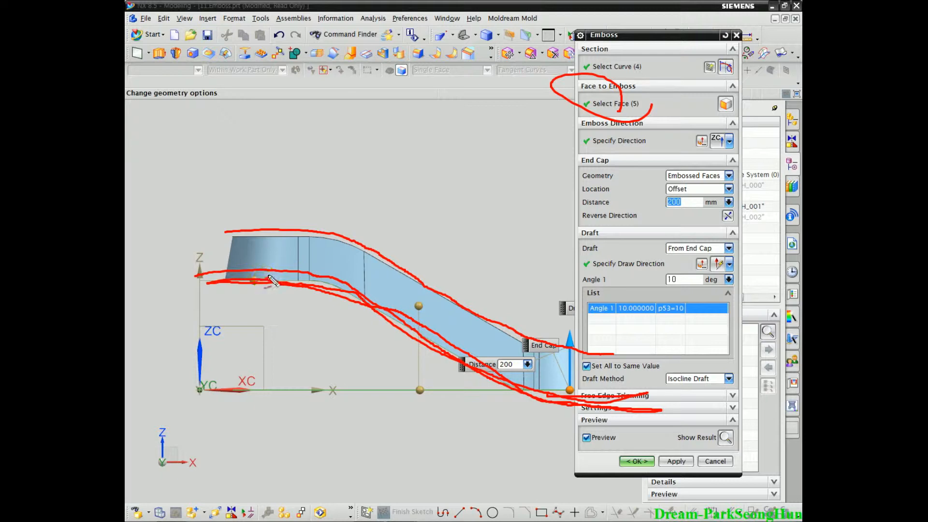
left_click_drag(278, 242, 275, 243)
left_click_drag(387, 290, 400, 291)
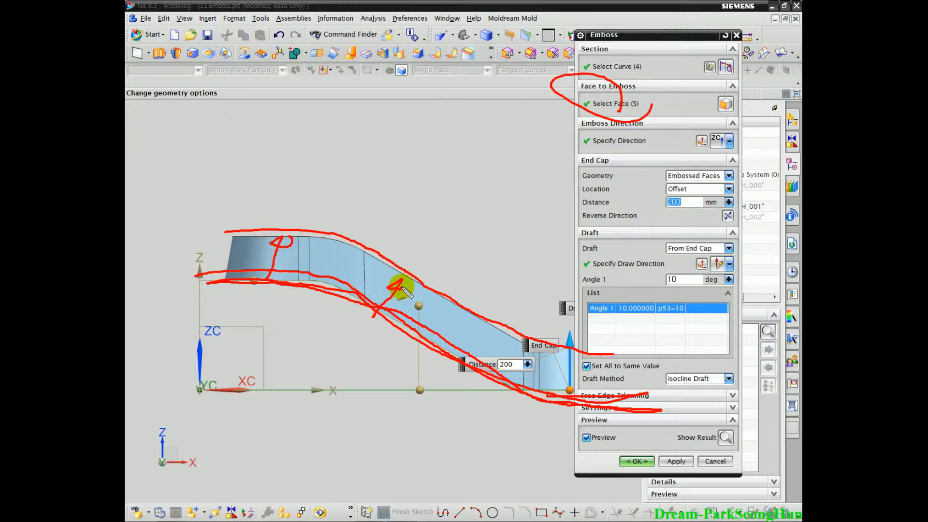
left_click_drag(573, 401, 576, 381)
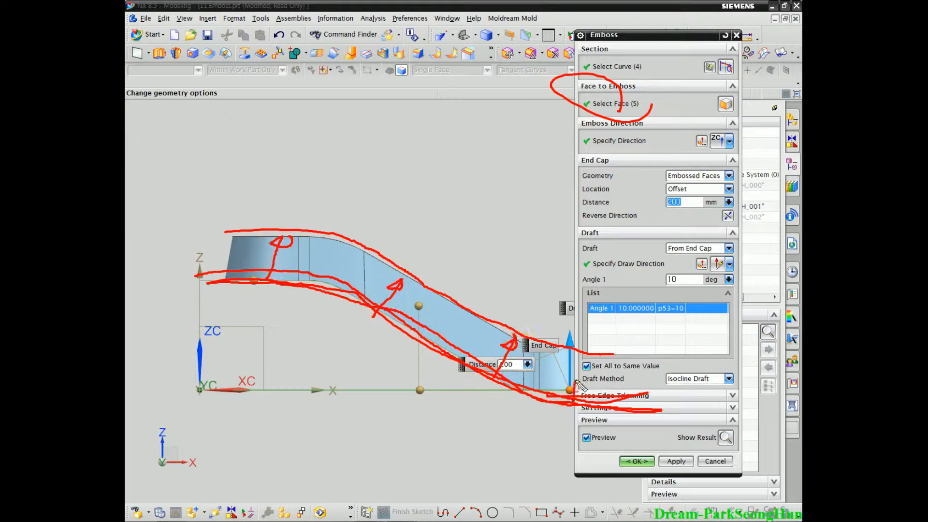
key("Escape")
Change the end cap location to Translate and examine the previewed wall height around the upper bend.
mouse_move(371, 379)
middle_mouse_down()
mouse_move(352, 338)
mouse_move(364, 343)
middle_mouse_up()
left_click(682, 189)
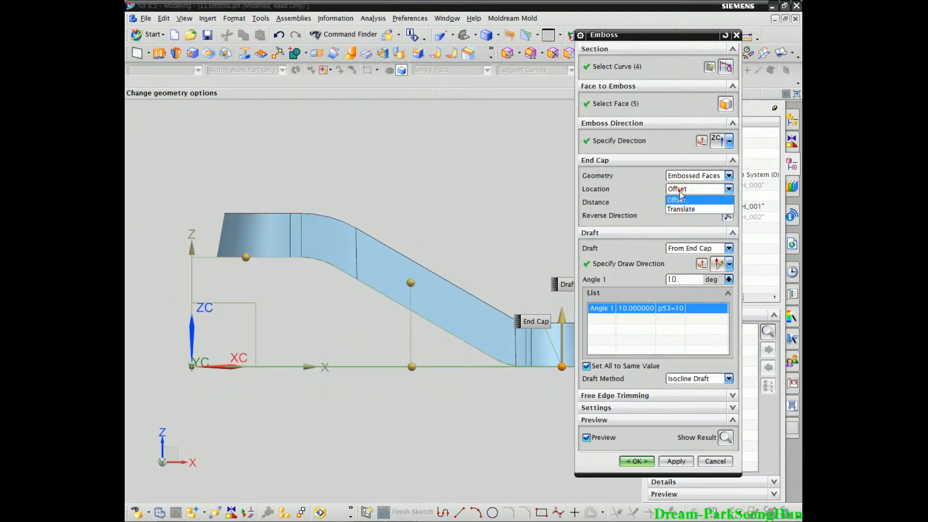
left_click(676, 209)
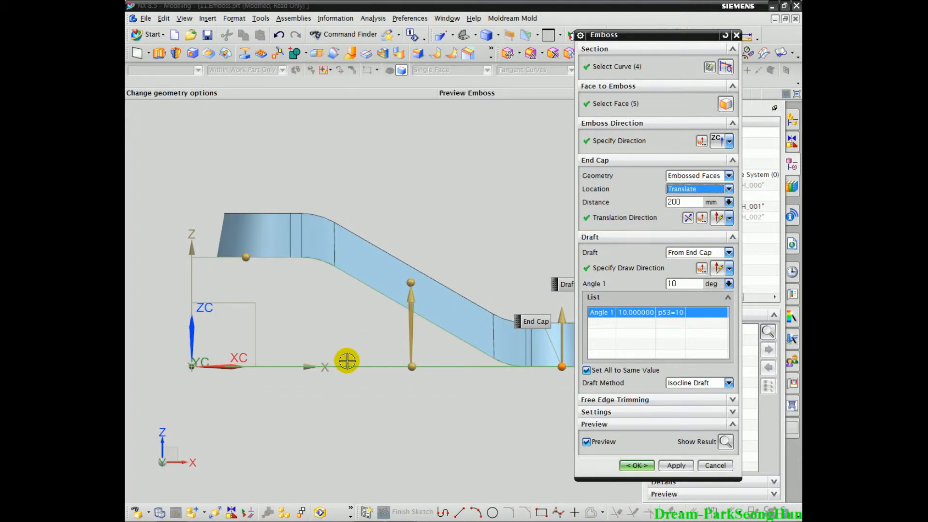
scroll(310, 274, "up", 2)
scroll(310, 275, "up", 1)
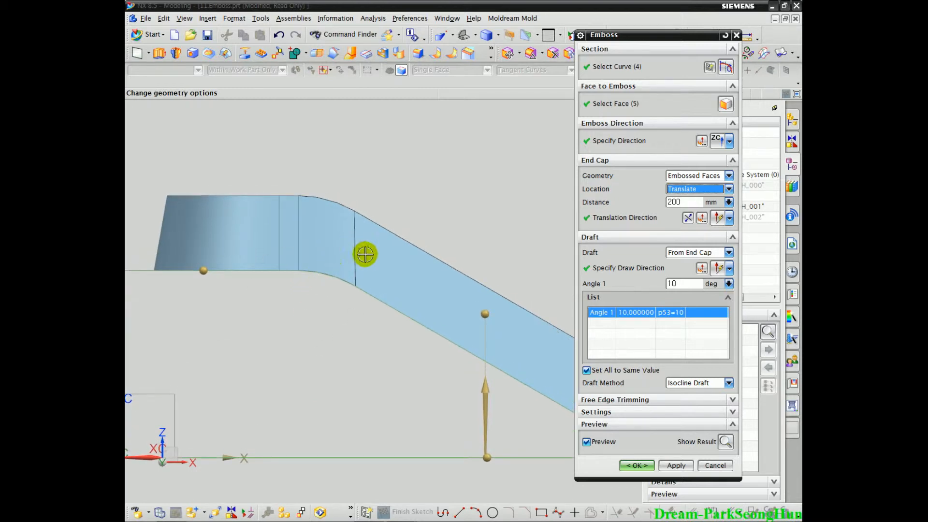
Switch the end cap location between Translate and Offset, finishing on Offset, and compare the wall around the upper bend.
left_click(692, 190)
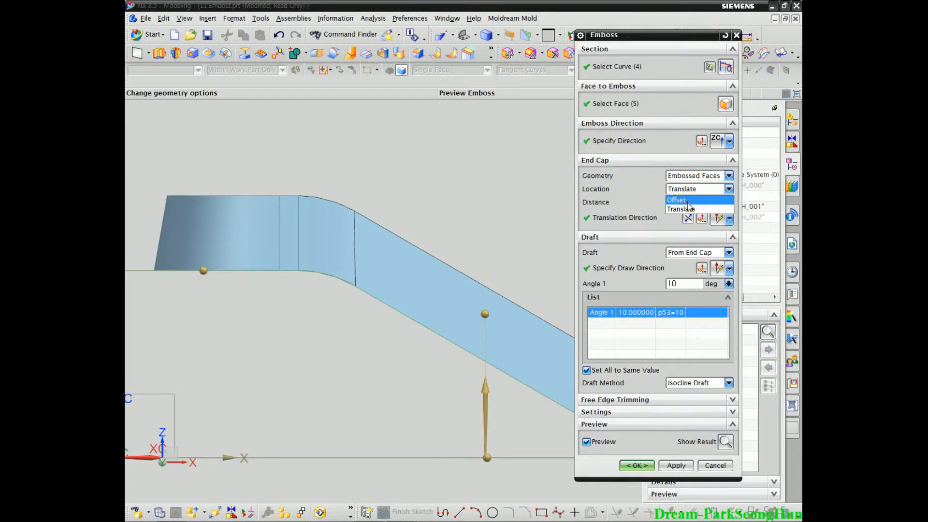
left_click(689, 201)
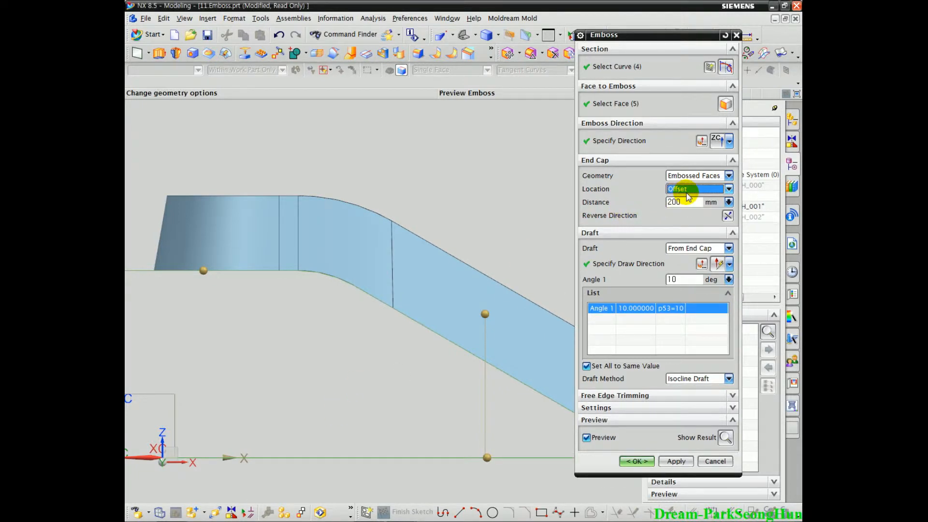
left_click(688, 193)
left_click(686, 209)
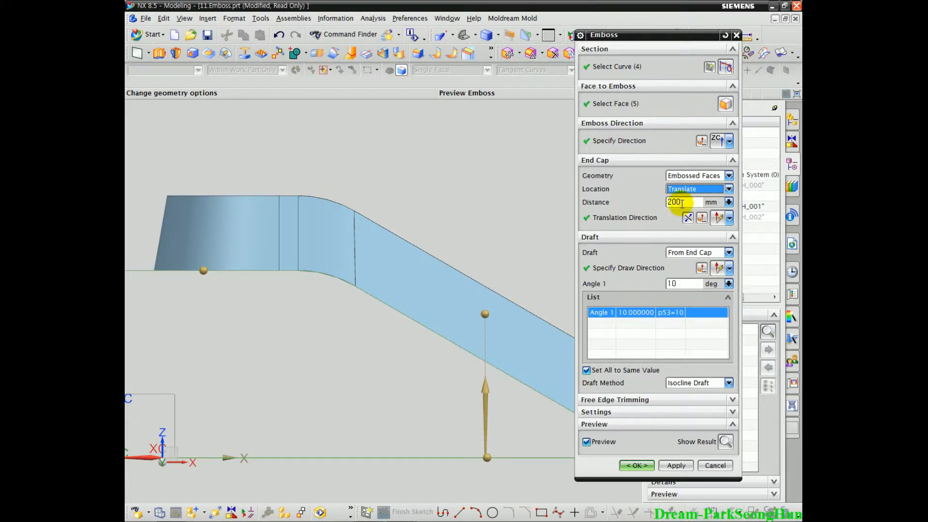
left_click(696, 188)
left_click(688, 199)
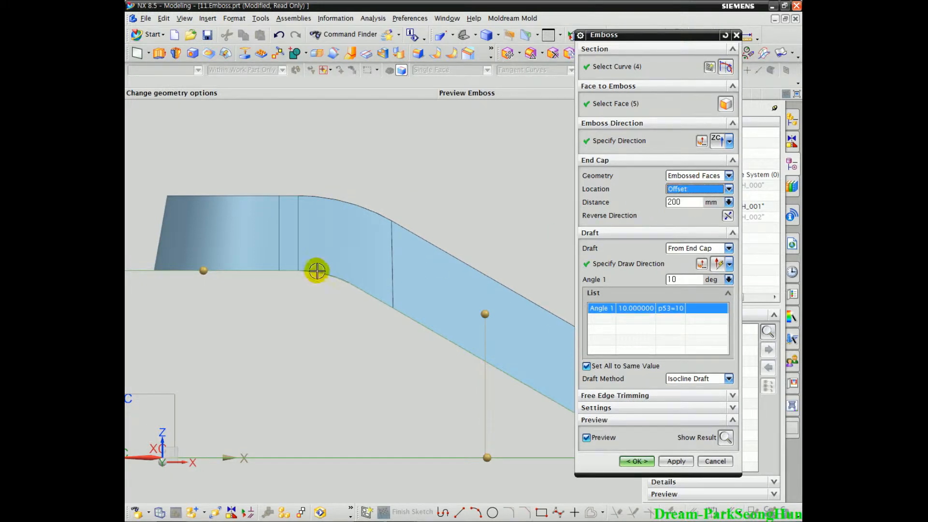
mouse_move(335, 268)
left_mouse_down()
mouse_move(363, 207)
mouse_move(338, 259)
left_mouse_up()
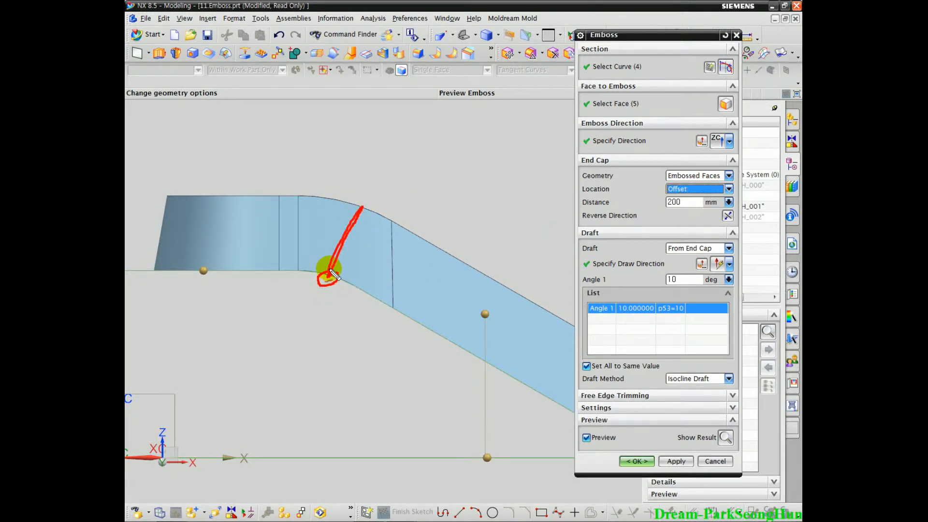
mouse_move(344, 198)
left_mouse_down()
mouse_move(379, 224)
mouse_move(331, 197)
mouse_move(373, 223)
left_mouse_up()
Change the end cap location to Translate and set the translation direction to the ZC axis.
left_click(693, 190)
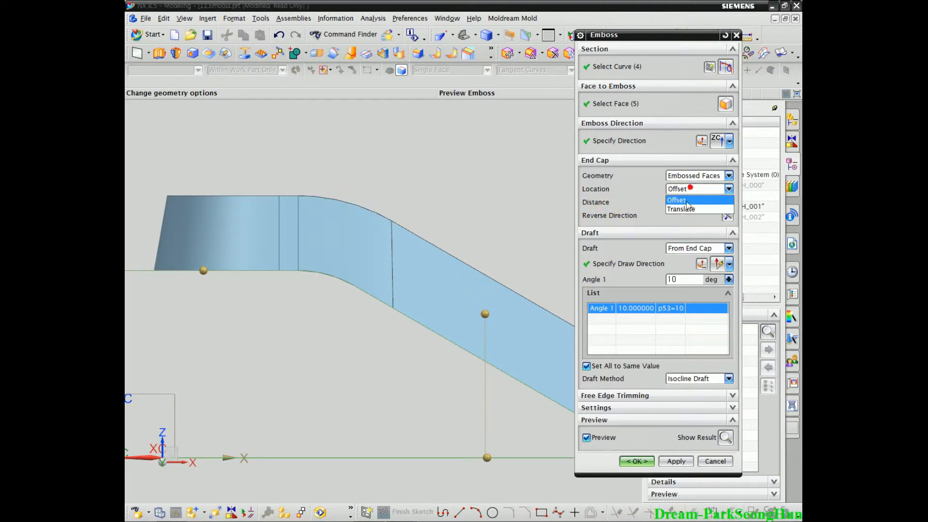
left_click(687, 213)
left_click_drag(348, 286, 339, 278)
left_click_drag(337, 200, 346, 208)
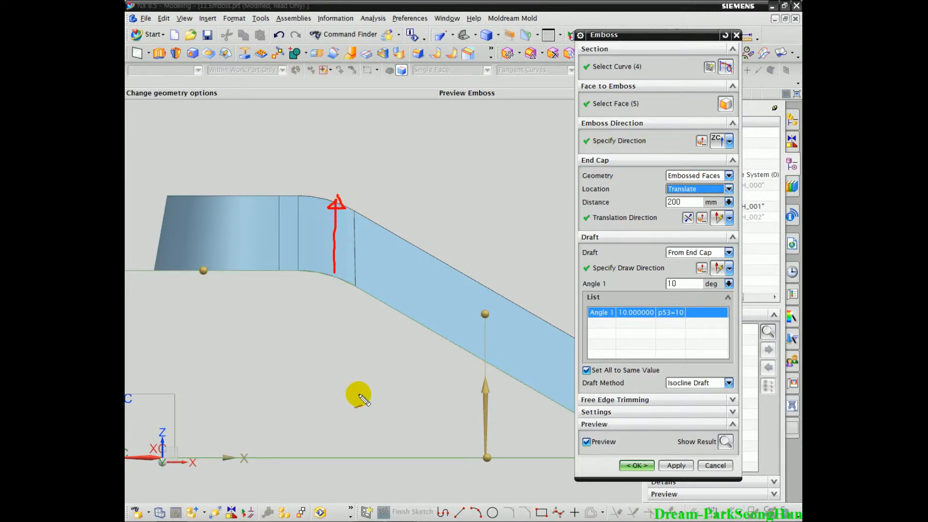
left_click_drag(445, 322, 451, 247)
left_click_drag(446, 186, 415, 159)
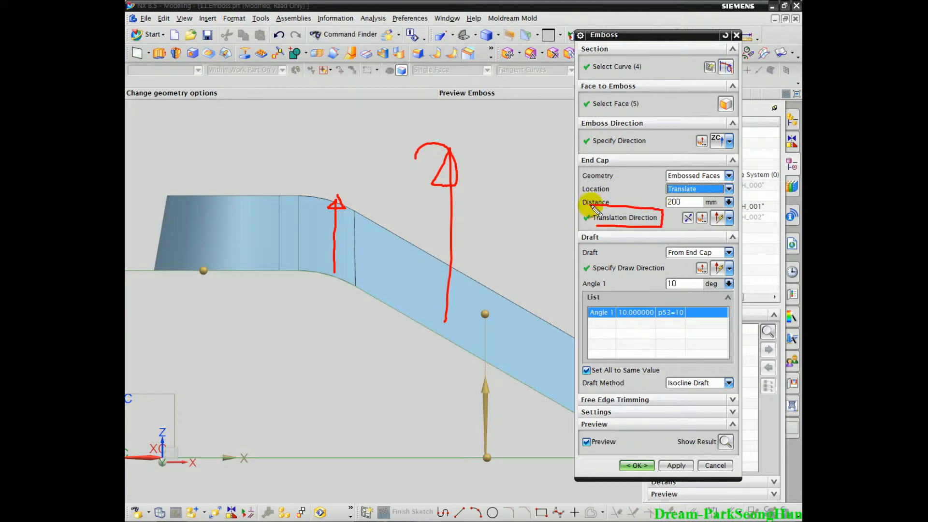
left_click(728, 218)
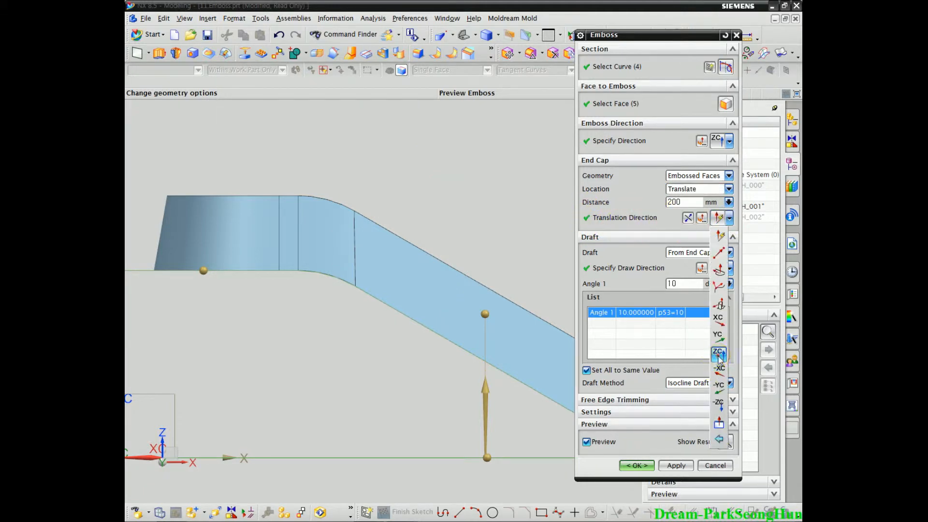
left_click(718, 352)
Examine from the side how the translated end cap follows the flat, bend and slope of the sheet at the 200 mm distance.
mouse_move(415, 328)
left_mouse_down()
mouse_move(424, 183)
mouse_move(441, 197)
mouse_move(416, 165)
left_mouse_up()
mouse_move(153, 180)
left_mouse_down()
mouse_move(161, 182)
mouse_move(156, 174)
left_mouse_up()
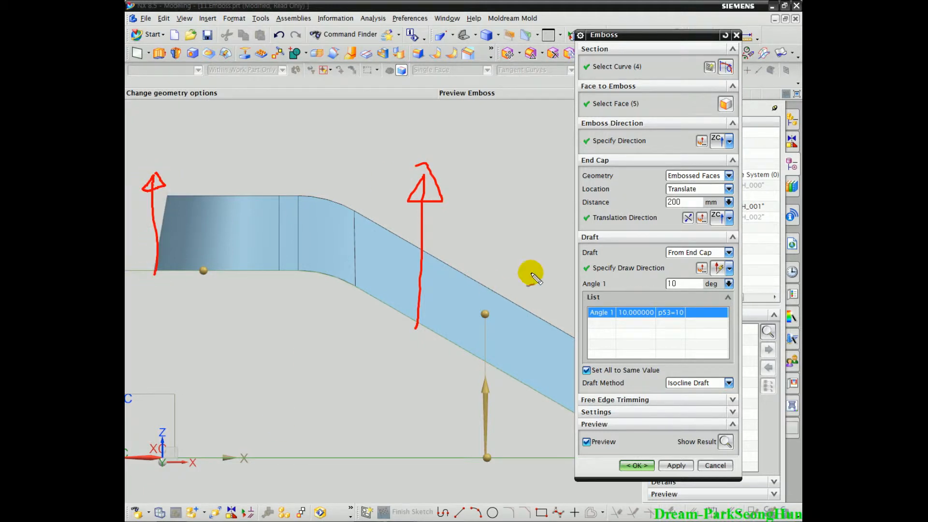
mouse_move(245, 269)
left_mouse_down()
mouse_move(243, 203)
mouse_move(252, 189)
left_mouse_up()
left_click_drag(330, 272, 354, 218)
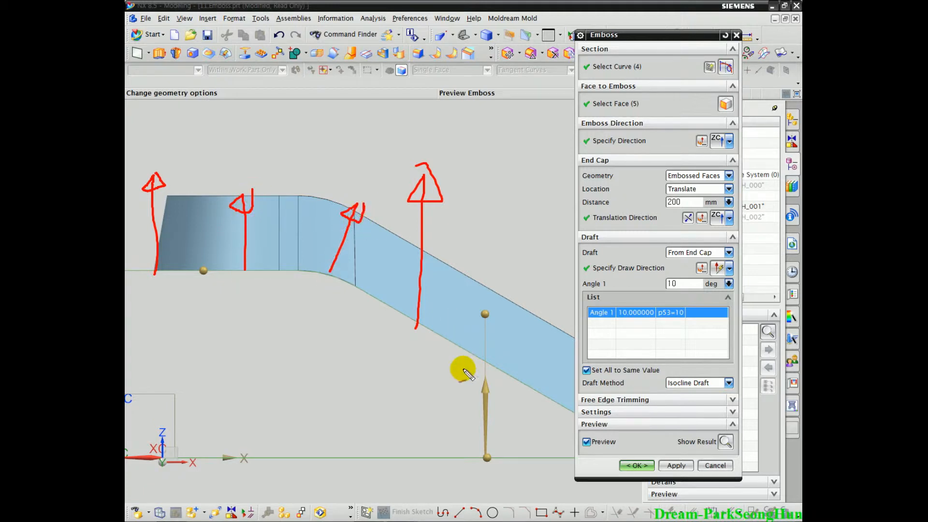
mouse_move(526, 312)
left_mouse_down()
mouse_move(518, 321)
mouse_move(524, 295)
left_mouse_up()
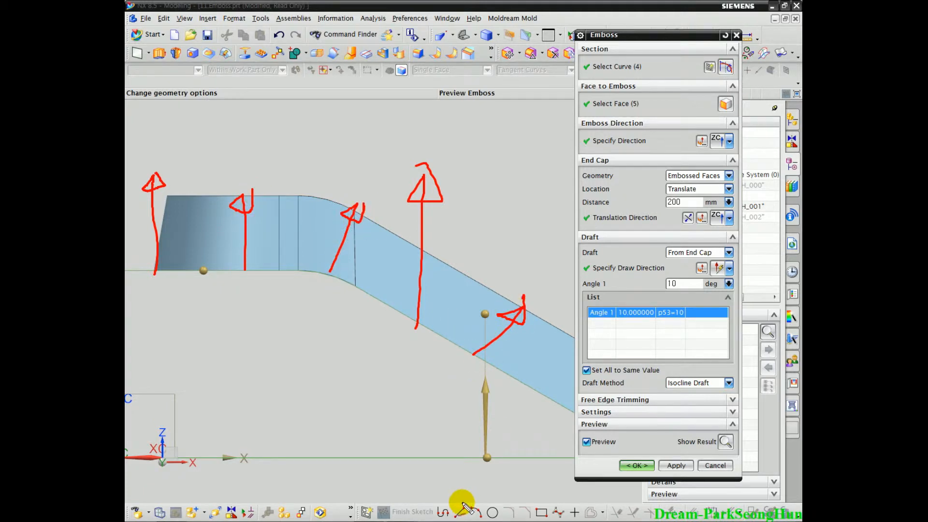
mouse_move(273, 192)
left_mouse_down()
mouse_move(540, 272)
mouse_move(631, 379)
left_mouse_up()
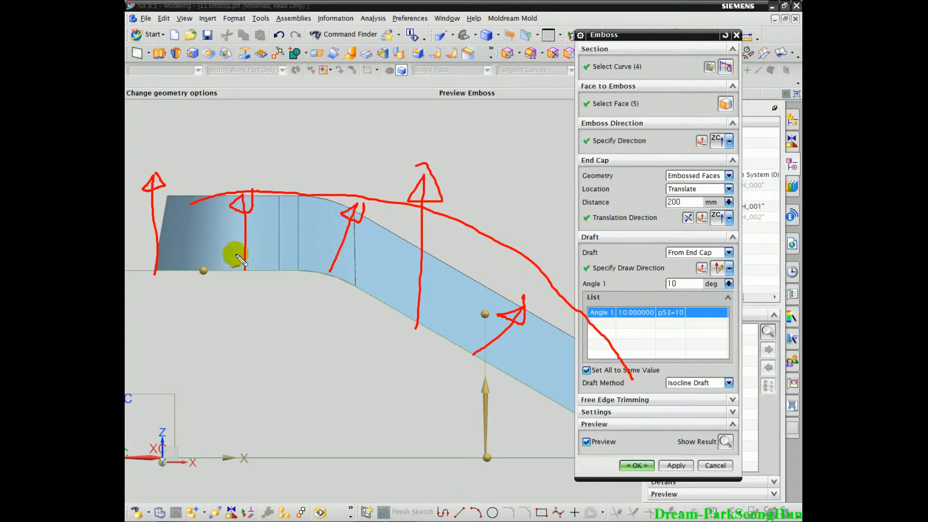
mouse_move(236, 184)
left_mouse_down()
mouse_move(220, 202)
mouse_move(241, 180)
left_mouse_up()
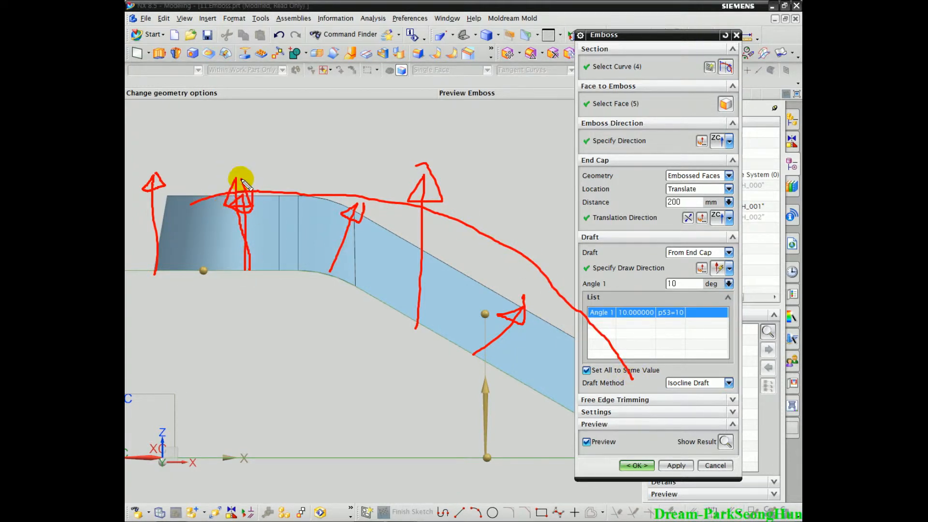
left_click_drag(689, 211, 670, 218)
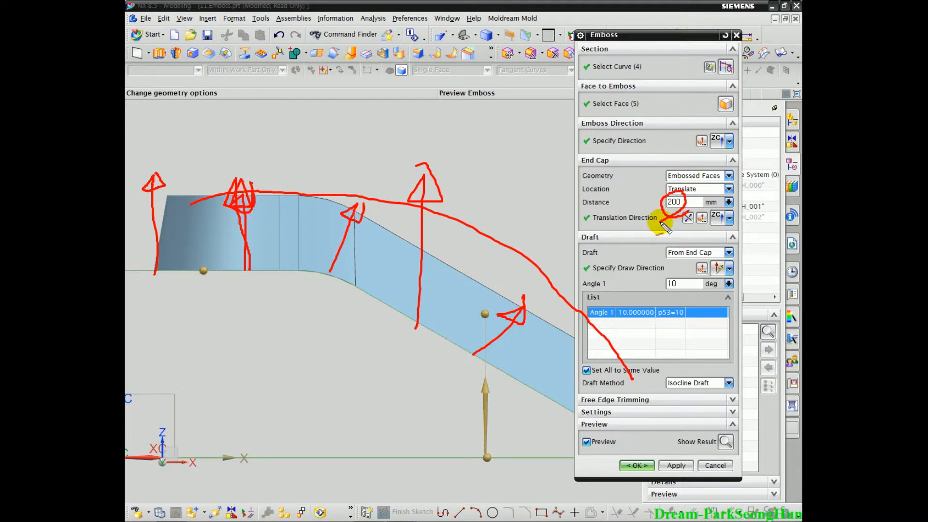
key("Escape")
Change the end cap location to Offset and review its distance and direction settings on the angled preview.
scroll(387, 379, "down", 5)
middle_click_drag(394, 373, 352, 289)
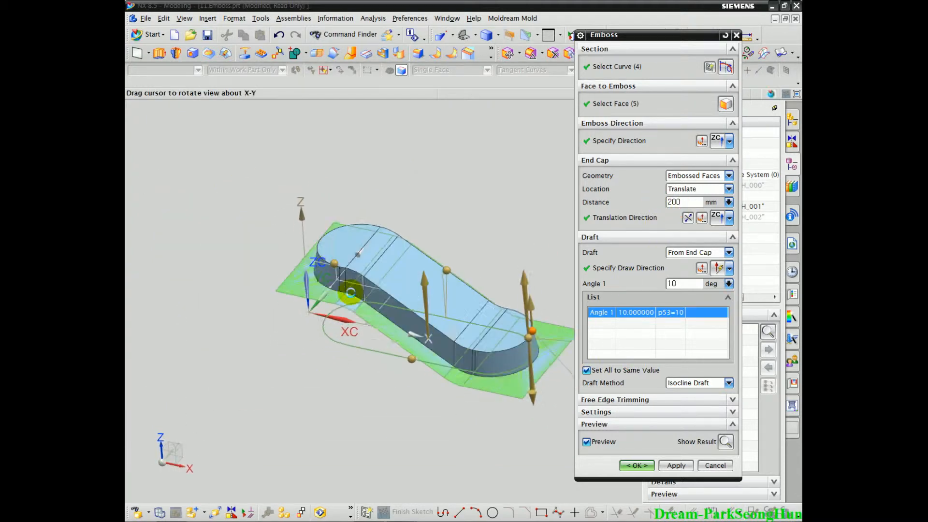
scroll(352, 288, "up", 5)
left_click(689, 189)
left_click(687, 189)
left_click(688, 189)
left_click(688, 200)
middle_click_drag(317, 368, 399, 285, "shift")
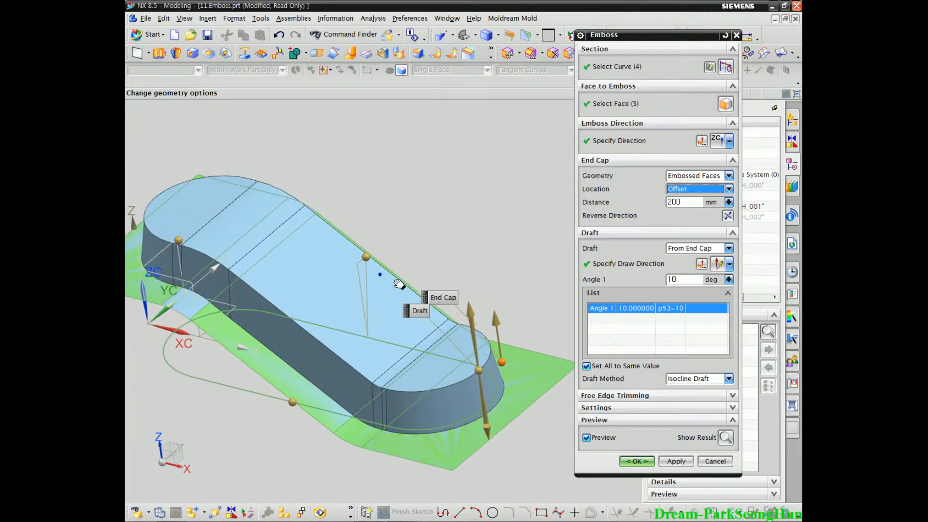
left_click(681, 204)
mouse_move(661, 195)
left_mouse_down()
mouse_move(688, 201)
mouse_move(572, 207)
mouse_move(655, 223)
left_mouse_up()
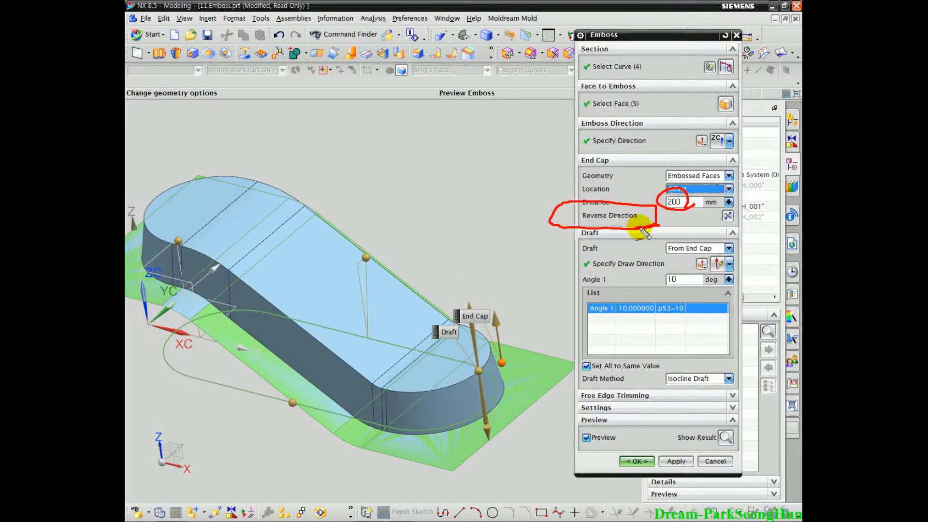
Try the reversed end cap offset direction, inspect the computed emboss result, and restore the upward direction.
left_click(727, 216)
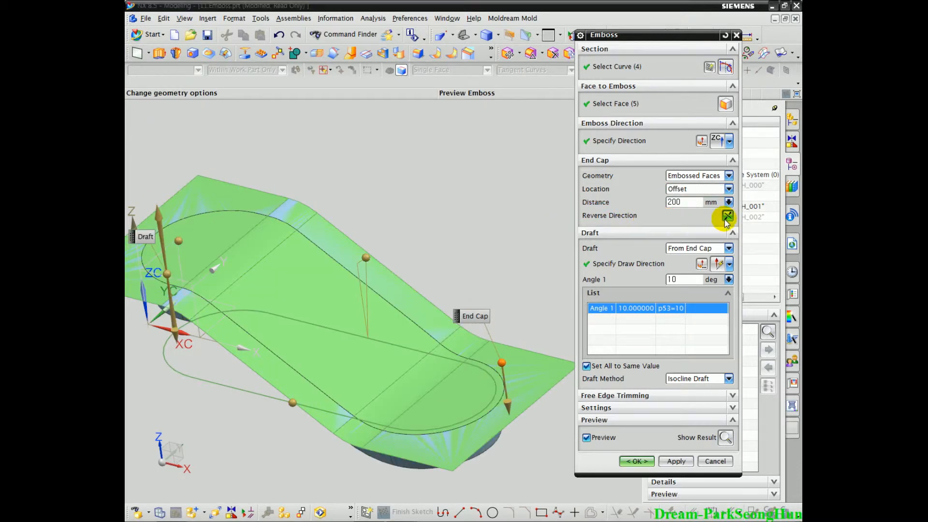
middle_click_drag(349, 308, 369, 263)
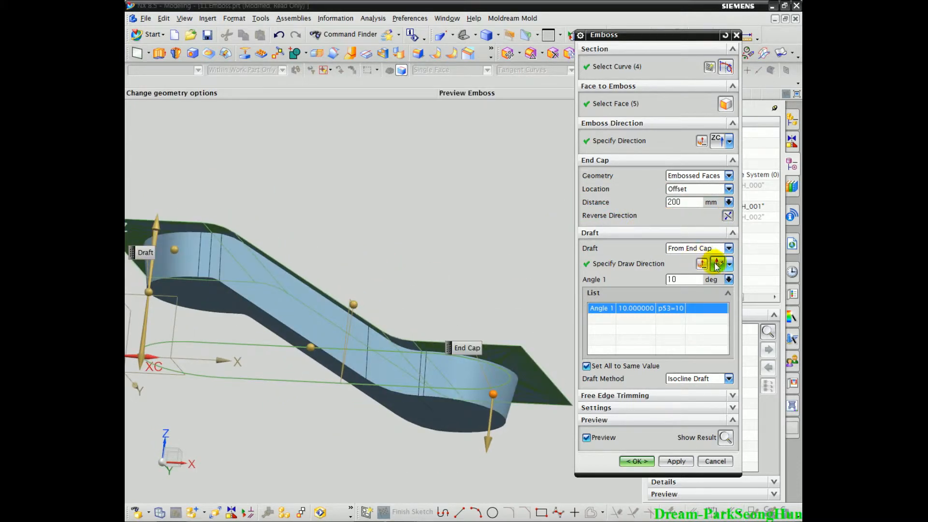
left_click(725, 437)
mouse_move(393, 225)
middle_mouse_down()
mouse_move(356, 266)
mouse_move(362, 298)
mouse_move(375, 224)
mouse_move(344, 230)
mouse_move(385, 234)
middle_mouse_up()
left_click(726, 438)
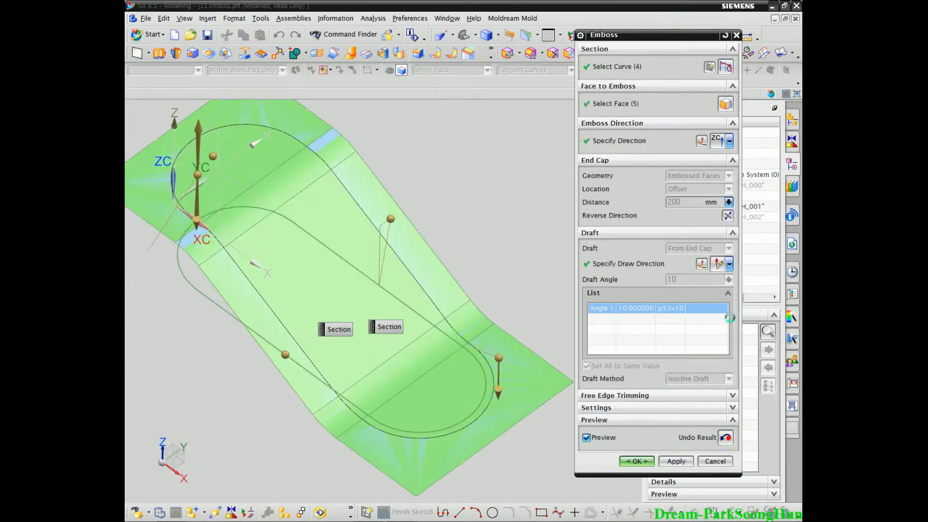
left_click(726, 437)
middle_click_drag(271, 227, 227, 256)
left_click(726, 436)
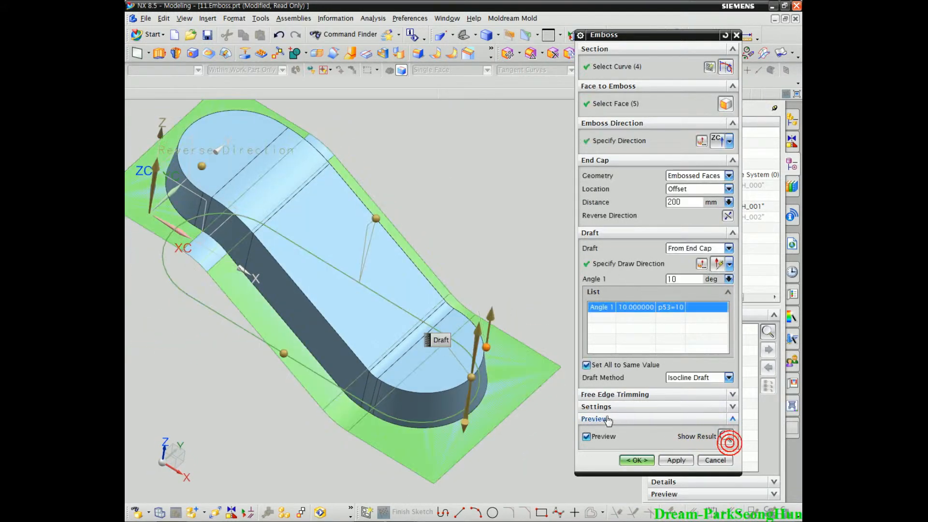
Keep the draft type at From End Cap and examine the tapered end wall squarely from the side.
left_click(602, 160)
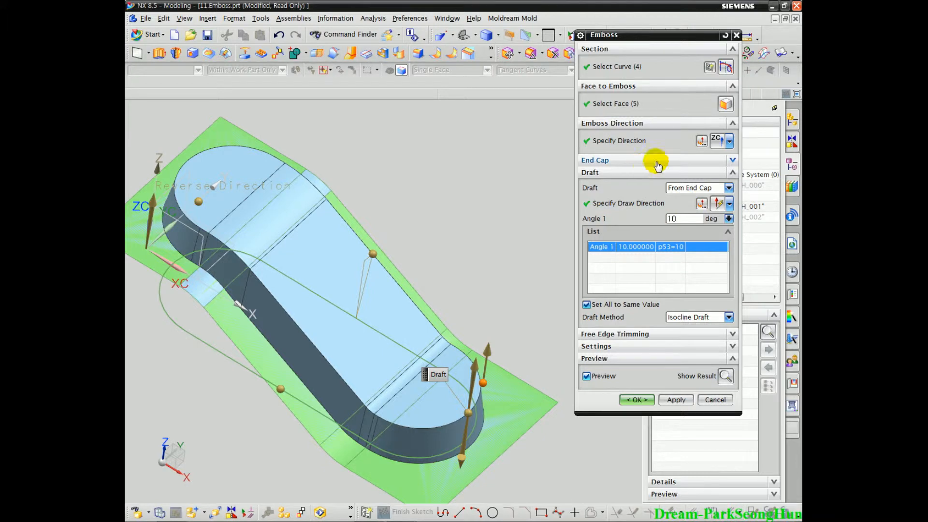
left_click(699, 188)
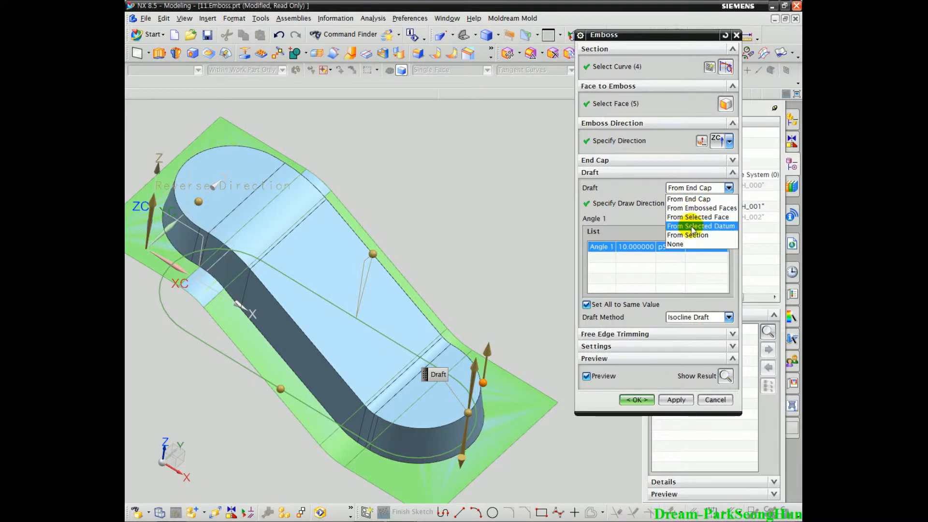
left_click(696, 199)
middle_click_drag(447, 221, 471, 198)
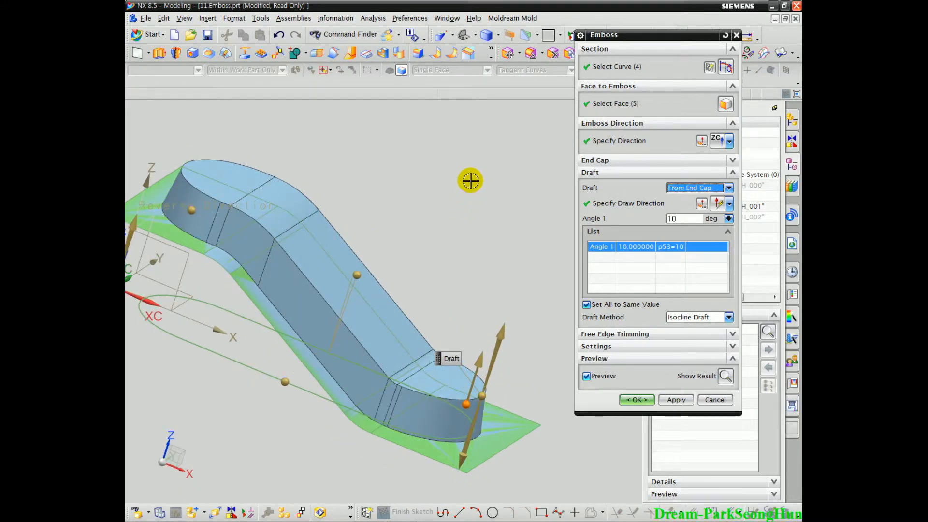
key("F8")
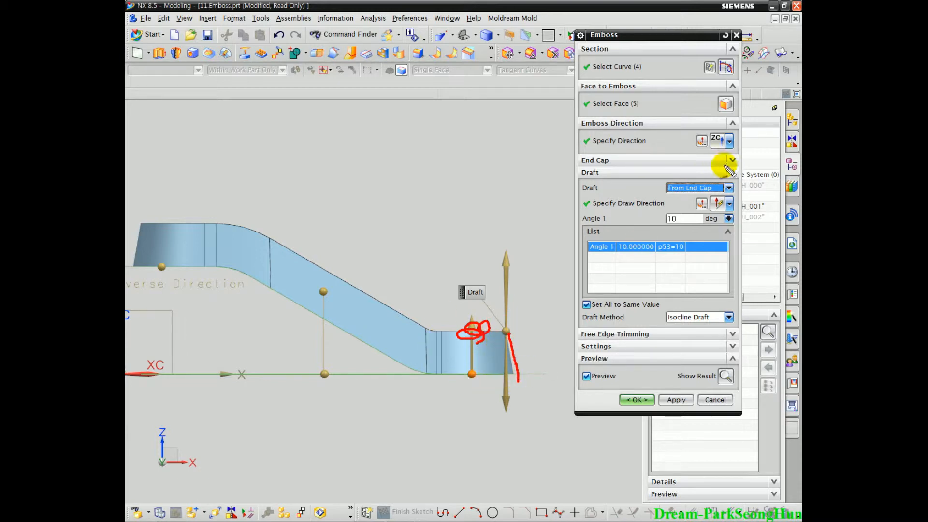
key("Escape")
Change the draft type to From Embossed Faces and examine where the walls meet the sheet from an angled view.
left_click(696, 189)
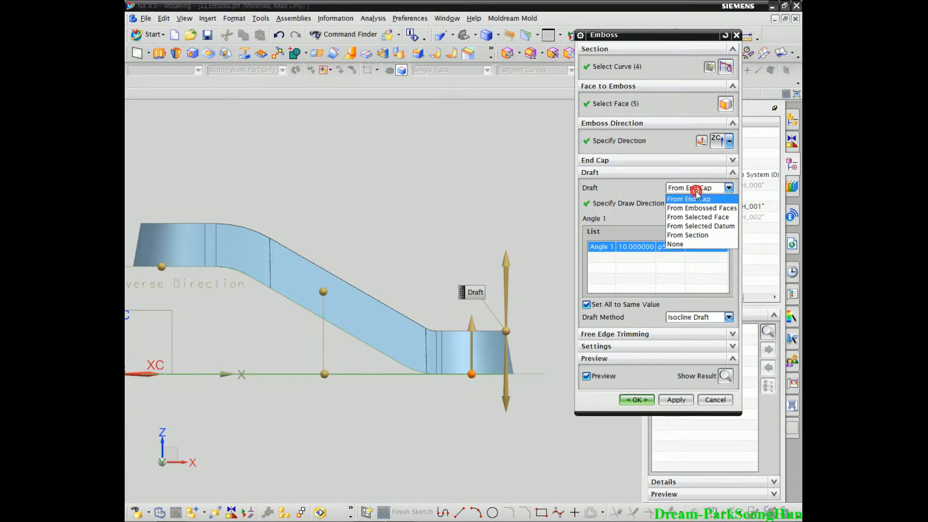
left_click(679, 211)
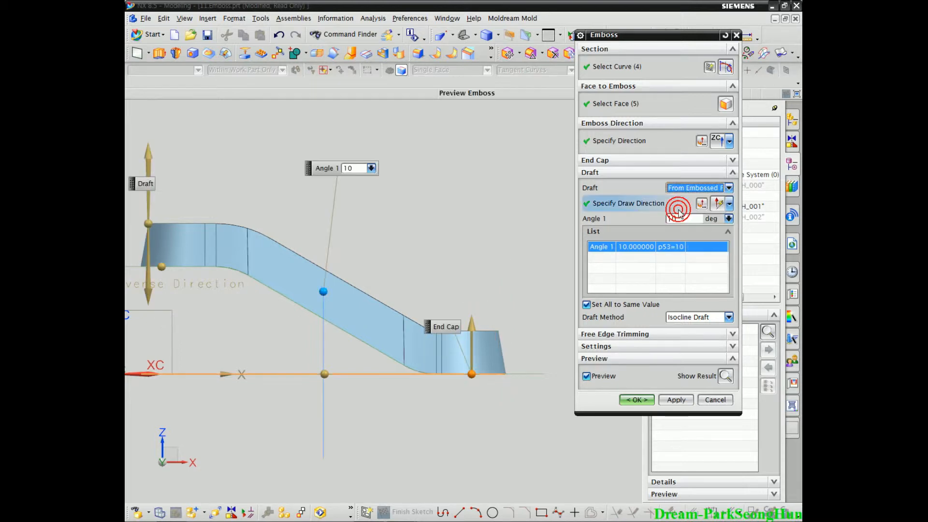
scroll(389, 408, "down", 3)
middle_click_drag(391, 407, 386, 376)
scroll(386, 376, "up", 1)
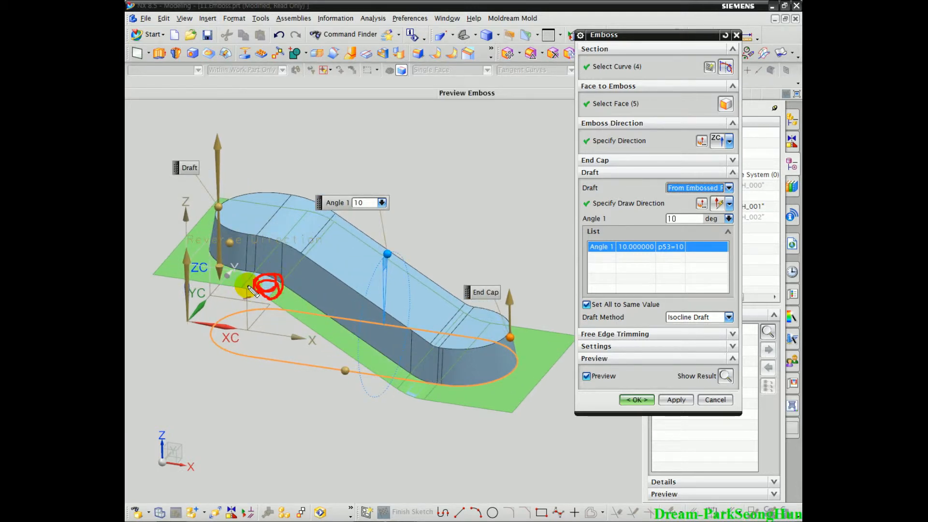
mouse_move(294, 285)
left_mouse_down()
mouse_move(370, 360)
mouse_move(483, 382)
mouse_move(448, 377)
mouse_move(293, 291)
mouse_move(490, 400)
left_mouse_up()
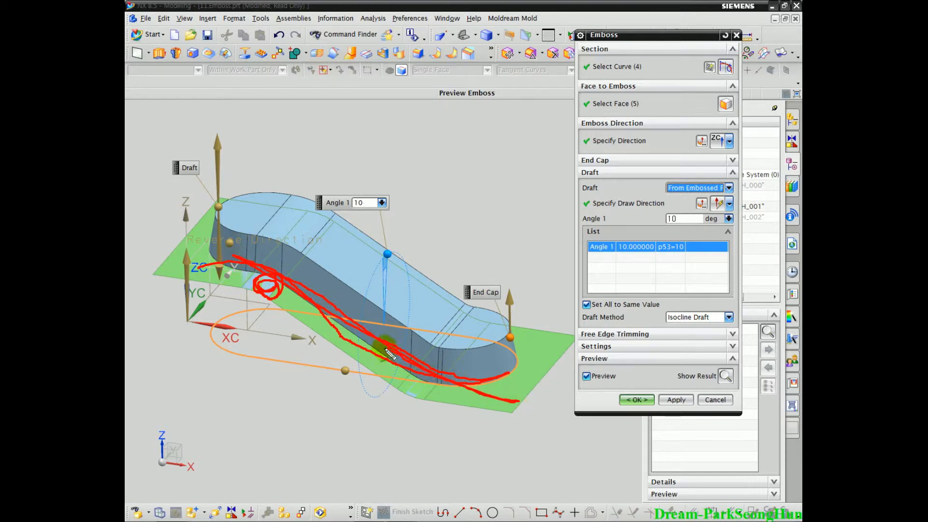
left_click_drag(267, 287, 524, 399)
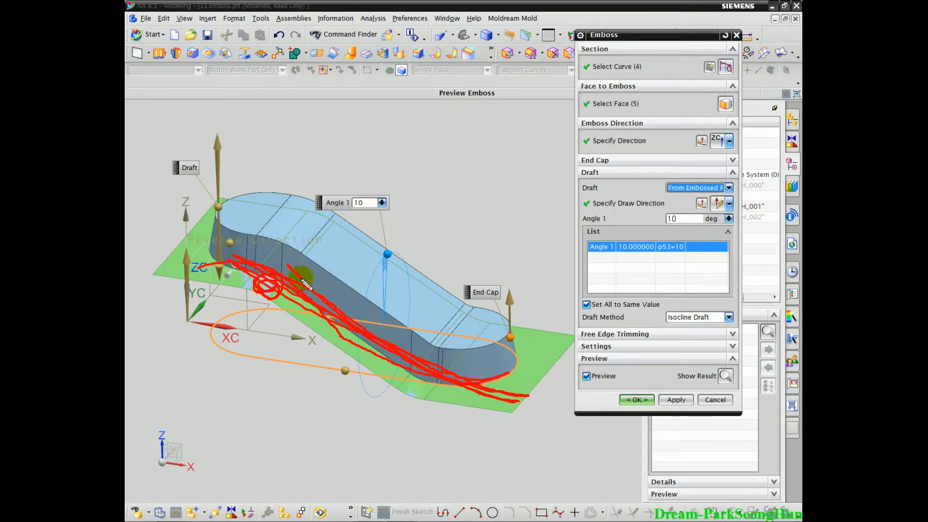
key("Escape")
Change the draft type to From Selected Face and pick only the lower flat sheet face using the Single Face rule.
left_click(710, 189)
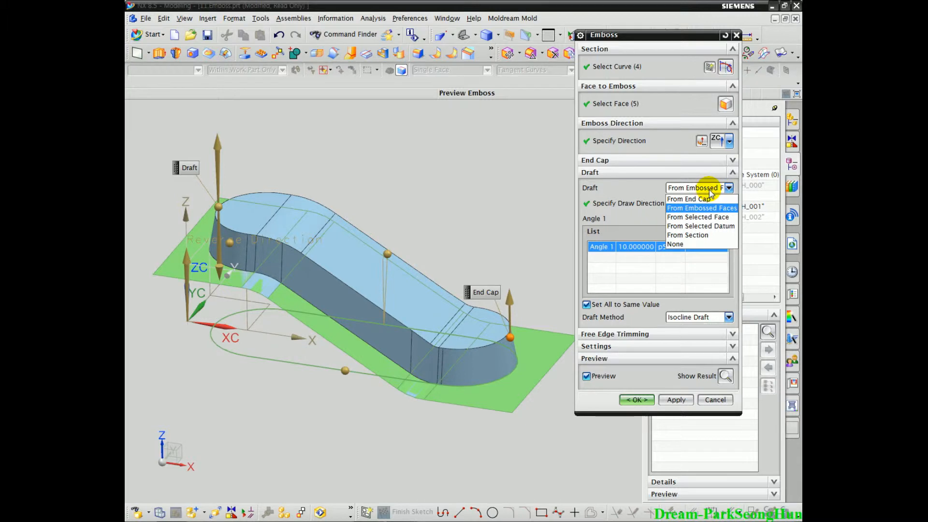
left_click(711, 218)
middle_click_drag(356, 414, 377, 318)
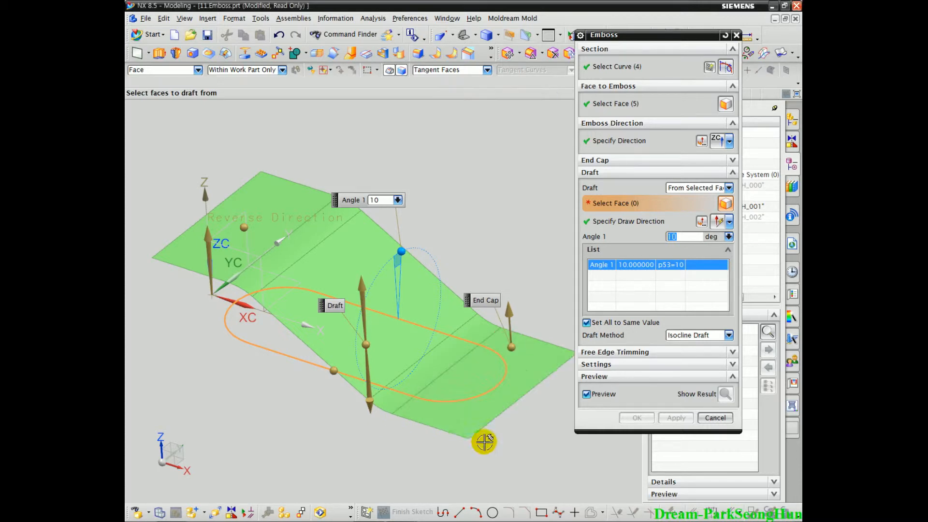
left_click(532, 352)
right_click(533, 353)
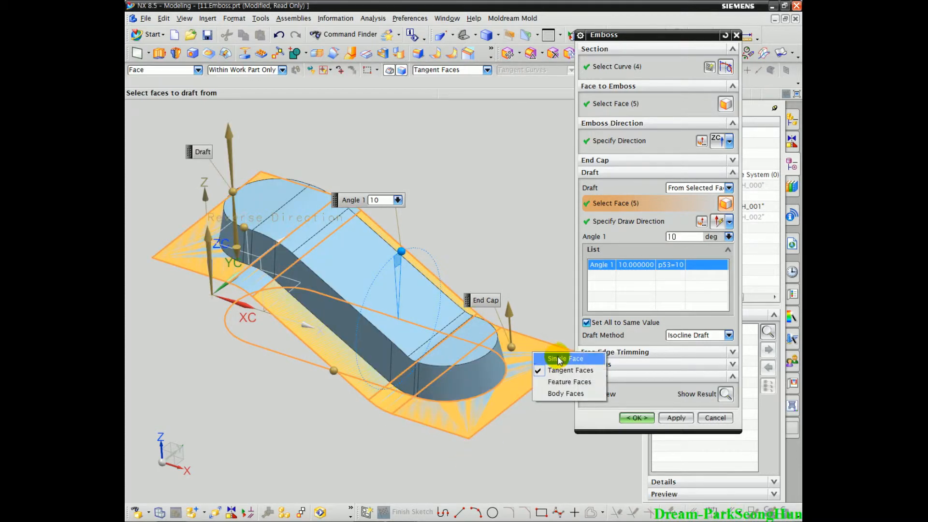
left_click(556, 357)
mouse_move(484, 428)
middle_mouse_down()
mouse_move(456, 426)
mouse_move(495, 432)
middle_mouse_up()
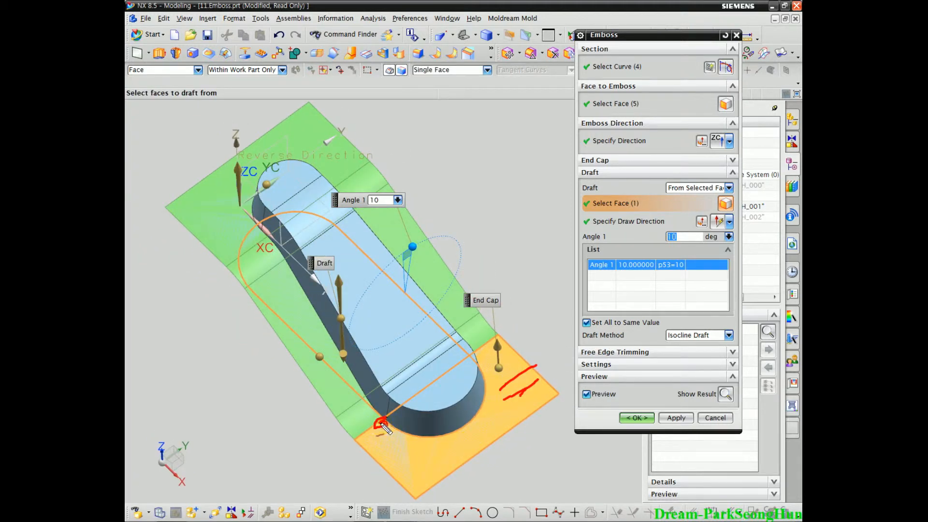
Change the draft type to From Selected Datum and choose the XY plane of the datum coordinate system as reference.
left_click_drag(384, 407, 393, 222)
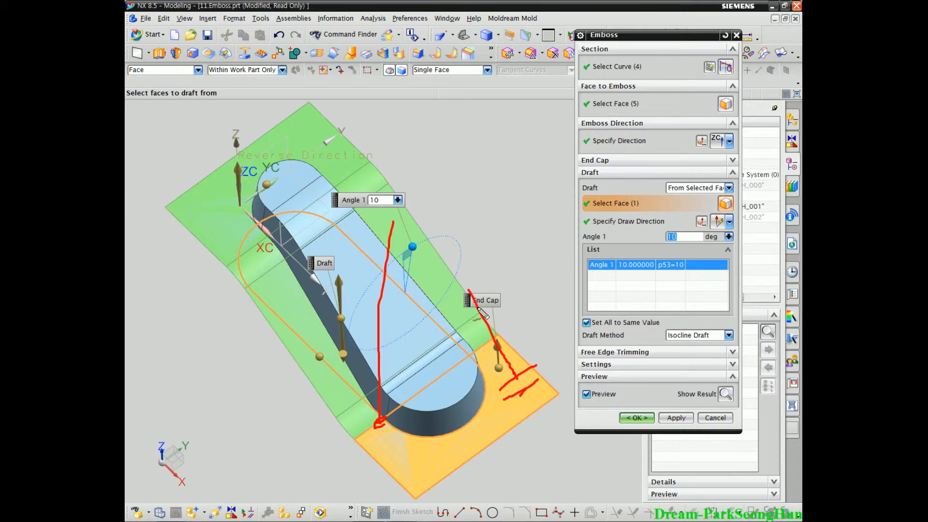
mouse_move(244, 180)
middle_mouse_down()
mouse_move(208, 198)
mouse_move(264, 232)
mouse_move(289, 233)
middle_mouse_up()
key("F8")
left_click(697, 188)
left_click(694, 226)
middle_click_drag(466, 276, 505, 264)
middle_click_drag(286, 383, 232, 404)
scroll(228, 336, "up", 2)
middle_click_drag(228, 336, 290, 348)
left_click(296, 260)
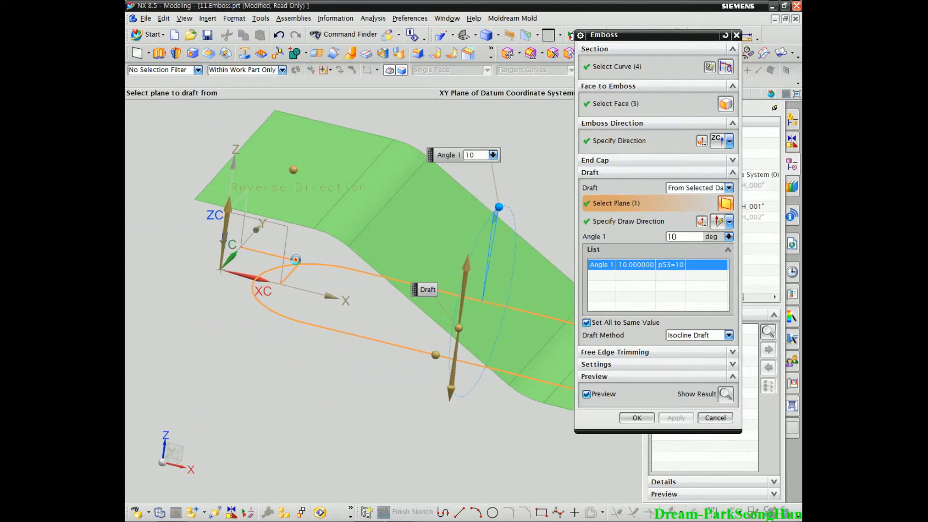
mouse_move(332, 414)
middle_mouse_down()
mouse_move(306, 337)
mouse_move(369, 338)
middle_mouse_up()
Activate the draft's draw direction and examine the drafted walls relative to the XY datum plane from a low angle.
left_click(620, 223)
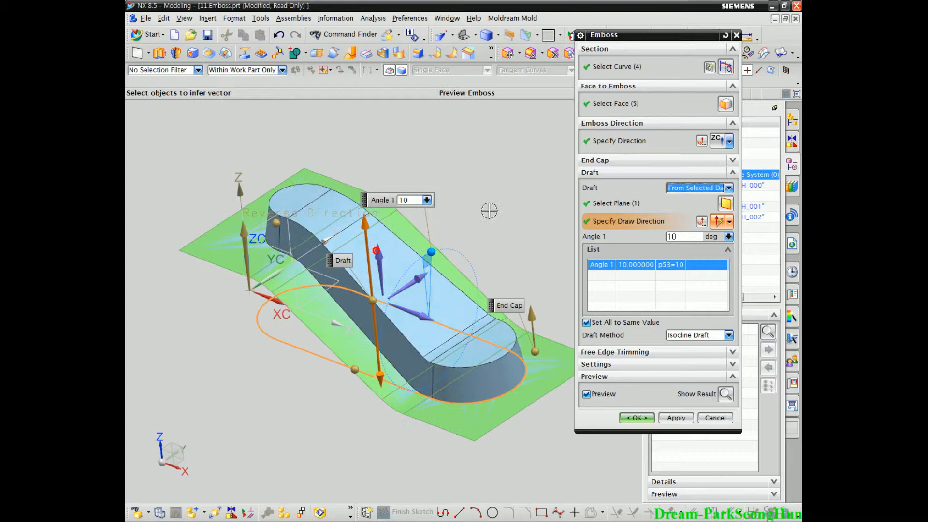
middle_click_drag(504, 244, 530, 249)
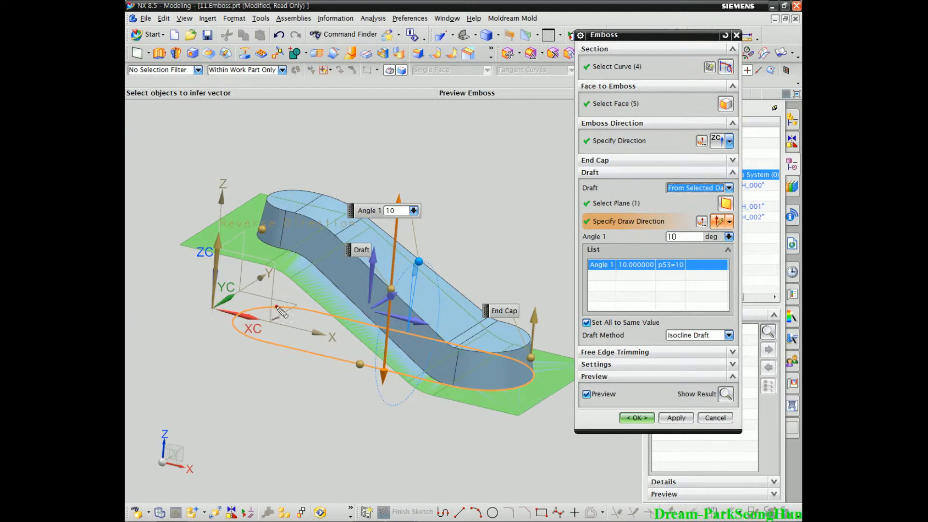
left_click_drag(284, 301, 289, 302)
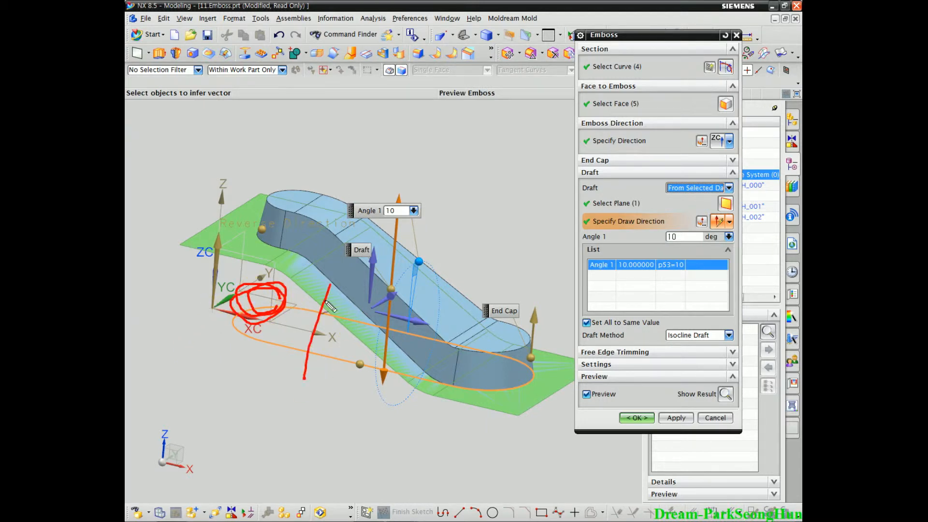
key("Escape")
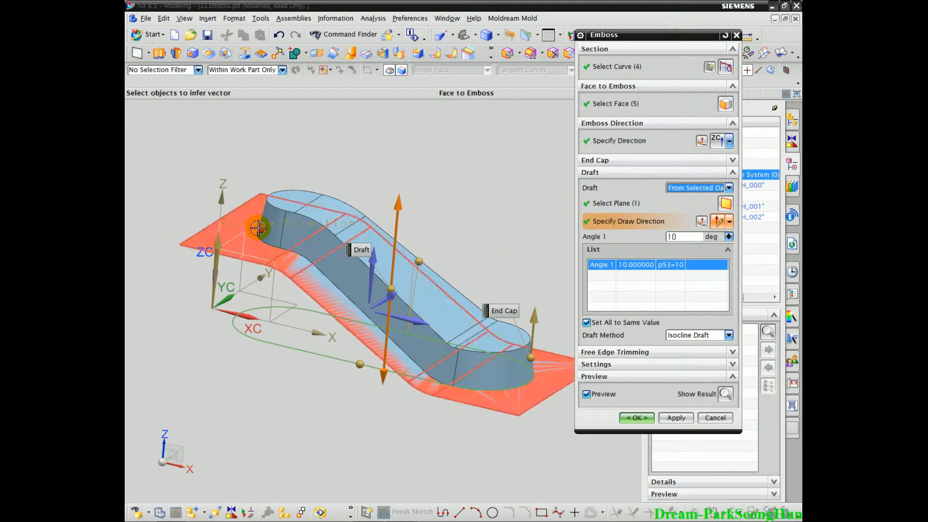
Change the draft type to From Section and examine the tapered walls against the section curve from both sides.
left_click(698, 188)
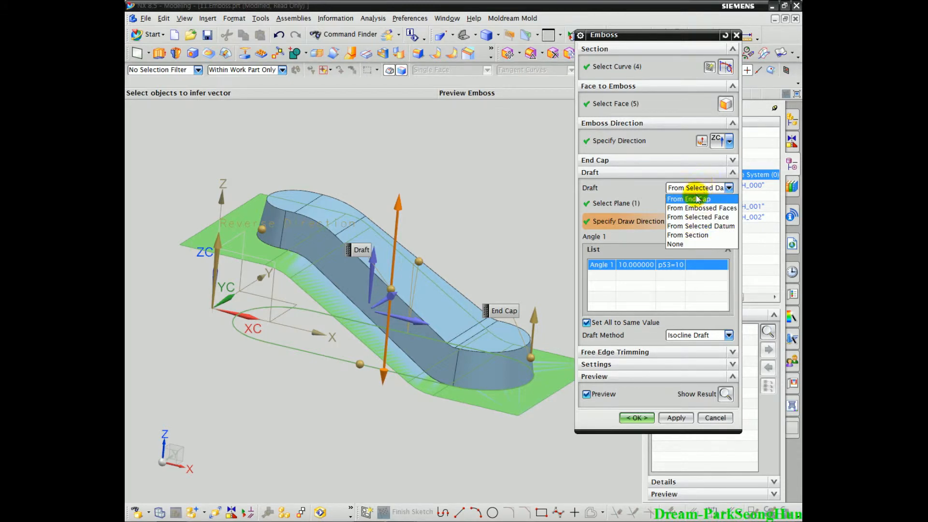
left_click(680, 235)
middle_click_drag(347, 418, 348, 348)
left_click_drag(345, 339, 377, 217)
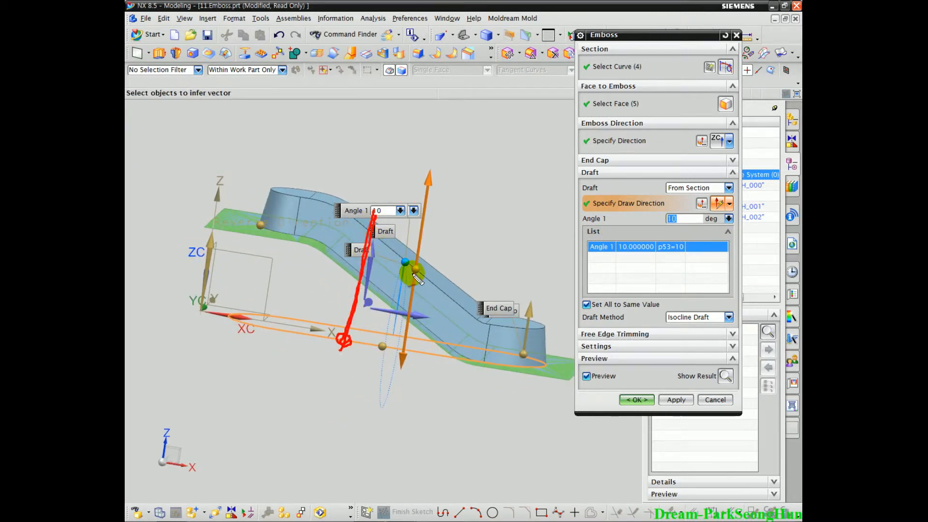
middle_click_drag(386, 320, 392, 329)
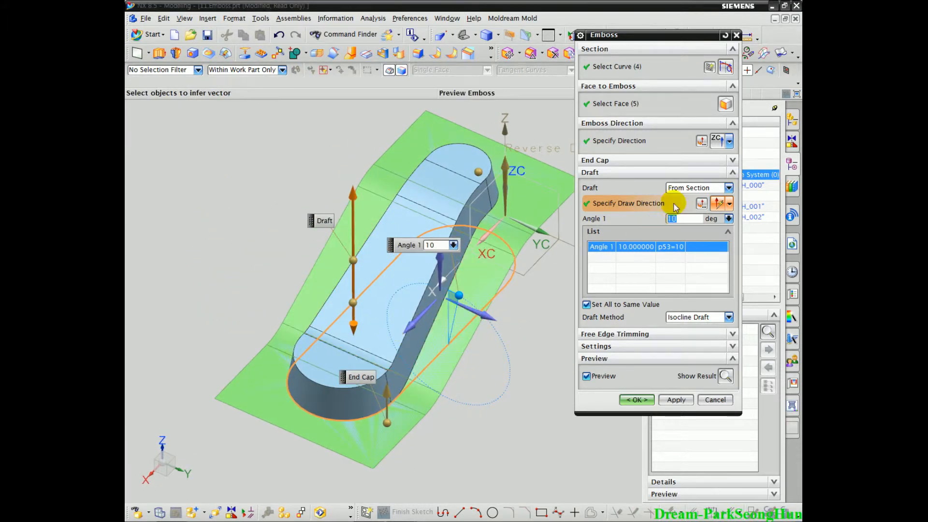
Change the draft type to From Embossed Faces and review the draft methods, keeping Isocline Draft.
left_click(686, 187)
left_click(676, 245)
middle_click_drag(448, 322, 582, 327)
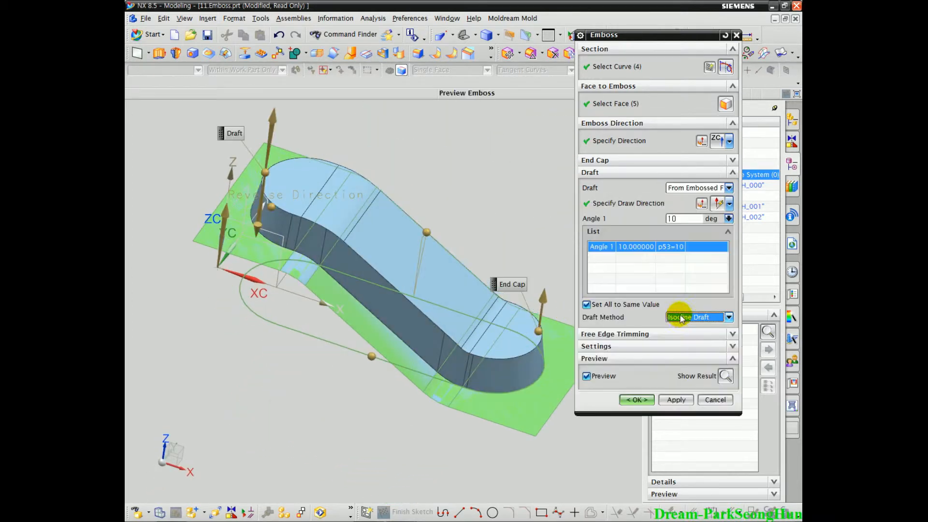
left_click(681, 318)
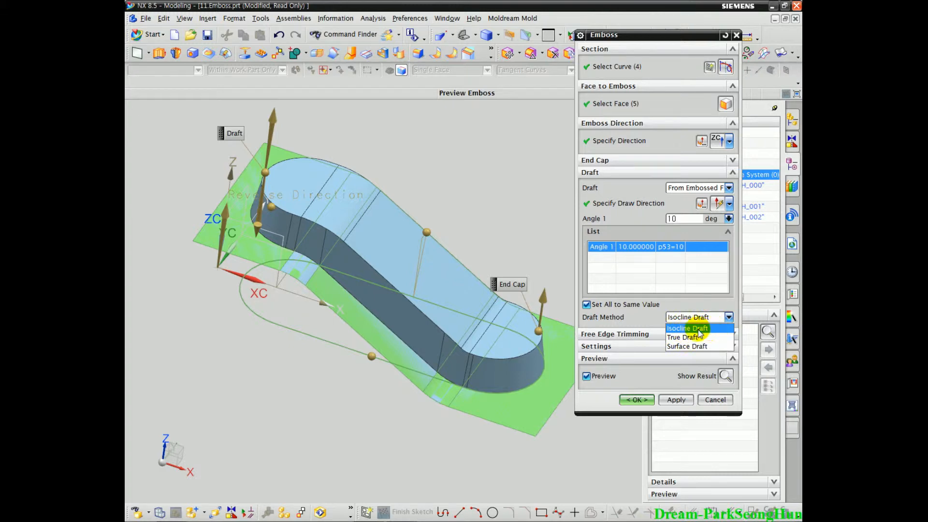
left_click(645, 323)
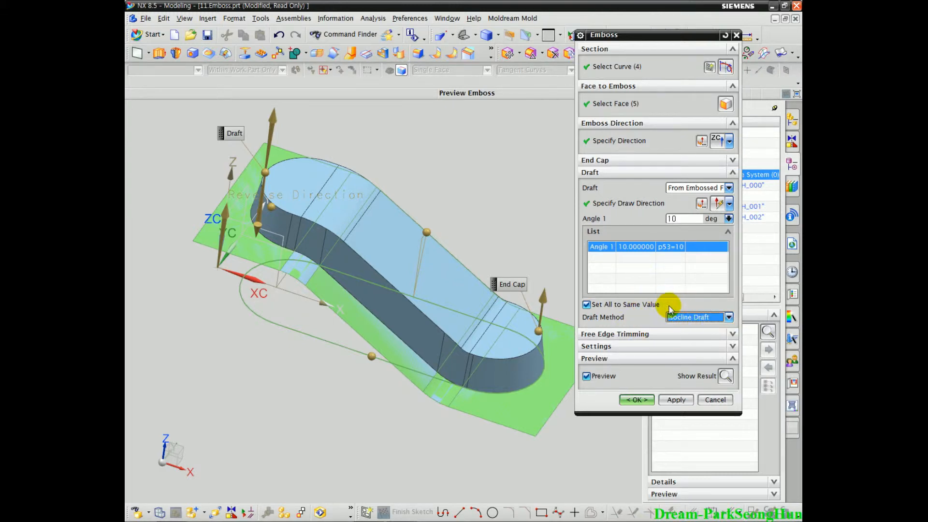
Set the draft type to None, apply the emboss, and examine the straight walls and end cap up close.
left_click(690, 192)
left_click(667, 242)
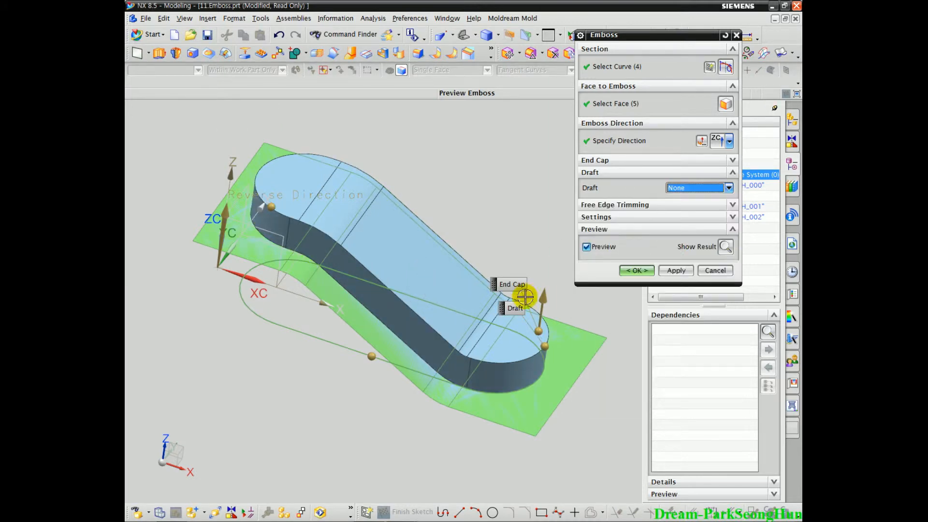
left_click(677, 270)
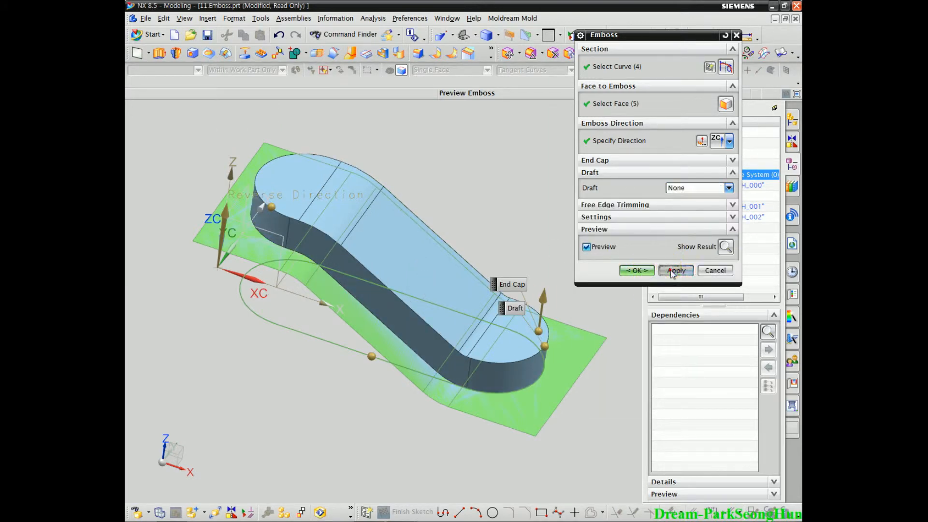
middle_click_drag(382, 273, 357, 253)
scroll(359, 291, "down", 3)
mouse_move(360, 291)
middle_mouse_down()
mouse_move(338, 304)
mouse_move(367, 304)
mouse_move(367, 283)
middle_mouse_up()
scroll(367, 283, "up", 3)
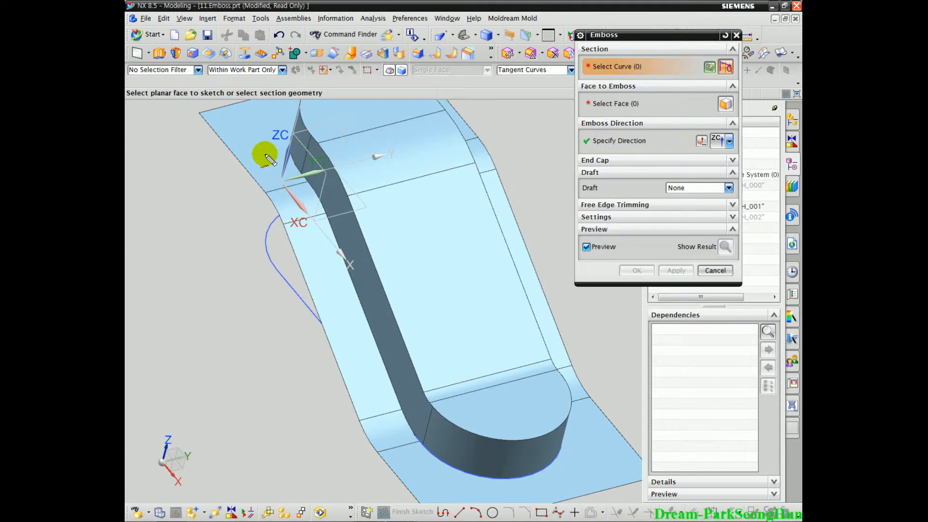
left_click_drag(280, 159, 324, 104)
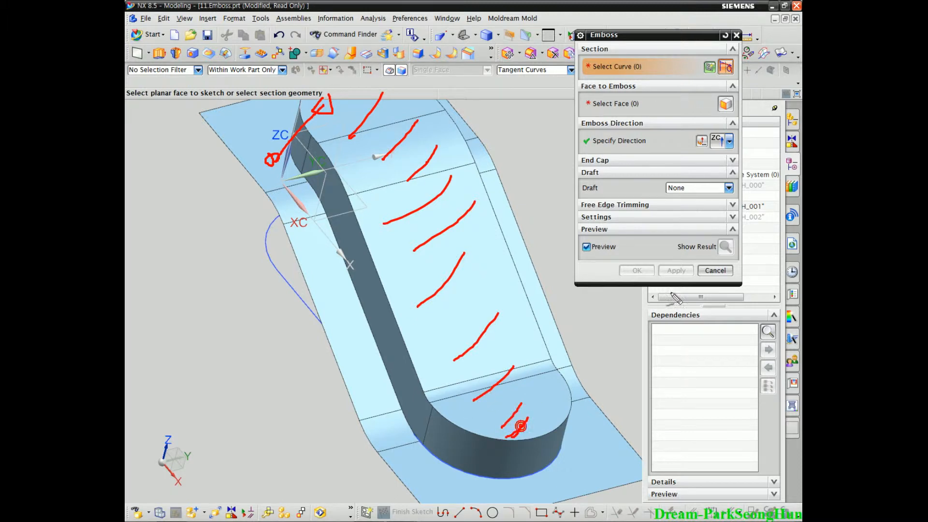
Leave the Emboss command and delete the applied emboss feature from the model history.
left_click(715, 270)
mouse_move(406, 329)
middle_mouse_down()
mouse_move(490, 284)
mouse_move(472, 299)
mouse_move(389, 314)
middle_mouse_up()
middle_click_drag(404, 261, 553, 180)
left_click(710, 232)
right_click(710, 233)
left_click(789, 219)
mouse_move(417, 163)
middle_mouse_down()
mouse_move(522, 197)
mouse_move(483, 147)
middle_mouse_up()
Start a new emboss with the slot sketch as section and the stepped sheet's tangent faces as faces to emboss.
left_click(208, 18)
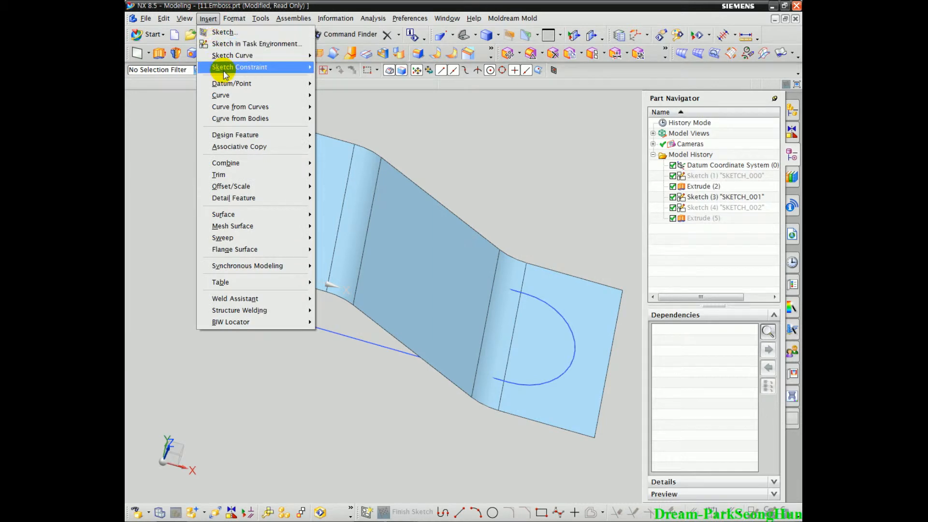
left_click(245, 136)
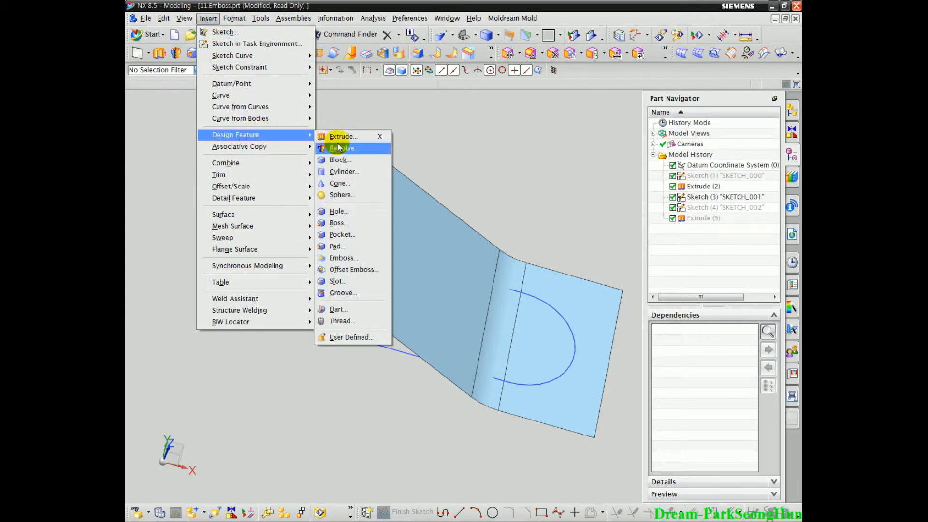
left_click(343, 258)
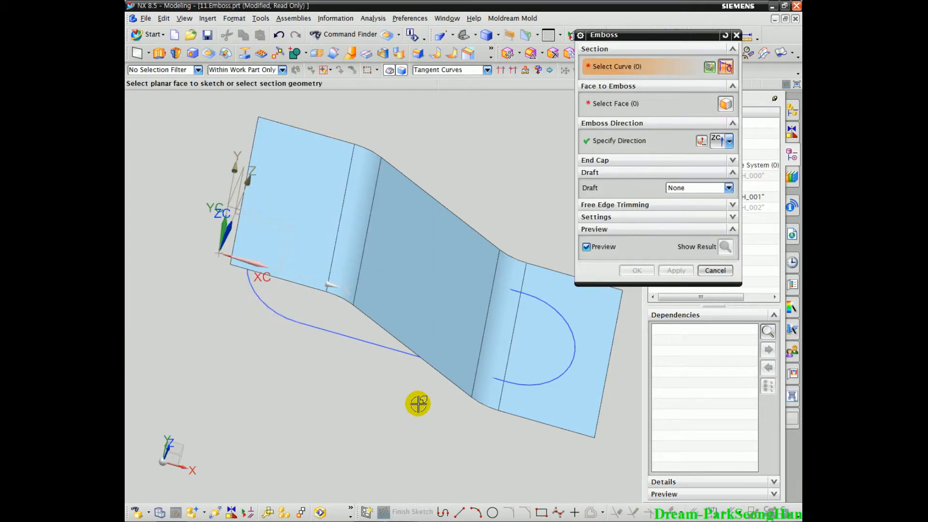
key("Home")
left_click(315, 330)
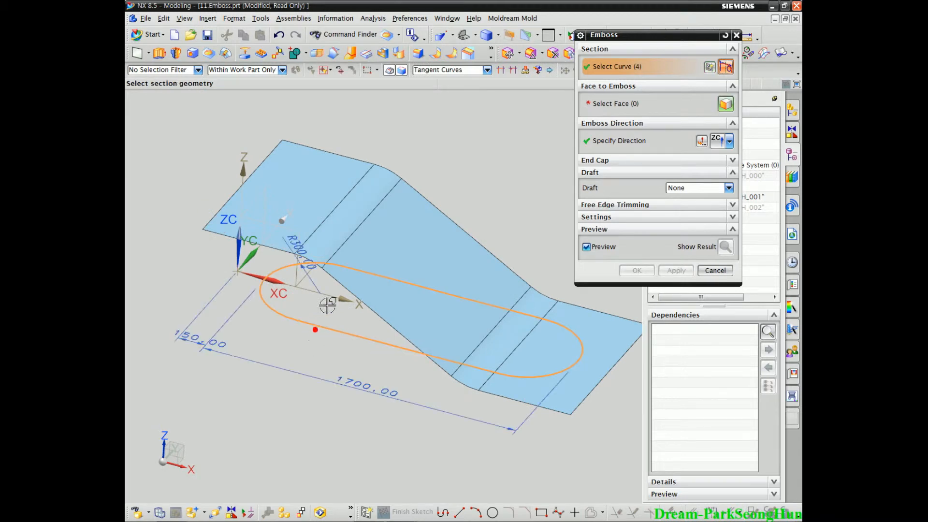
left_click(612, 103)
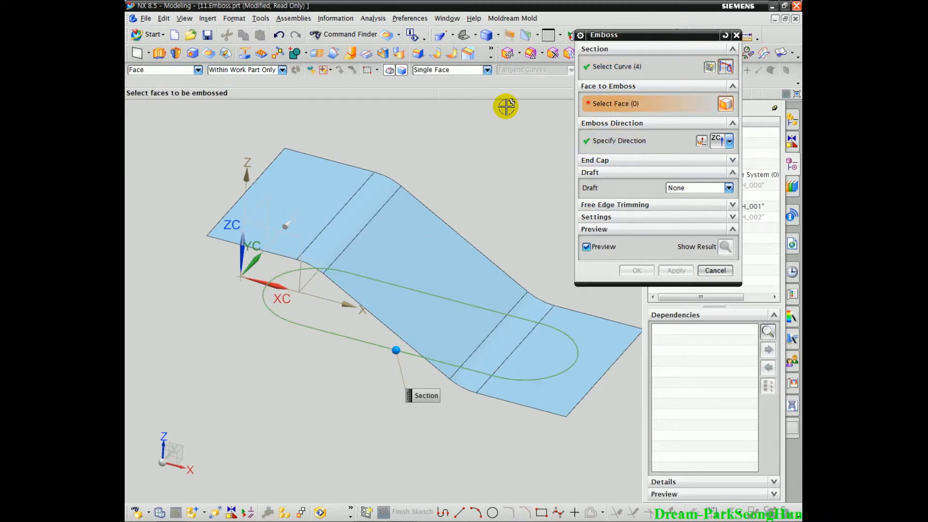
left_click(470, 76)
left_click(429, 89)
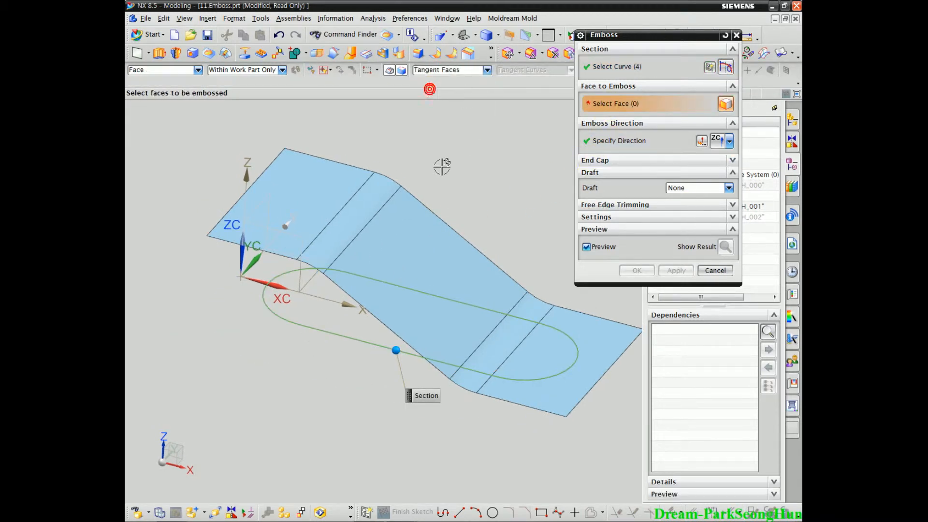
left_click(319, 177)
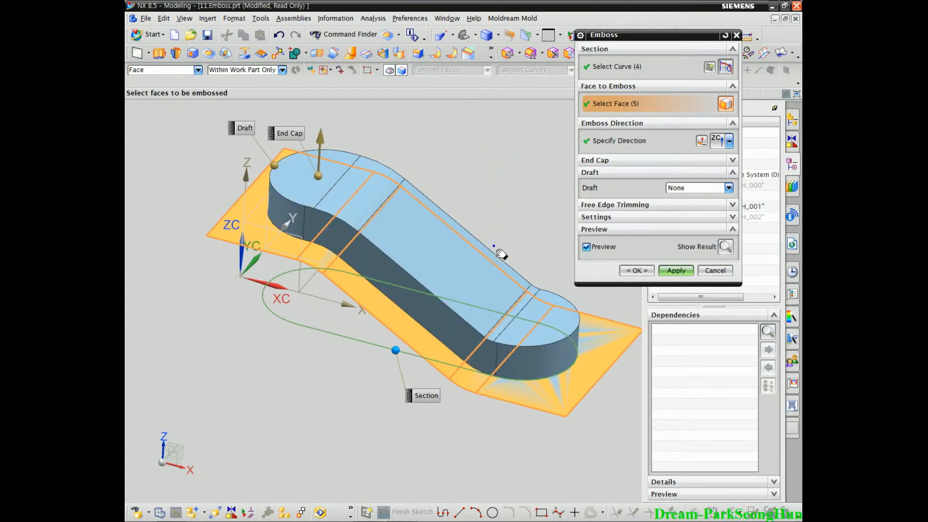
Set the end cap geometry to Datum Plane, pick the coordinate system's XY plane, and examine the emboss from below and the side.
left_click(596, 160)
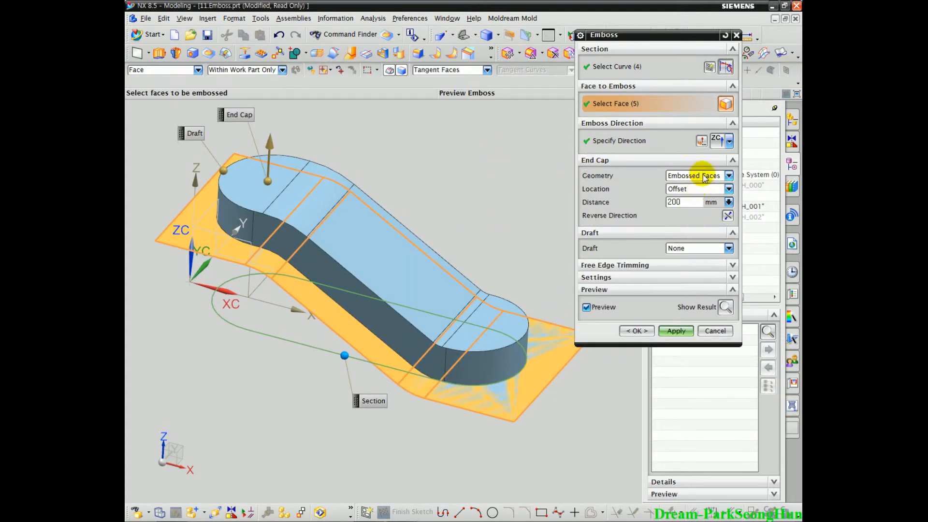
left_click(703, 176)
left_click(701, 205)
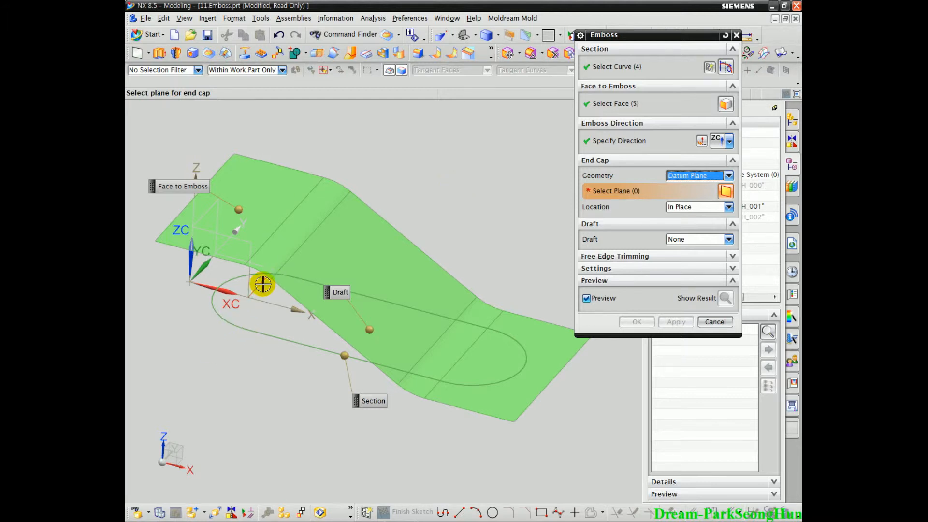
mouse_move(314, 185)
middle_mouse_down()
mouse_move(429, 246)
mouse_move(493, 209)
mouse_move(530, 164)
mouse_move(464, 185)
mouse_move(518, 153)
mouse_move(545, 120)
mouse_move(643, 63)
middle_mouse_up()
left_click_drag(659, 38, 633, 59)
middle_click_drag(374, 236, 324, 230)
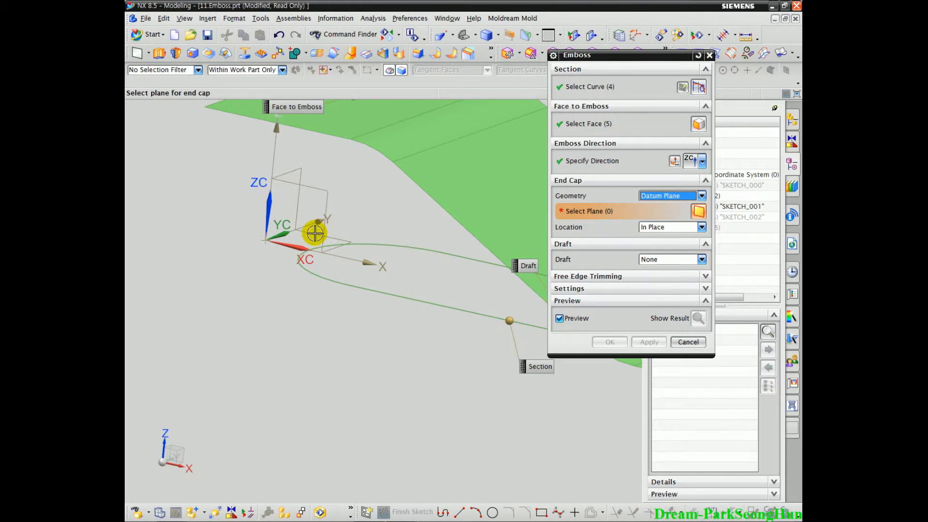
left_click(314, 233)
middle_click_drag(271, 224, 271, 257)
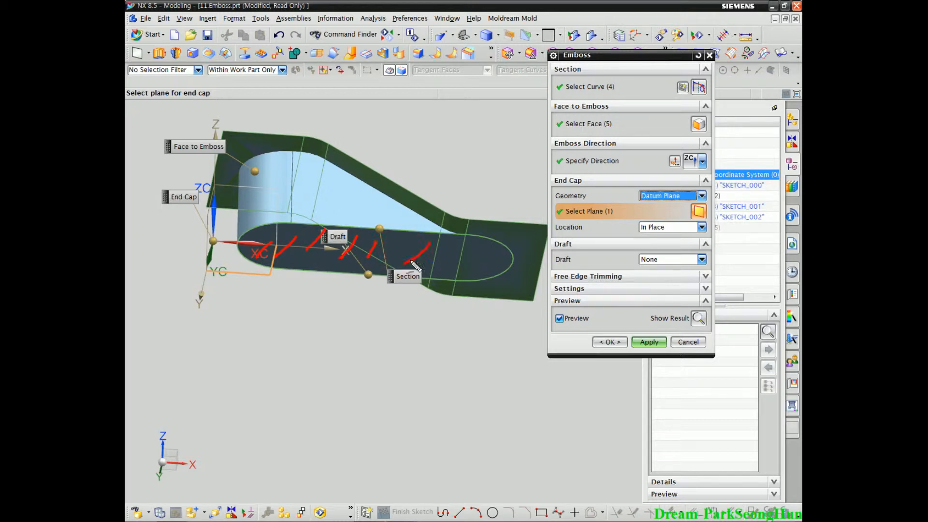
middle_click_drag(298, 338, 414, 256)
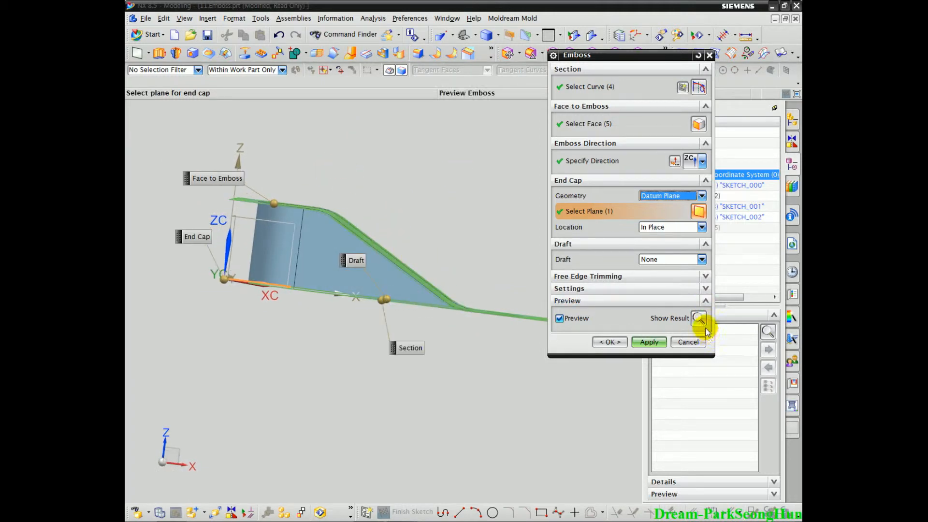
Review the end cap location options, keep In Place, and cancel the emboss.
left_click(699, 228)
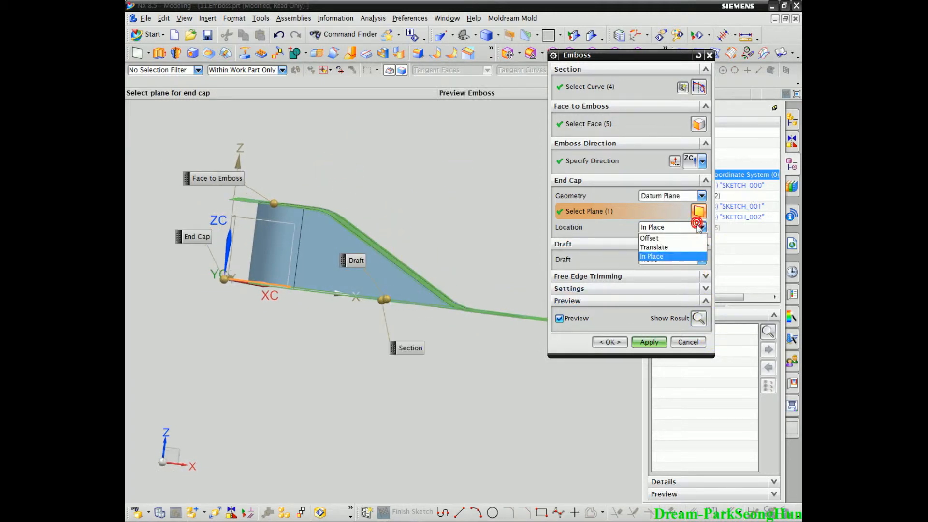
left_click(610, 232)
left_click(688, 342)
Create an XC-YC datum plane referenced to the WCS at a distance of 1000 mm above the sheet body.
middle_click_drag(375, 248, 391, 163)
left_click(140, 53)
middle_click_drag(369, 290, 341, 278)
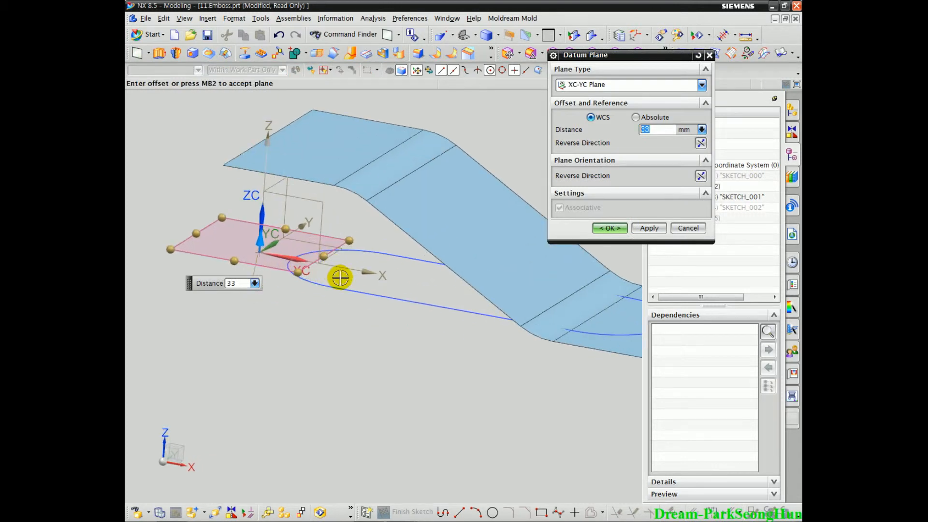
left_click(581, 86)
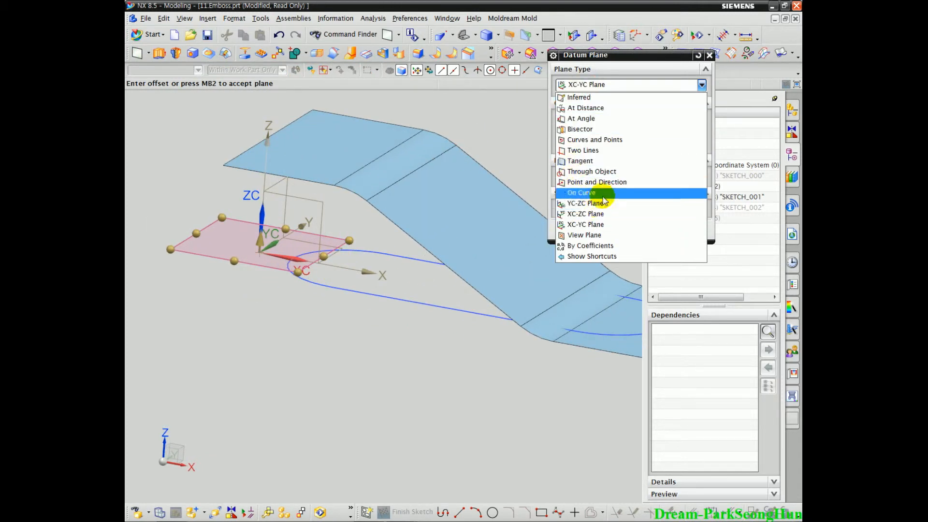
left_click(600, 224)
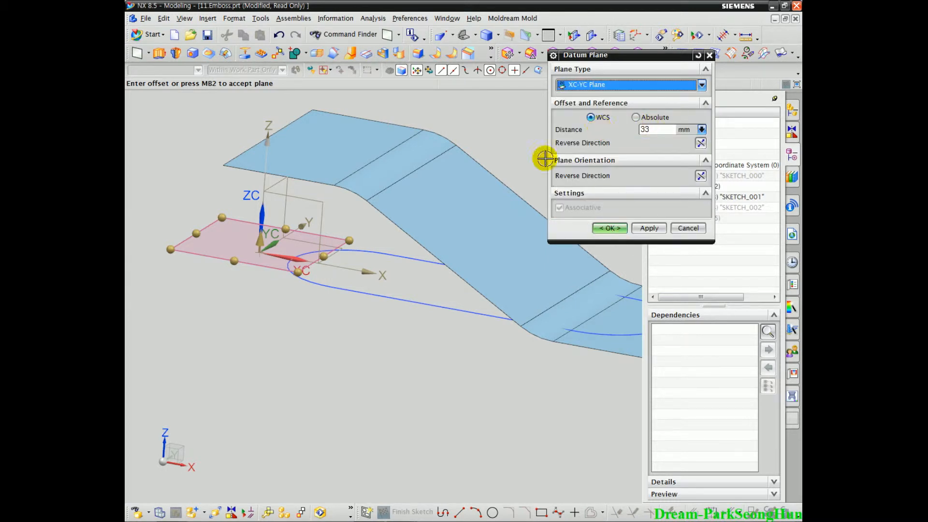
scroll(361, 264, "down", 3)
left_click_drag(298, 254, 319, 110)
key("ctrl+alt+f")
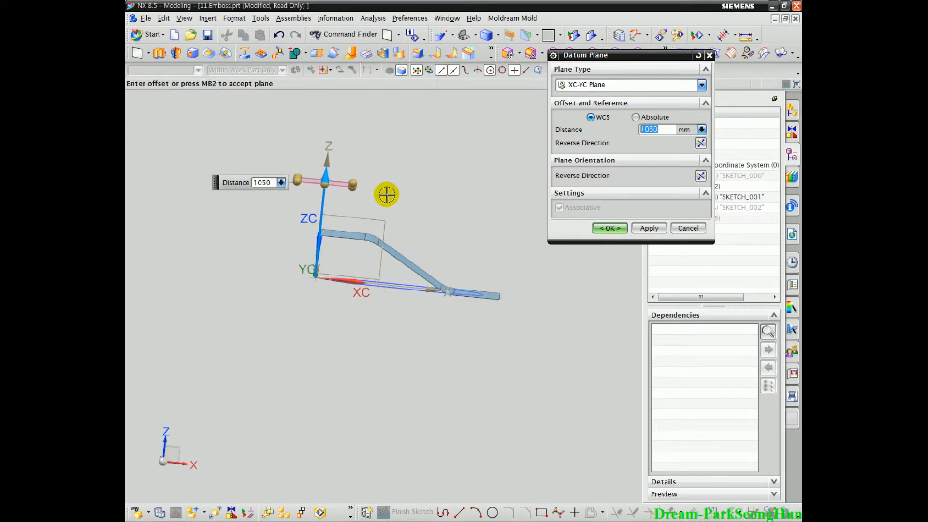
mouse_move(317, 187)
left_mouse_down()
mouse_move(319, 205)
mouse_move(321, 175)
mouse_move(324, 194)
left_mouse_up()
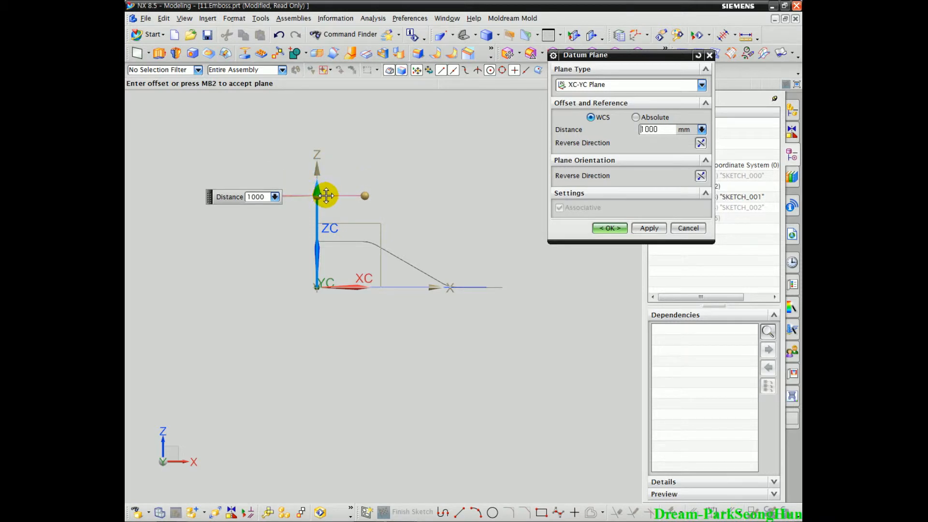
left_click(604, 229)
middle_click_drag(440, 256, 399, 145)
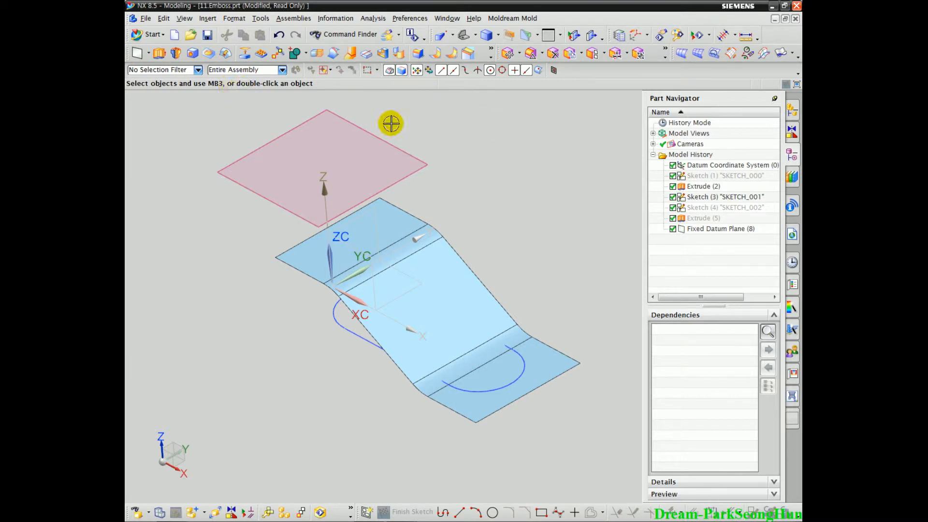
Start a new emboss using the slot sketch as section and the stepped sheet's tangent faces as faces to emboss.
left_click(207, 19)
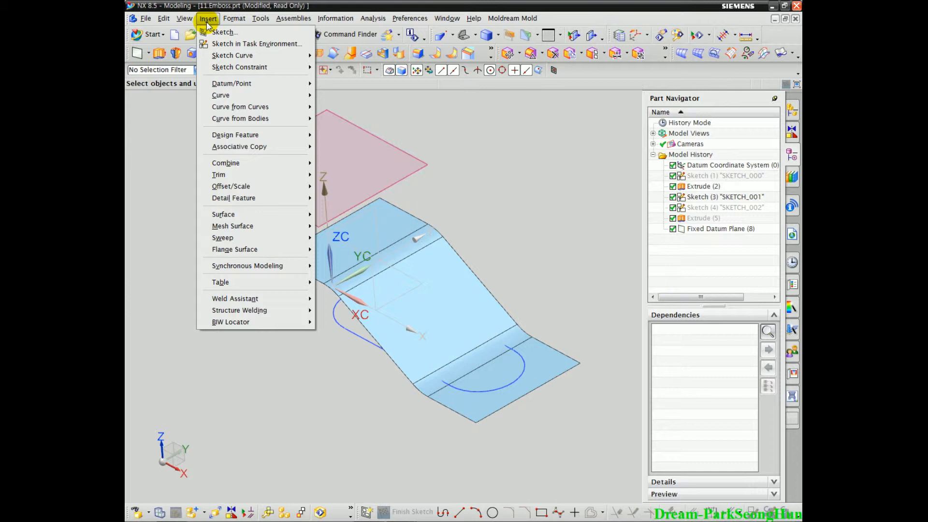
mouse_move(249, 135)
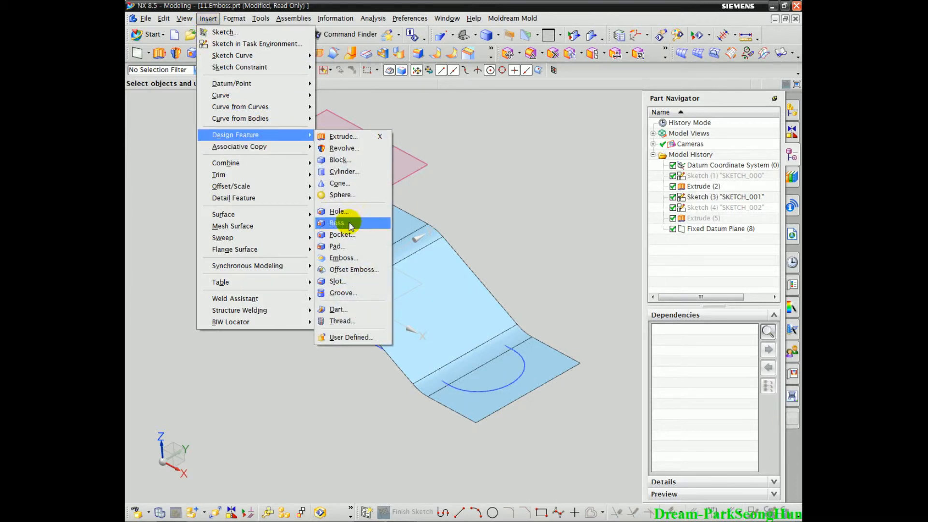
left_click(341, 258)
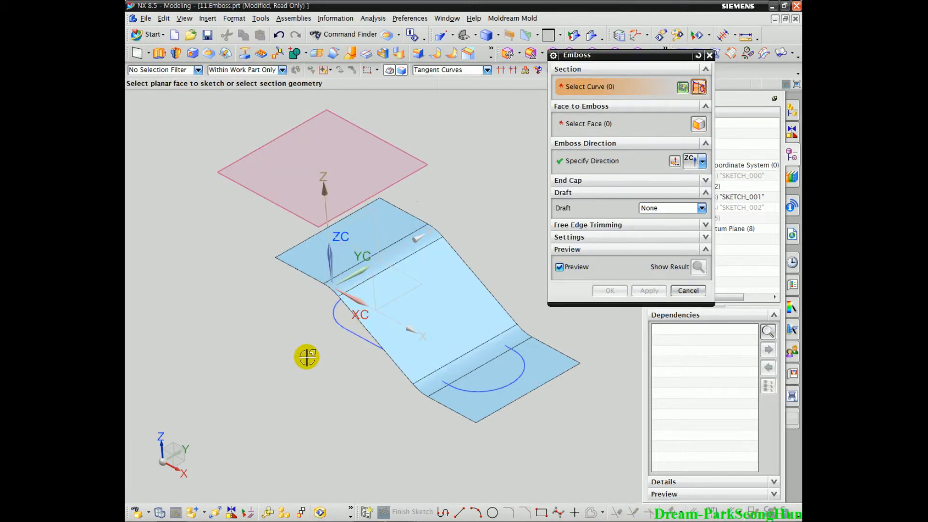
middle_click_drag(291, 372, 311, 372)
left_click(328, 327)
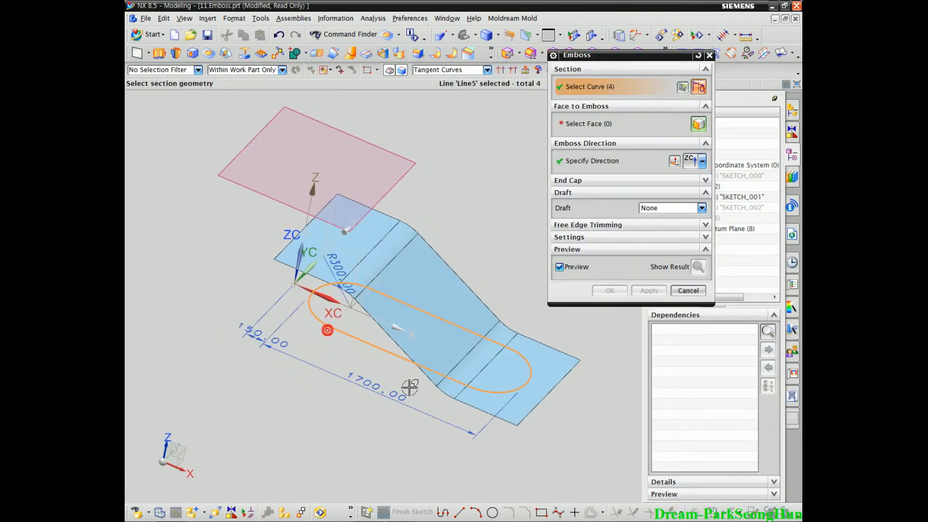
left_click(590, 125)
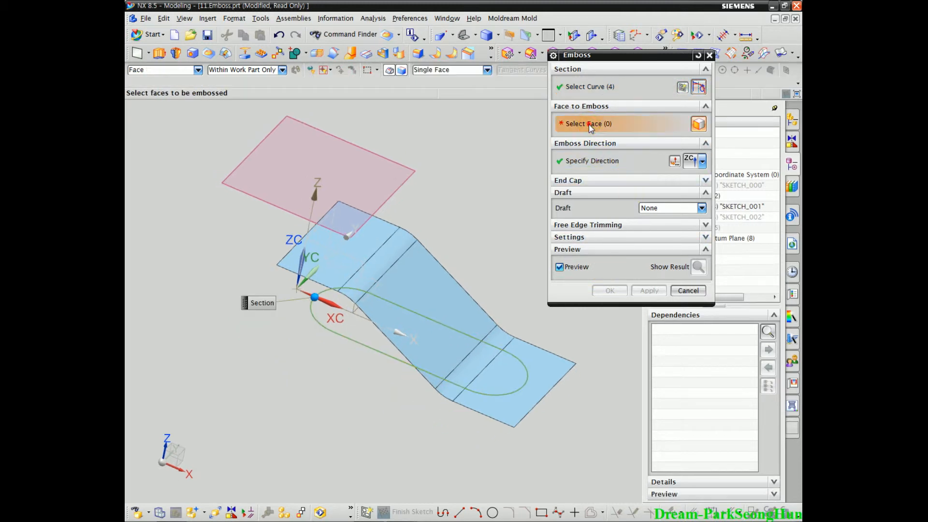
left_click(350, 251)
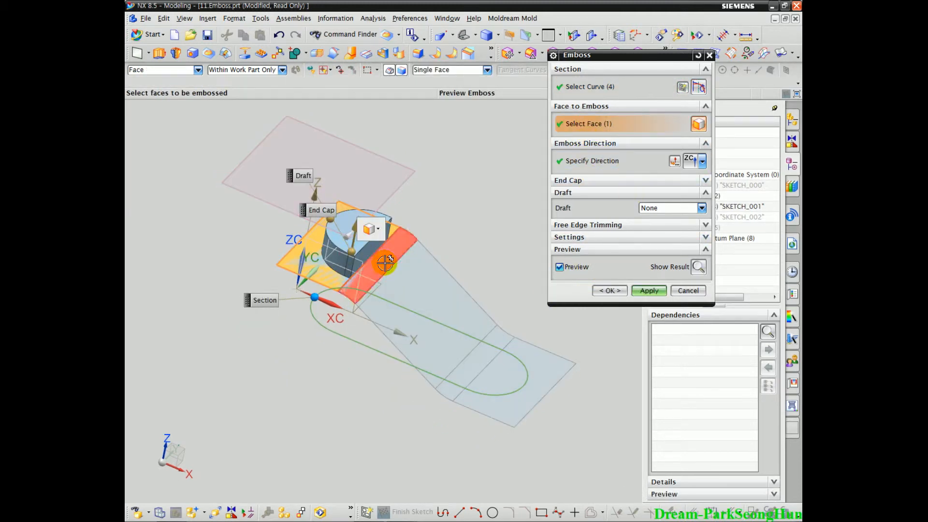
right_click(331, 279)
left_click(364, 295)
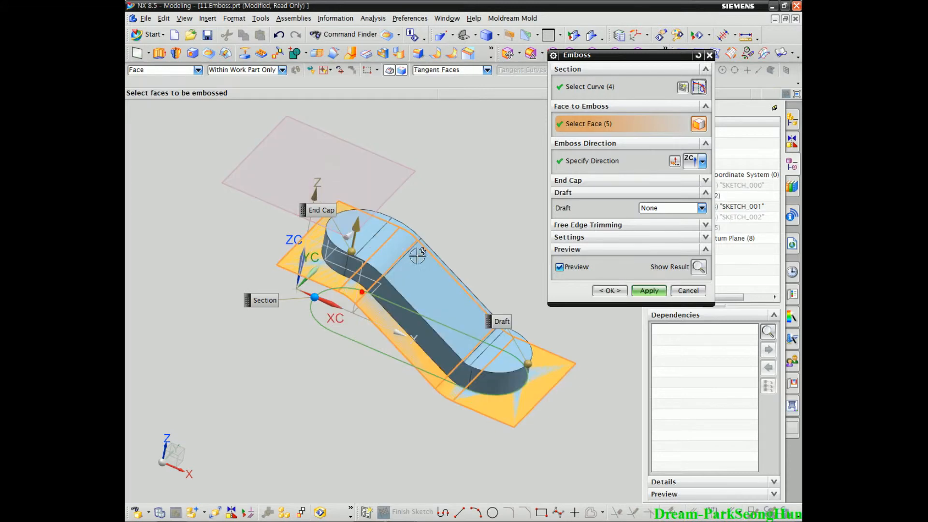
left_click(454, 427)
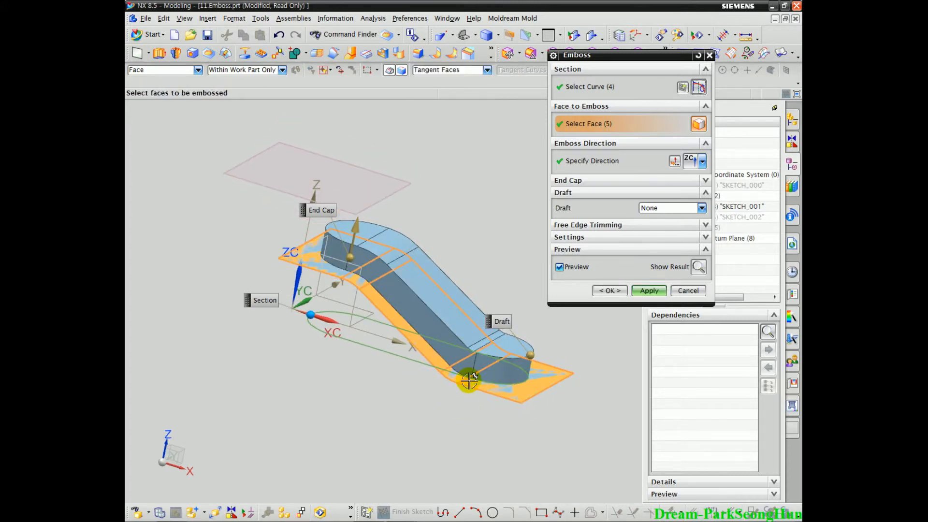
Set the end cap geometry to Datum Plane and pick the fixed datum plane above the stepped sheet.
left_click(603, 164)
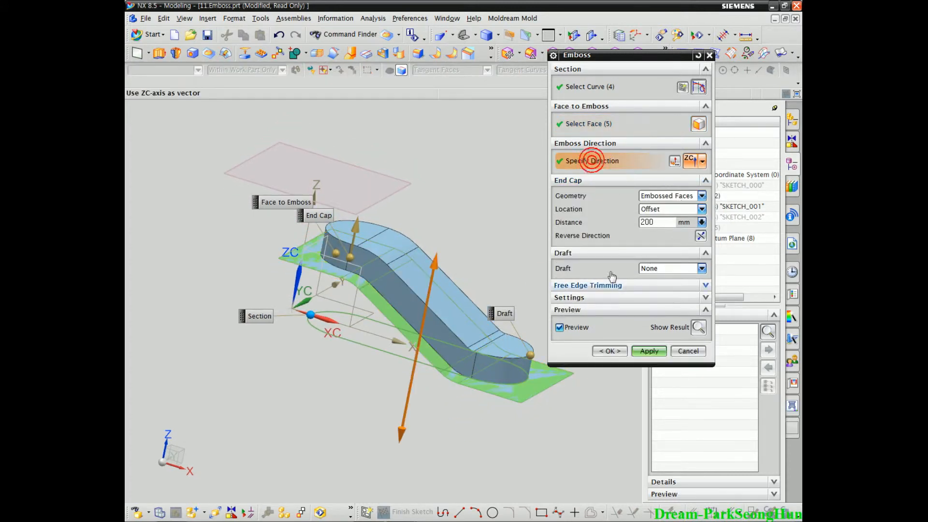
left_click(674, 196)
left_click(667, 225)
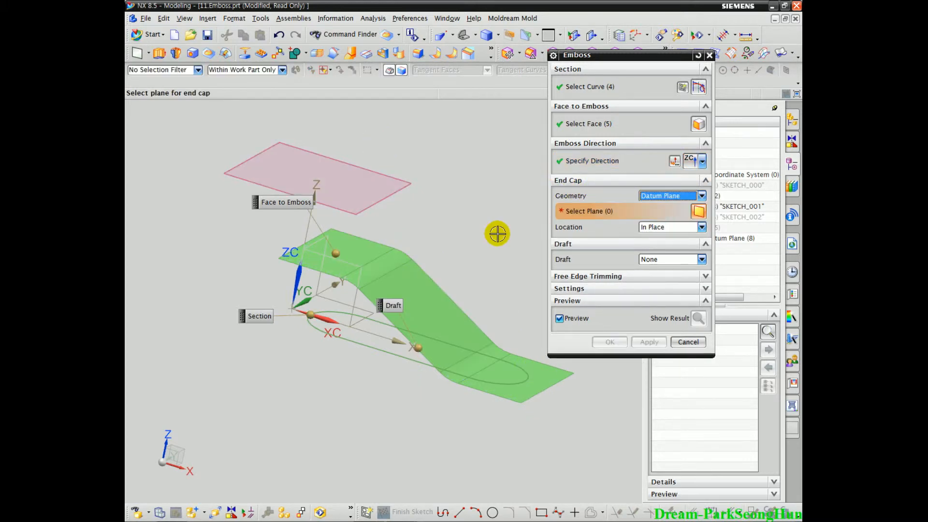
left_click(369, 168)
mouse_move(446, 379)
middle_mouse_down()
mouse_move(424, 373)
mouse_move(455, 349)
mouse_move(437, 368)
middle_mouse_up()
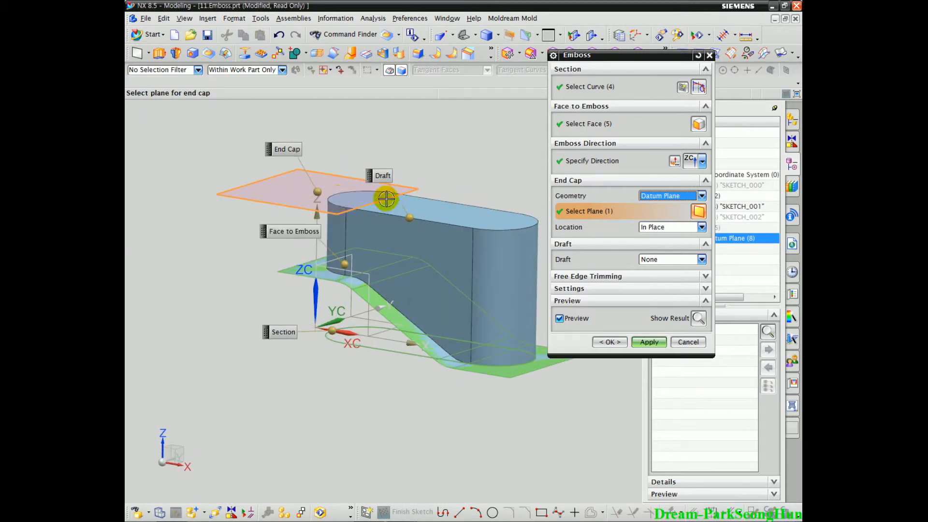
left_click_drag(402, 181, 337, 205)
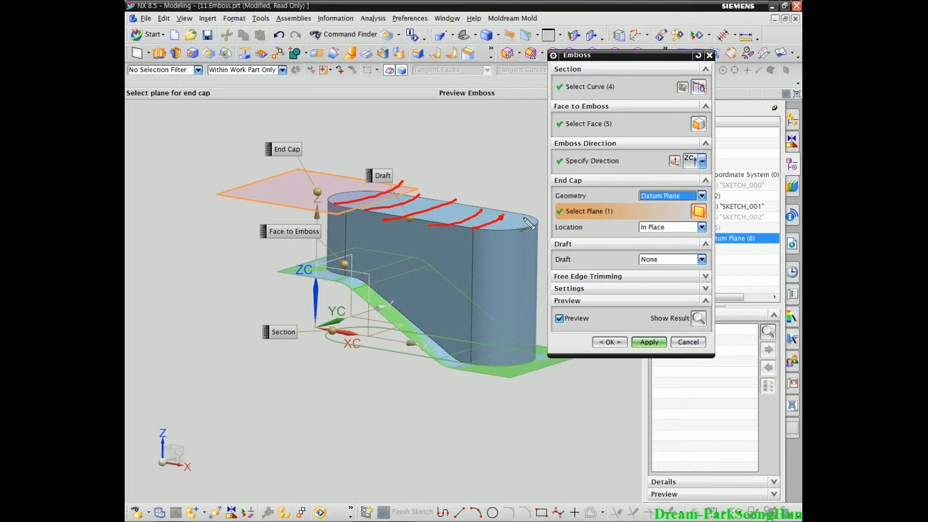
mouse_move(410, 193)
left_mouse_down()
mouse_move(452, 182)
mouse_move(555, 217)
mouse_move(435, 170)
mouse_move(305, 236)
left_mouse_up()
Change the end cap location to Offset and examine the cap against the datum plane in the front view.
left_click(649, 227)
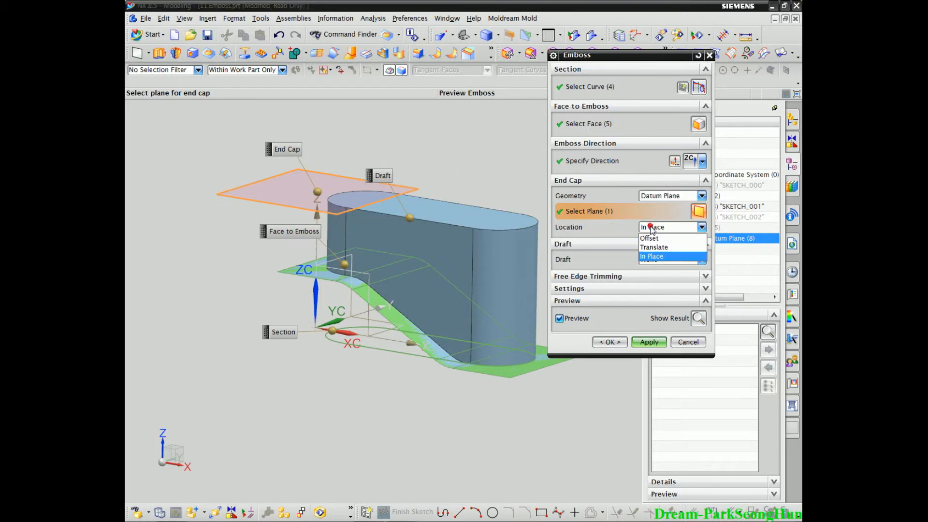
left_click(655, 236)
mouse_move(437, 261)
middle_mouse_down()
mouse_move(464, 248)
mouse_move(443, 278)
mouse_move(435, 271)
middle_mouse_up()
key("F8")
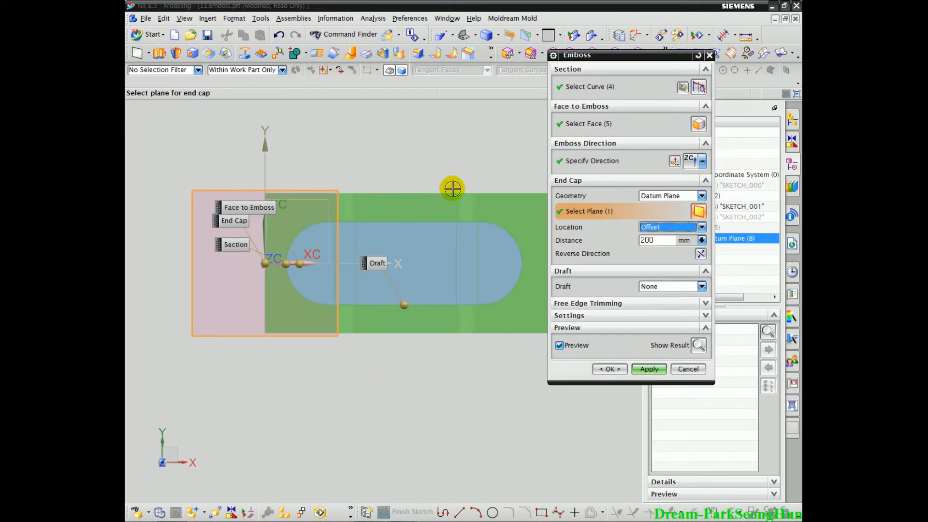
key("ctrl+alt+f")
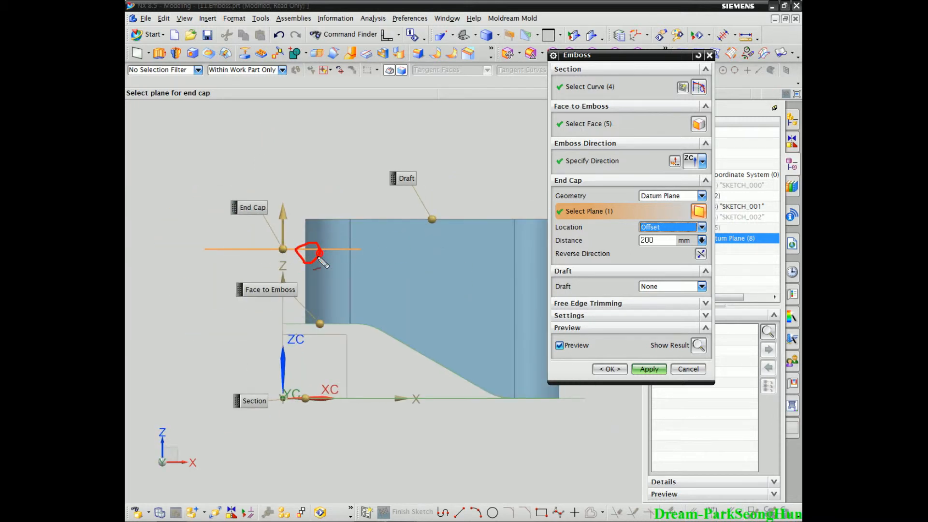
left_click_drag(317, 256, 325, 220)
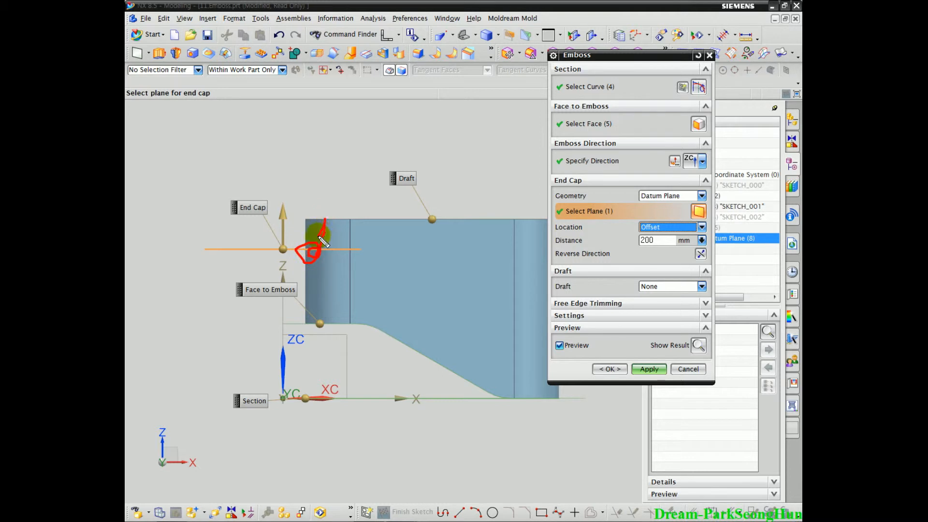
left_click_drag(655, 241, 616, 240)
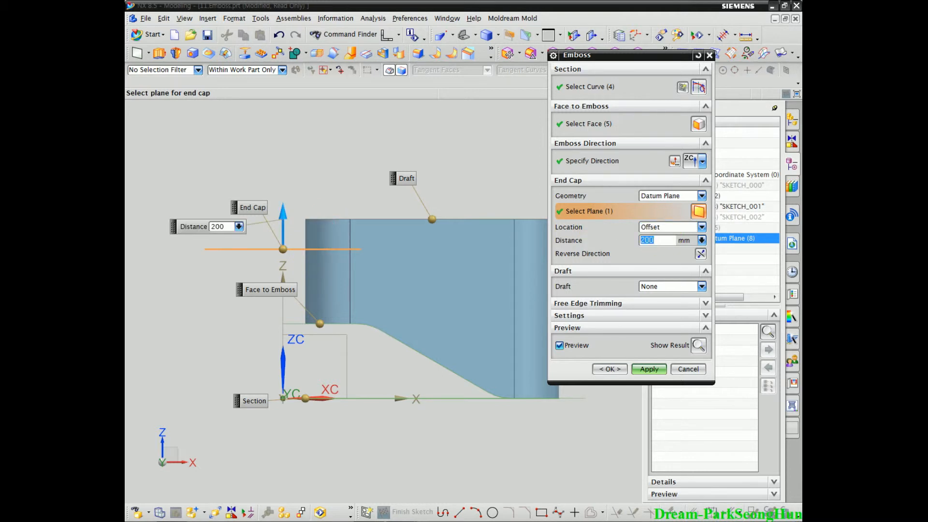
left_click_drag(363, 224, 378, 252)
Try Translate as the end cap location, and return it to In Place.
left_click(670, 226)
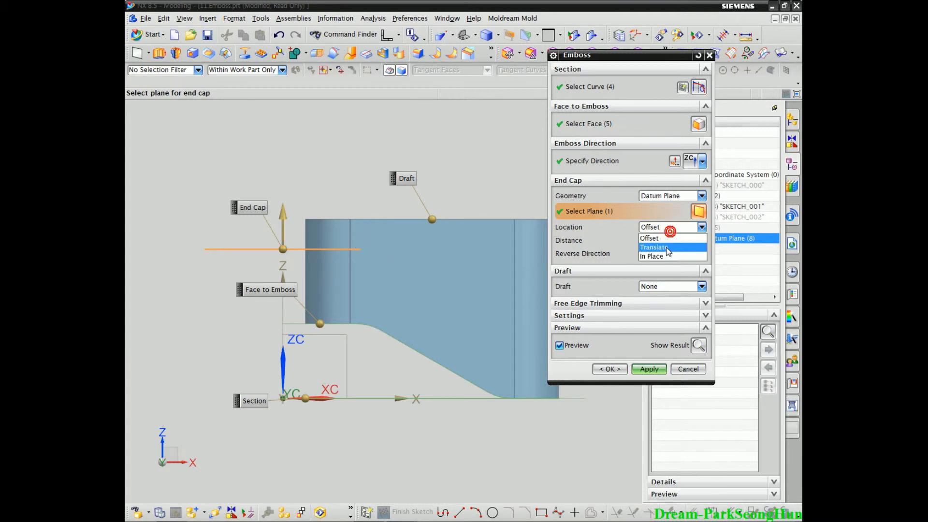
left_click(663, 249)
mouse_move(356, 197)
left_mouse_down()
mouse_move(343, 208)
mouse_move(349, 192)
left_mouse_up()
left_click(661, 227)
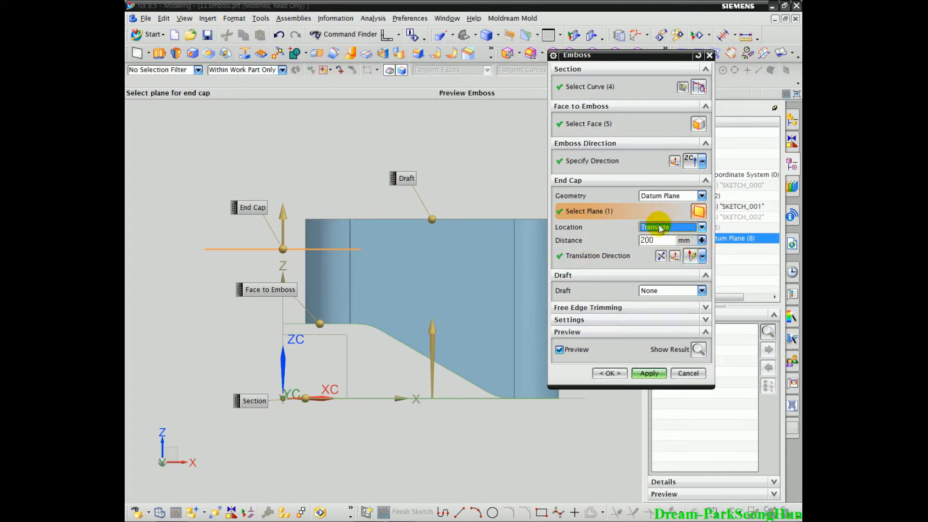
left_click(650, 256)
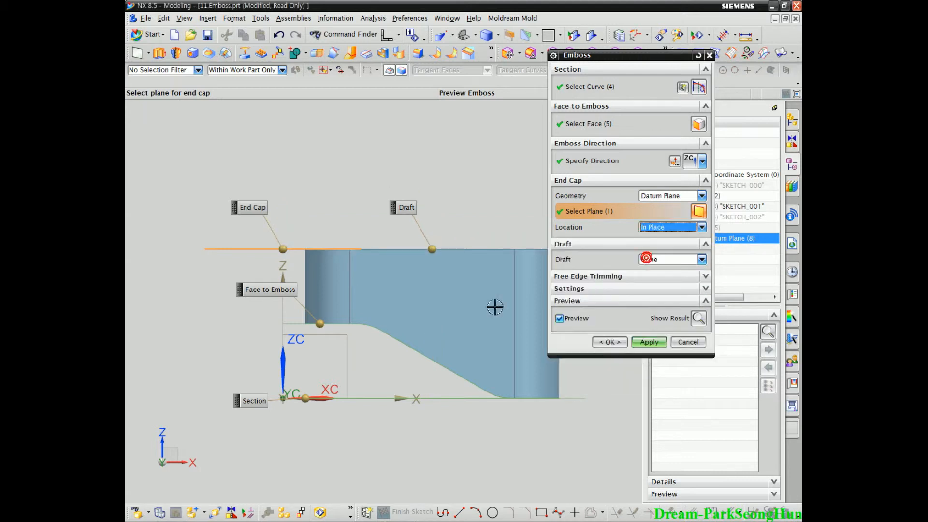
Examine the end cap lying on the datum plane, apply the emboss, and close the command.
middle_click_drag(427, 344, 418, 265)
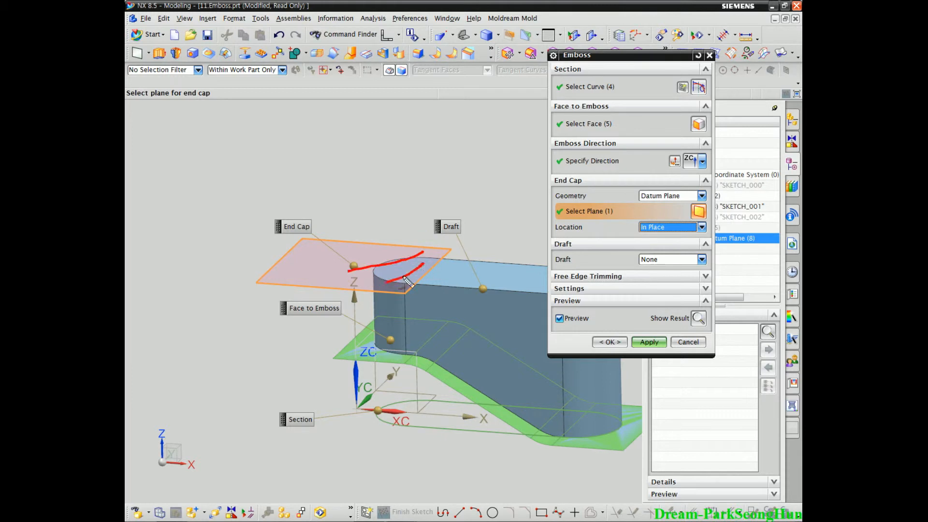
left_click_drag(435, 284, 254, 280)
left_click_drag(317, 272, 386, 256)
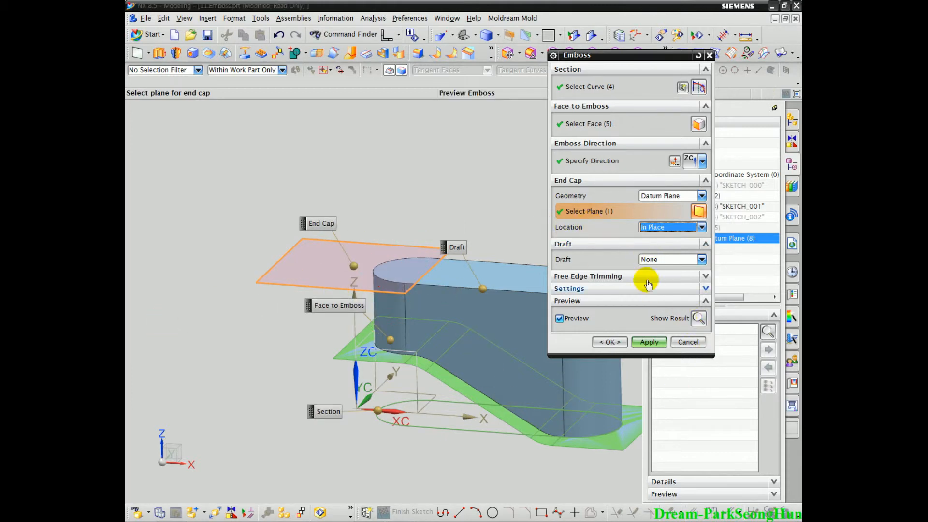
left_click(650, 343)
middle_click_drag(466, 384, 269, 265)
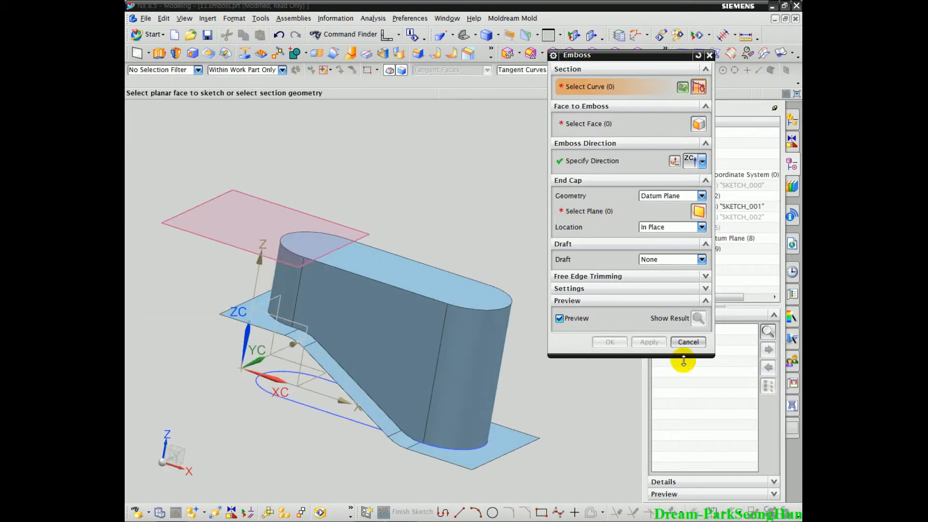
left_click(689, 342)
Delete the emboss that ends at the datum plane from the model history.
left_click(698, 239)
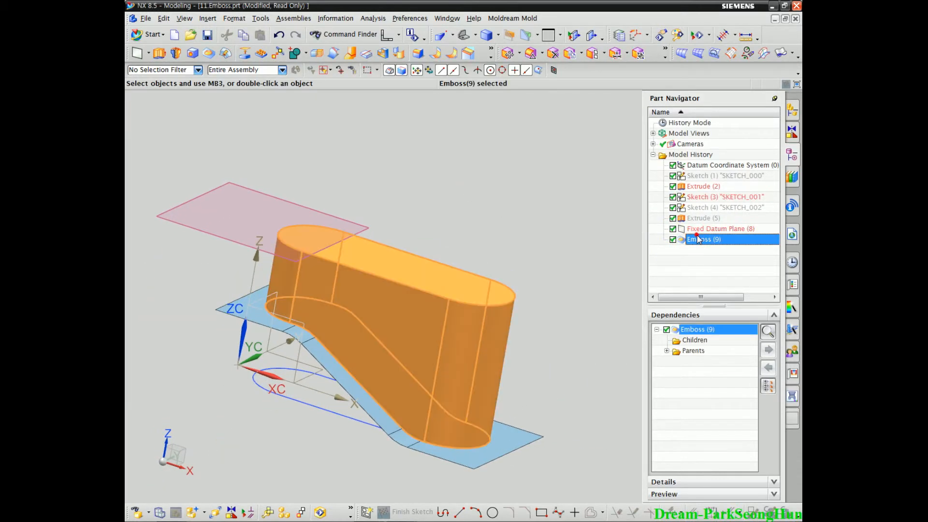
right_click(698, 240)
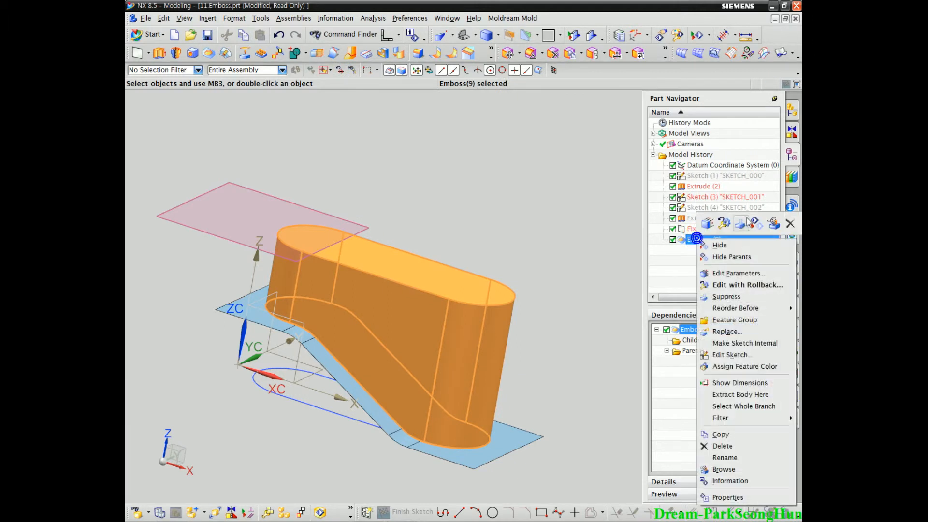
left_click(783, 224)
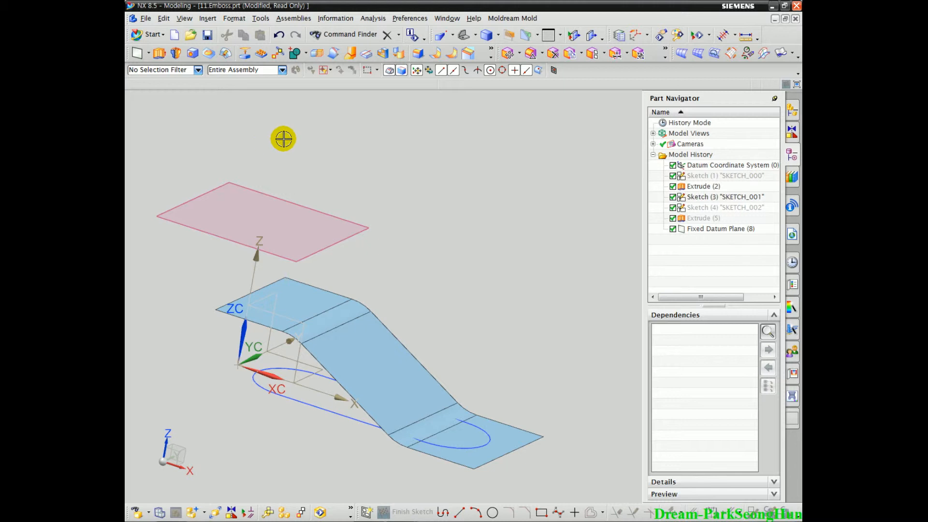
Show the hidden curved sheet body and examine its position above the stepped sheet.
key("ctrl+shift+u")
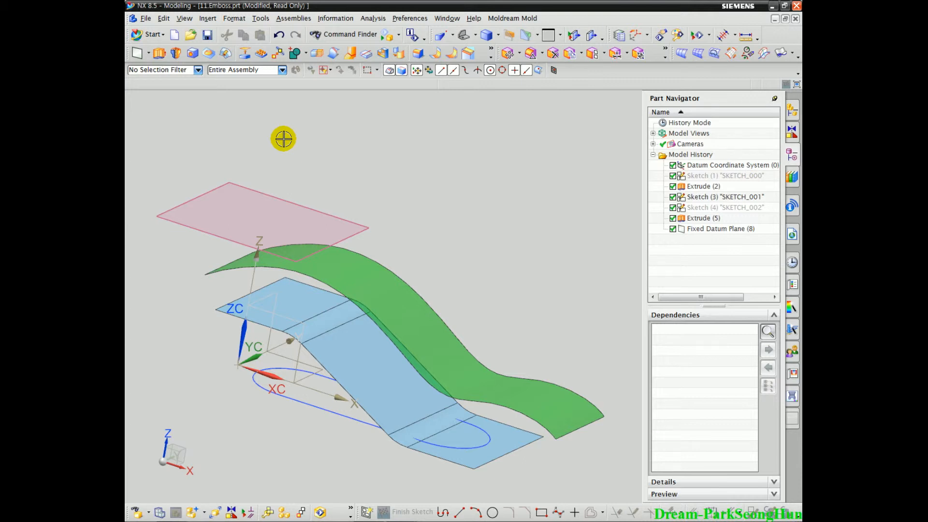
mouse_move(481, 332)
middle_mouse_down()
mouse_move(489, 311)
mouse_move(467, 298)
middle_mouse_up()
scroll(471, 306, "up", 3)
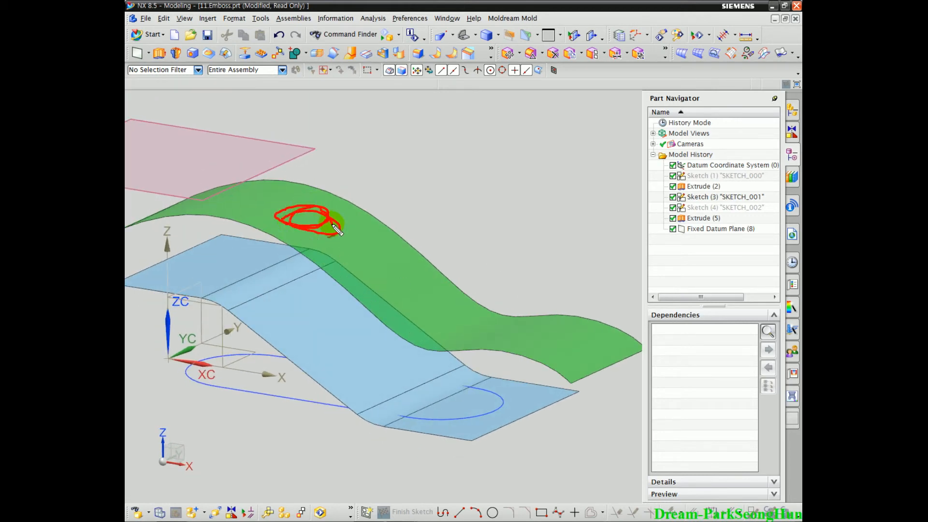
mouse_move(406, 304)
middle_mouse_down()
mouse_move(377, 354)
mouse_move(417, 174)
mouse_move(406, 170)
middle_mouse_up()
Begin another emboss with the slot sketch as section and the five tangent faces of the stepped sheet as faces to emboss.
left_click(208, 18)
mouse_move(251, 135)
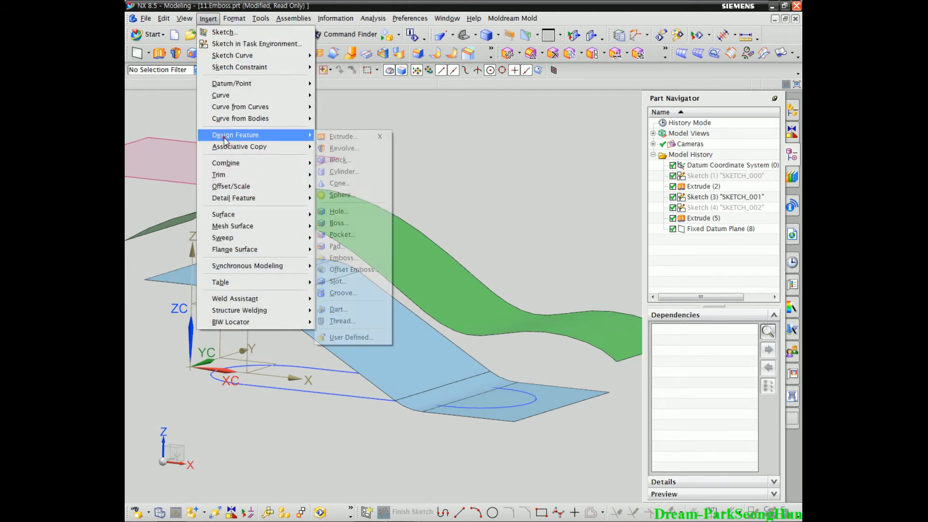
left_click(343, 258)
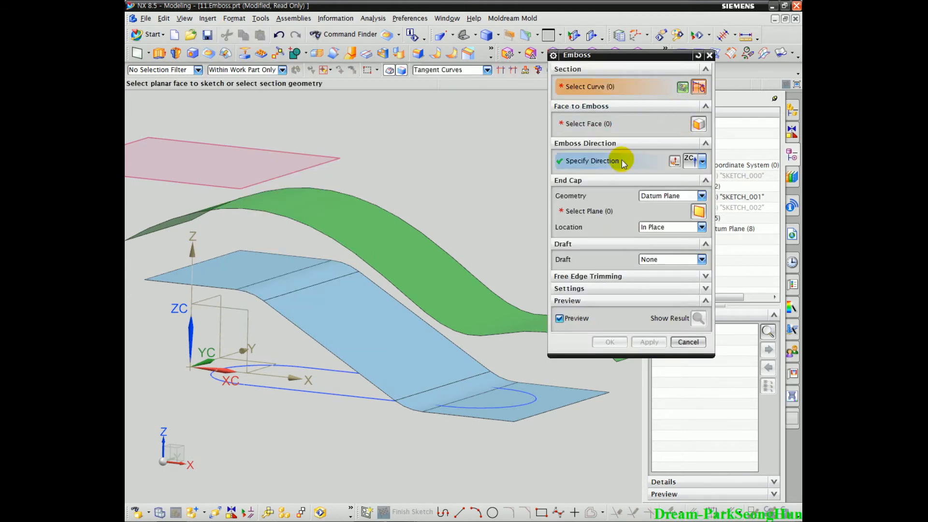
left_click(321, 395)
left_click(628, 123)
middle_click_drag(368, 309, 304, 329)
scroll(295, 315, "up", 2)
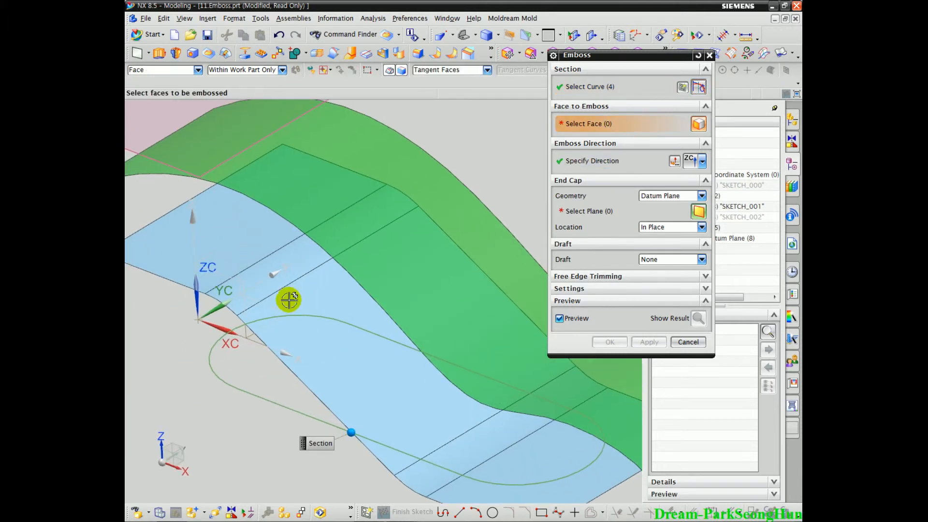
left_click(251, 210)
scroll(464, 290, "down", 2)
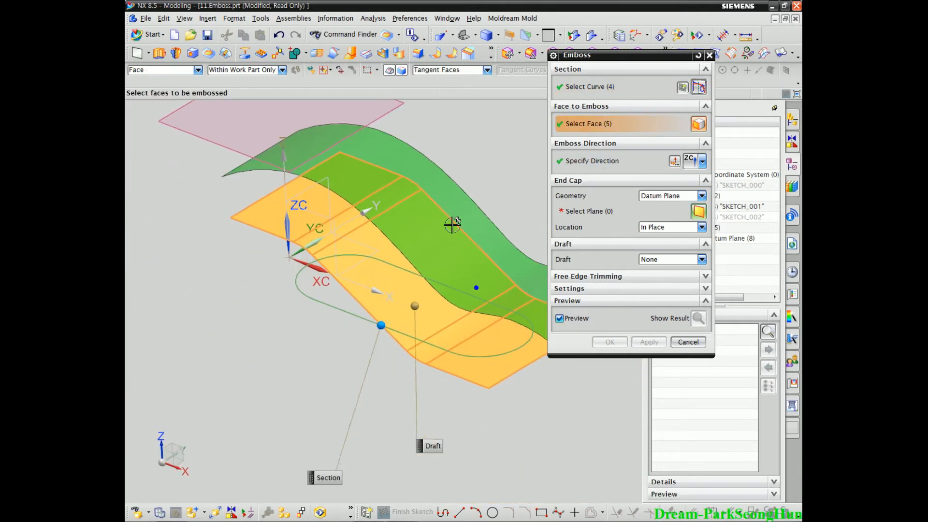
Set the end cap geometry to Selected Faces and pick the green curved sheet's face as the end cap.
left_click(673, 196)
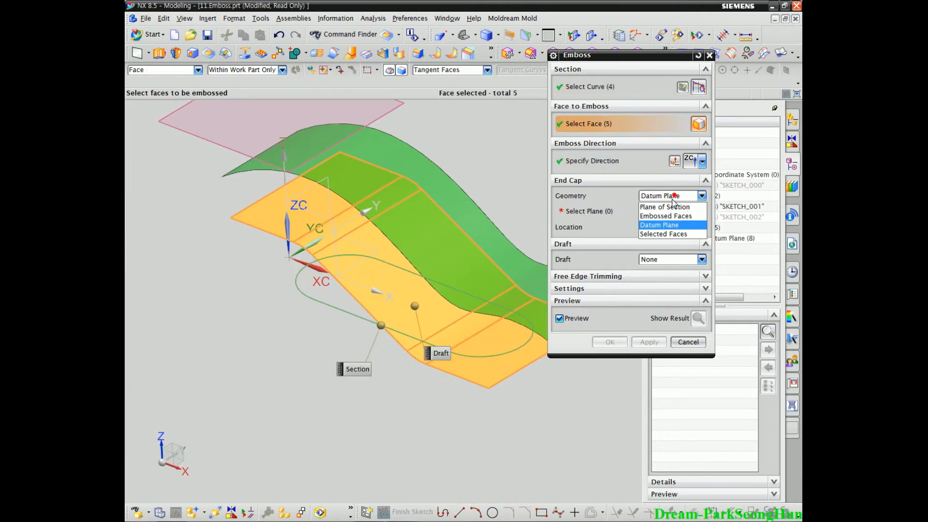
left_click(675, 235)
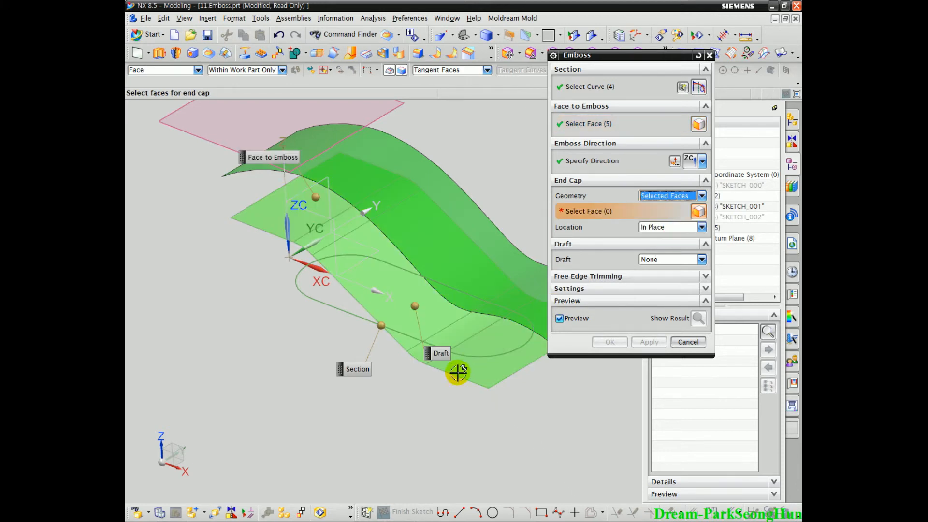
middle_click_drag(459, 373, 434, 199)
left_click(433, 199)
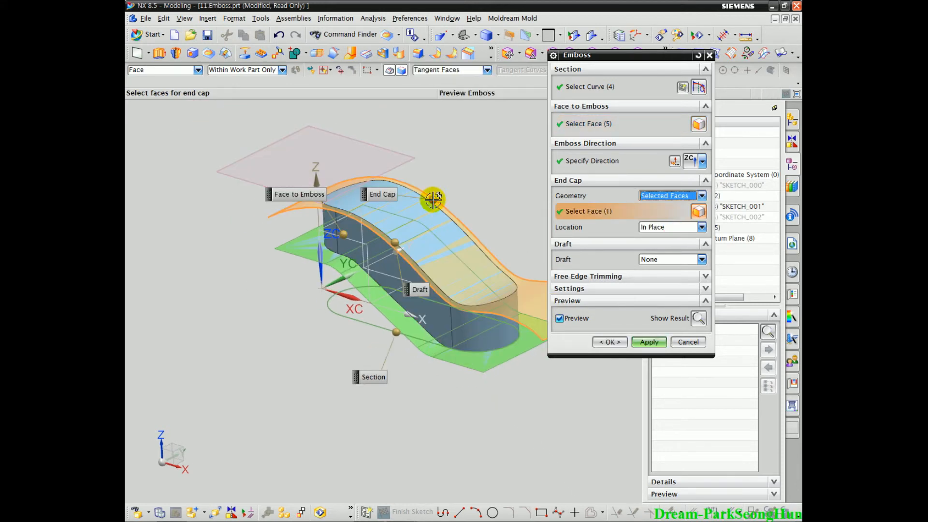
Set the emboss end cap's location to Offset from the selected curved face.
mouse_move(382, 409)
middle_mouse_down()
mouse_move(420, 400)
mouse_move(381, 417)
middle_mouse_up()
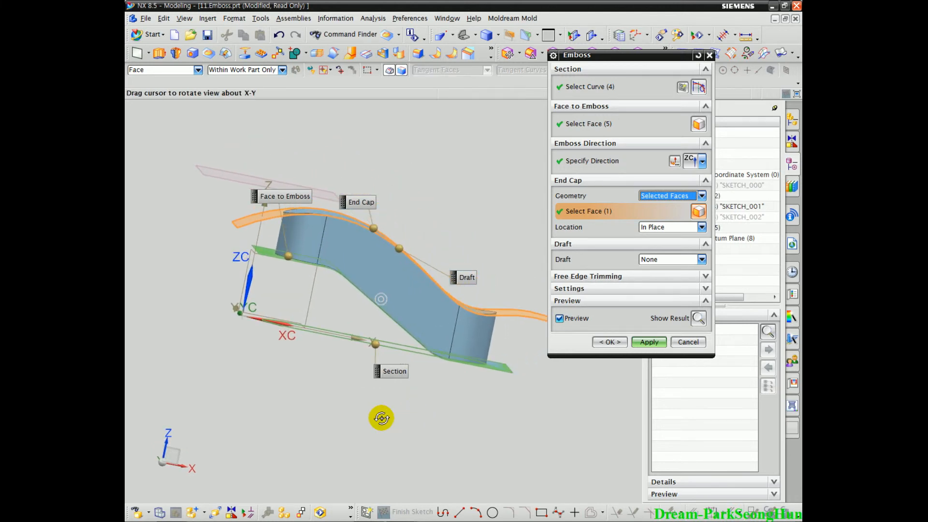
key("F8")
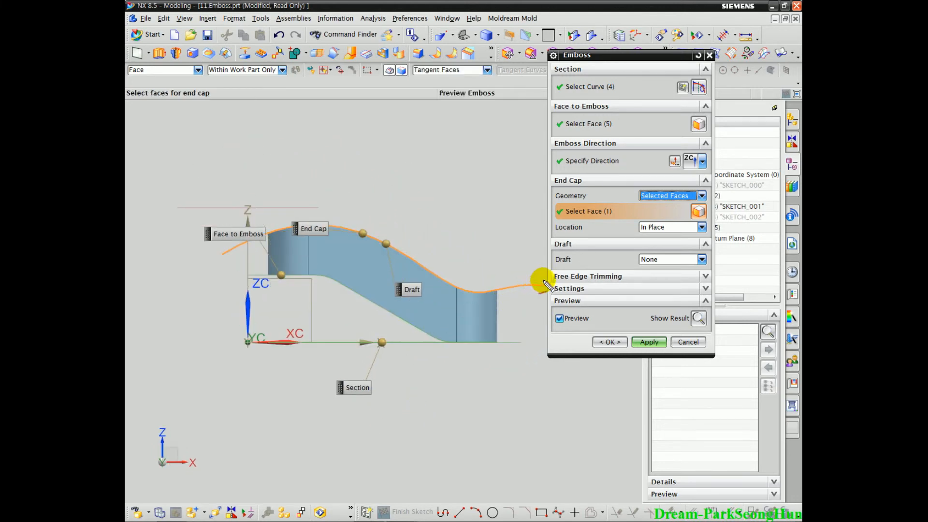
middle_click_drag(321, 294, 274, 300)
scroll(327, 263, "up", 5)
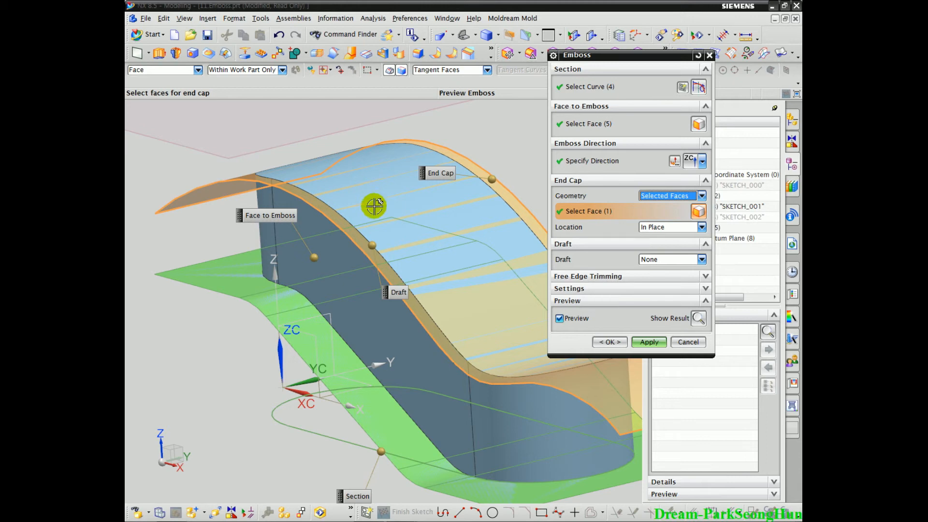
left_click(669, 229)
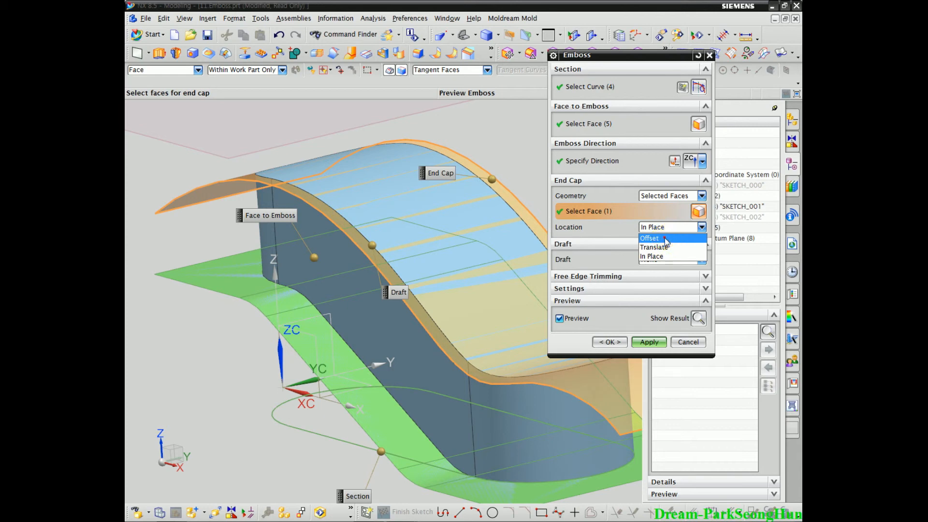
left_click(665, 239)
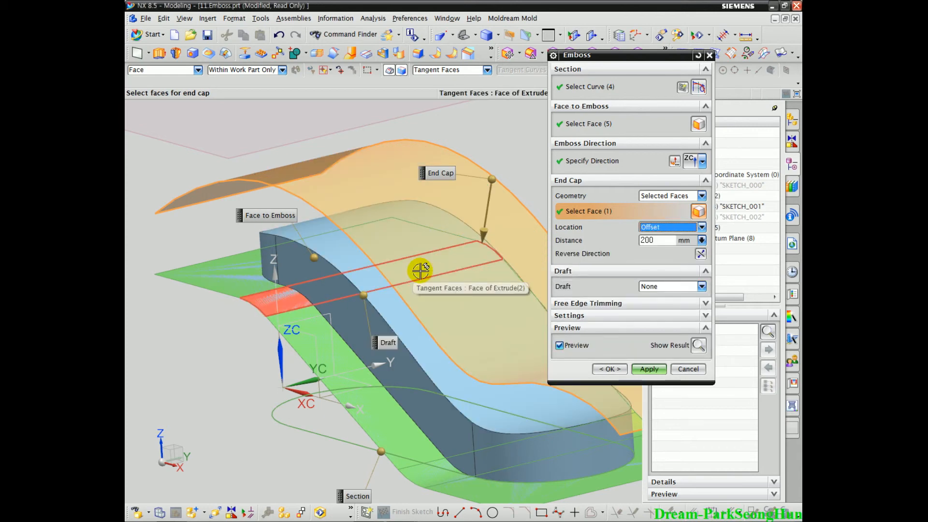
Reverse the end cap's offset direction so it points upward, away from the stepped sheet.
middle_click_drag(321, 269, 386, 261)
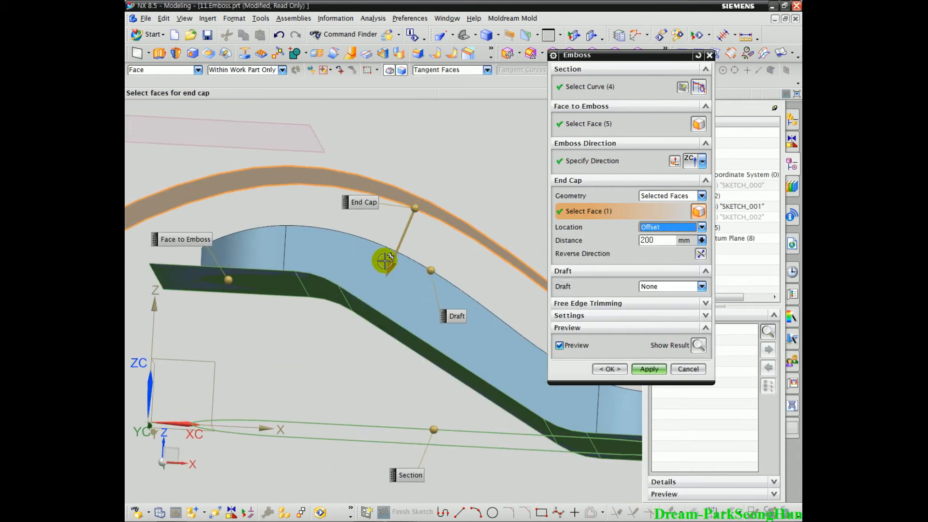
key("F8")
scroll(362, 257, "down", 2)
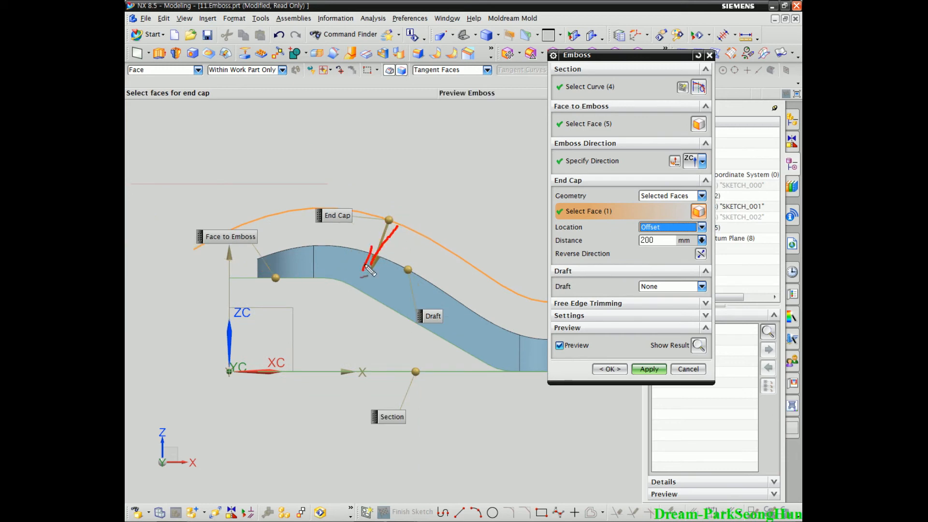
left_click(700, 254)
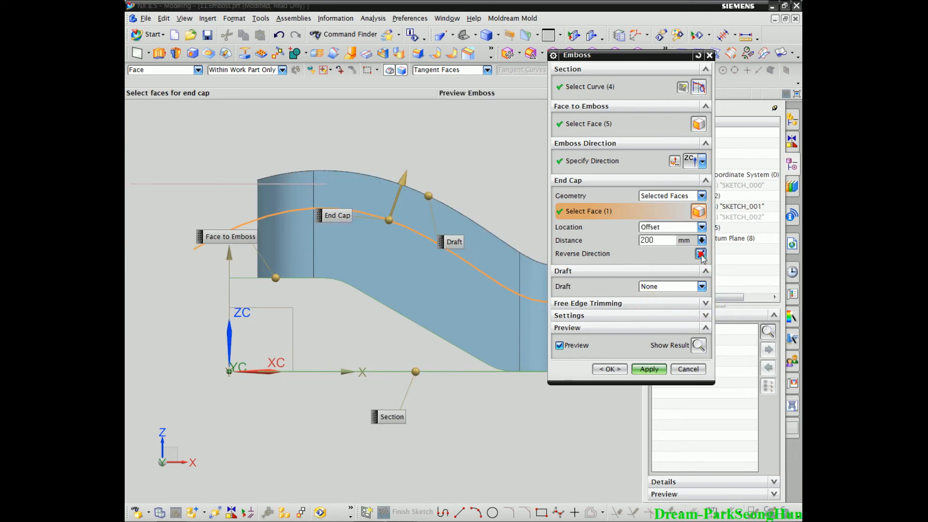
mouse_move(400, 181)
left_mouse_down()
mouse_move(414, 184)
mouse_move(402, 189)
left_mouse_up()
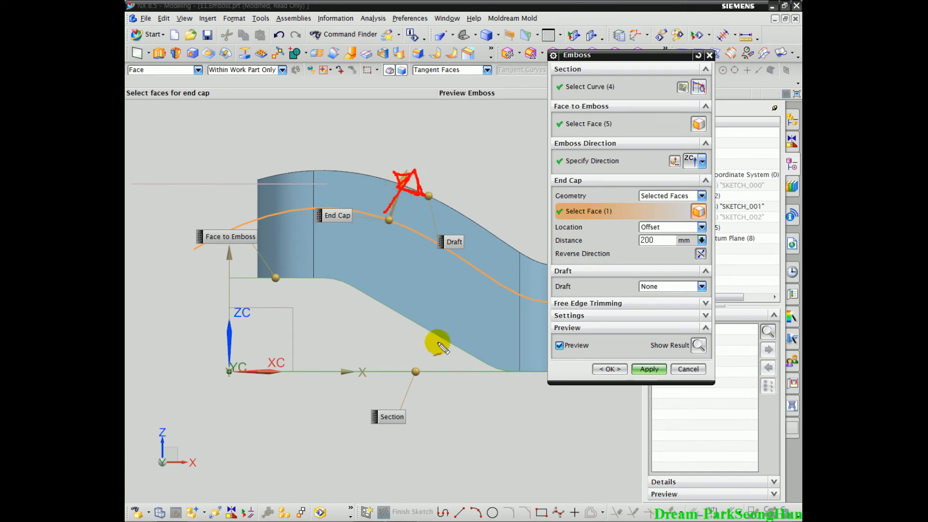
Switch the end cap location between Translate and Offset to compare the directions in which the cap is moved.
left_click(699, 227)
left_click(654, 248)
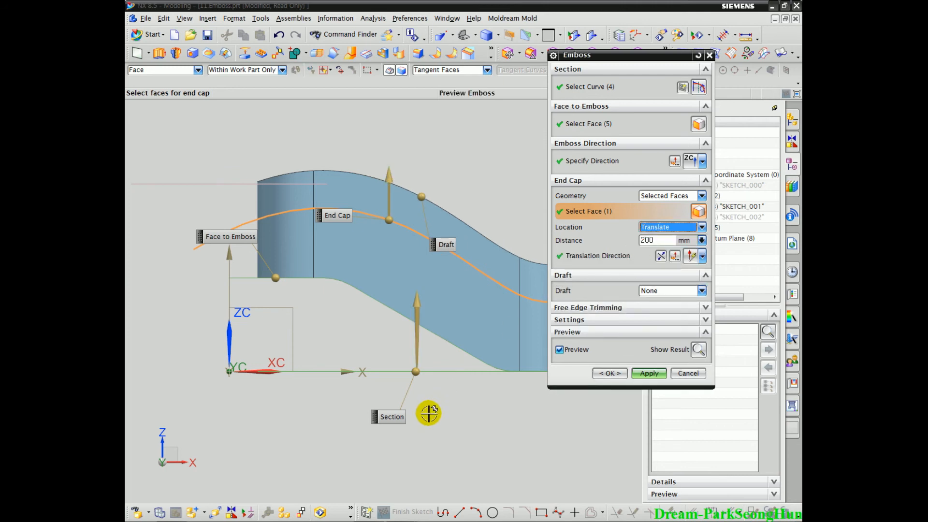
left_click(684, 227)
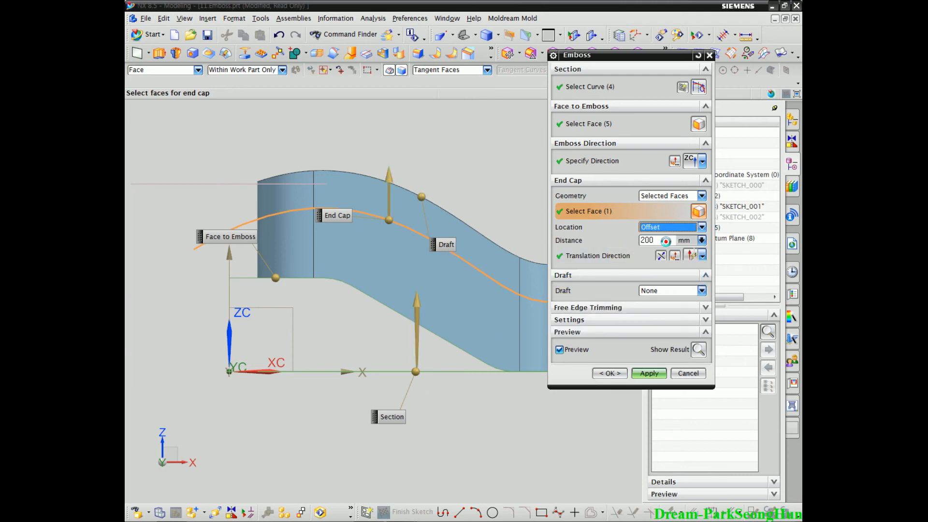
left_click(657, 237)
left_click(663, 227)
left_click(653, 248)
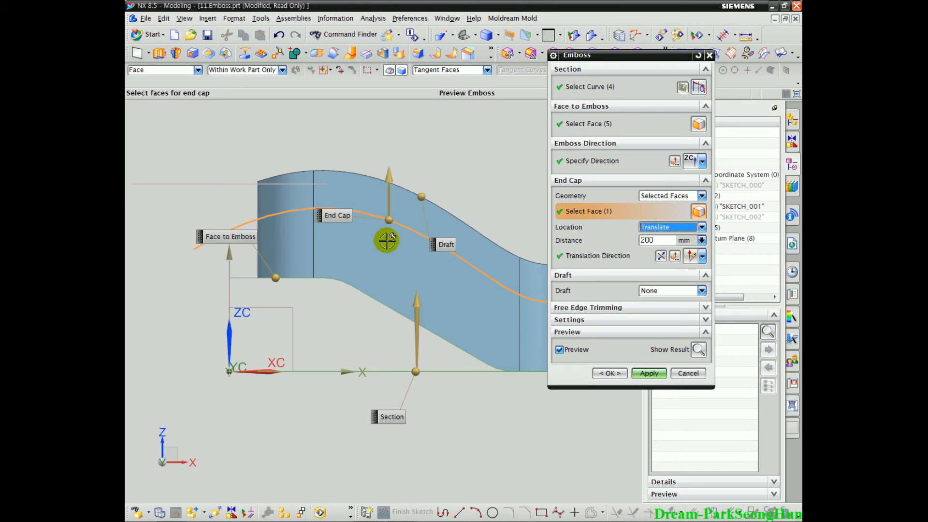
left_click(668, 228)
left_click(658, 237)
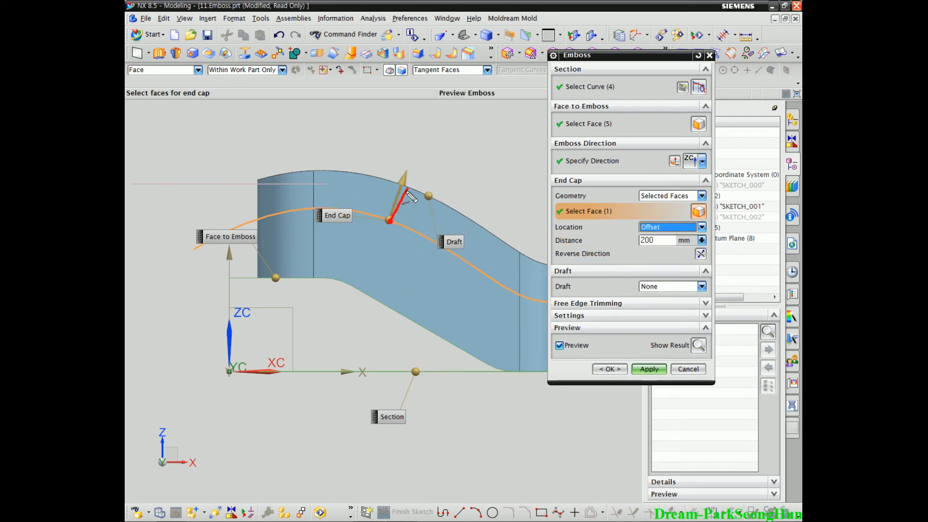
Set the end cap location to Translate and create the emboss on the stepped sheet.
left_click(647, 227)
left_click(651, 249)
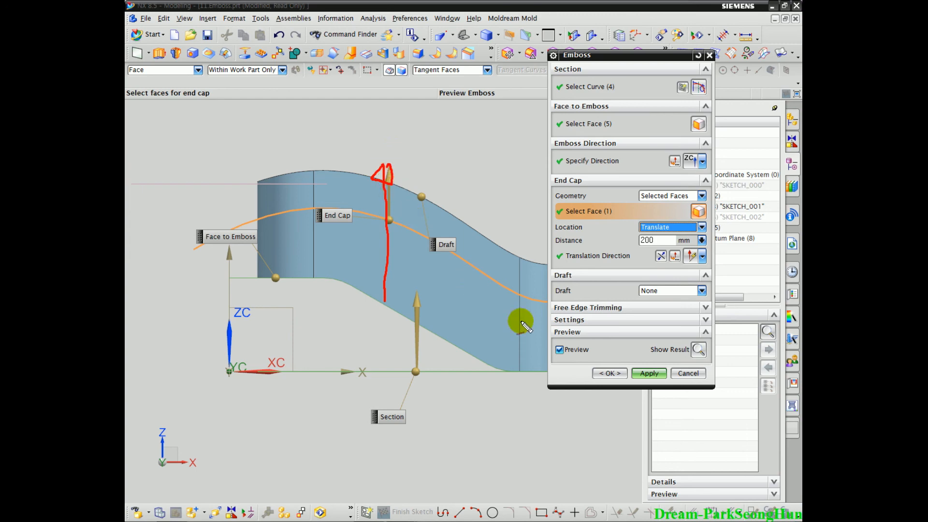
left_click(610, 374)
middle_click_drag(538, 361, 478, 392)
middle_click_drag(508, 249, 533, 219)
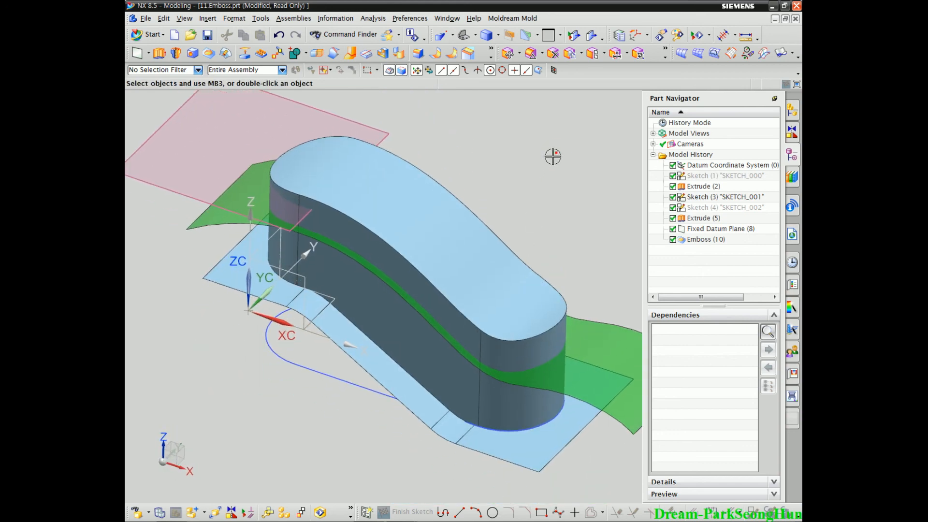